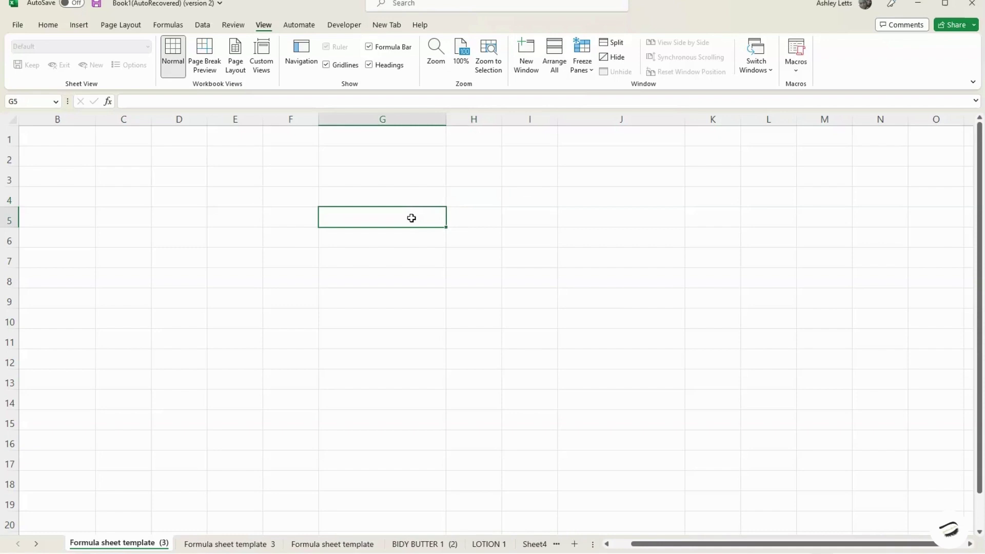
Step: Enter Ingredients in G5, then Emulsifying wax, stearic acid and null in G6:G8
text(Ingredients)
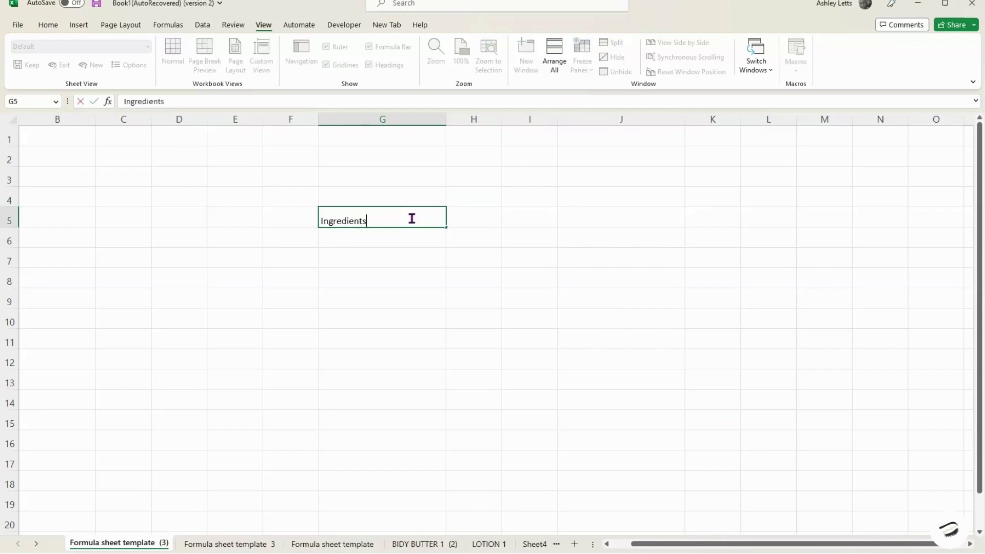
key(Return)
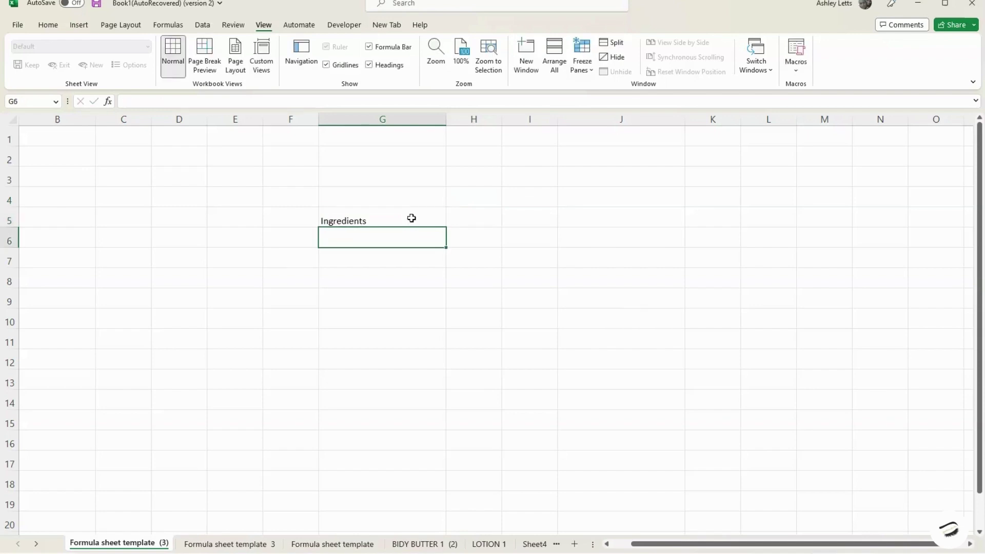
text(Emuls)
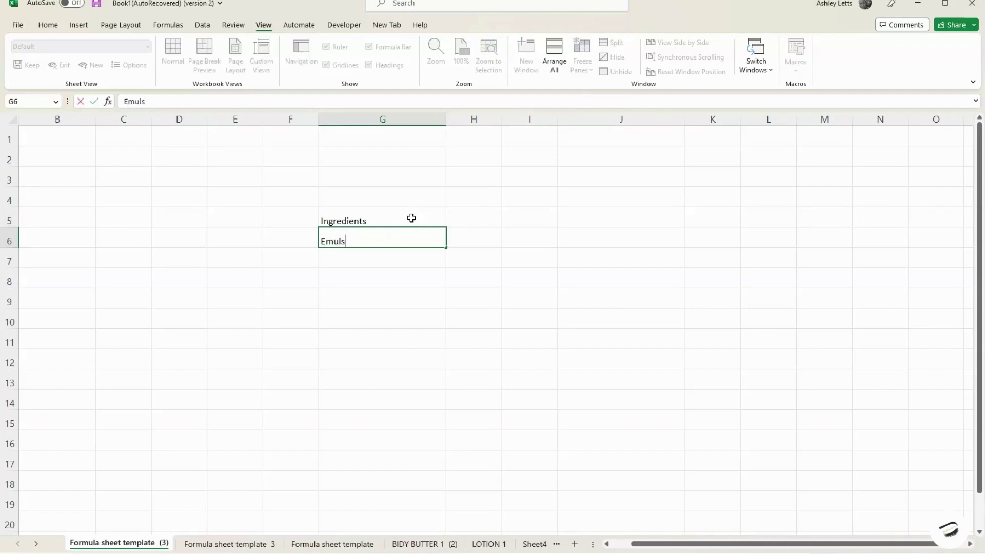
text(ifying wax)
key(Return)
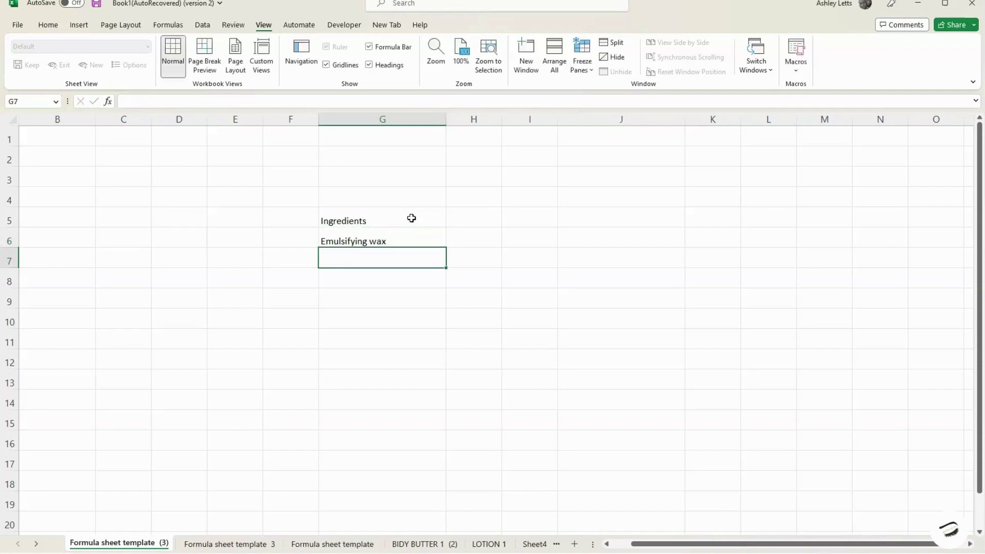
text(stearic acid)
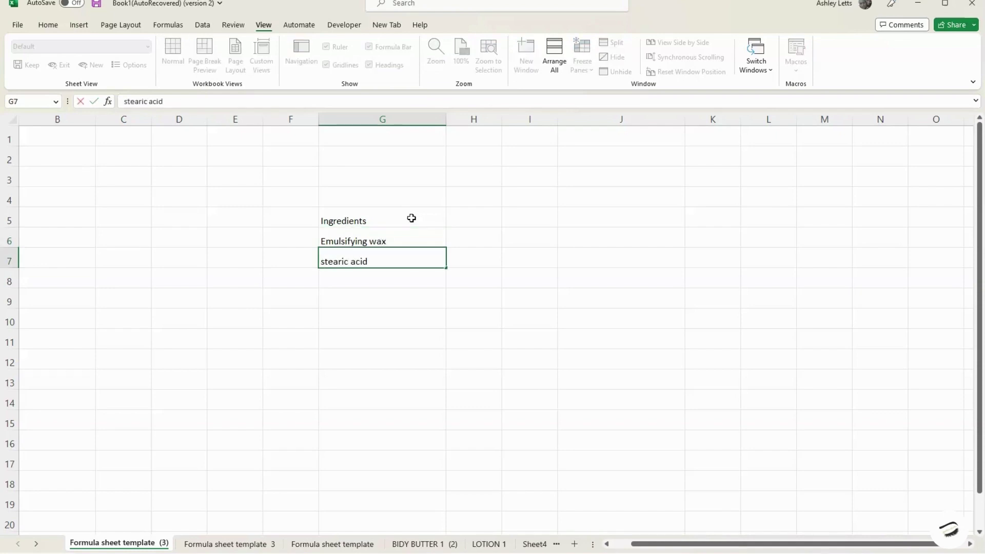
key(Return)
text(null)
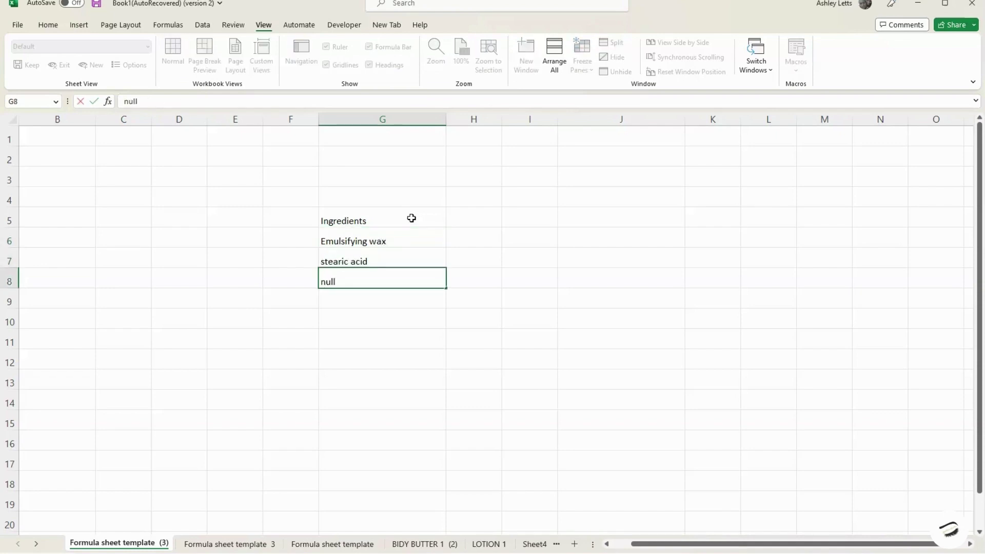
key(Return)
Step: Enter the second null in G9 and the % heading in H4
text(null)
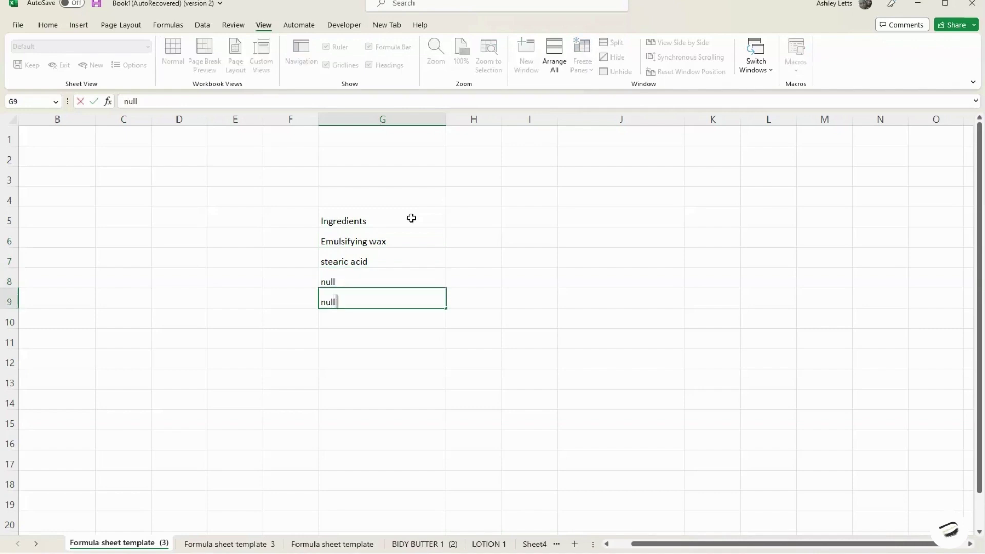
key(Tab)
key(Up)
key(Up)
key(Up)
key(Up)
key(Up)
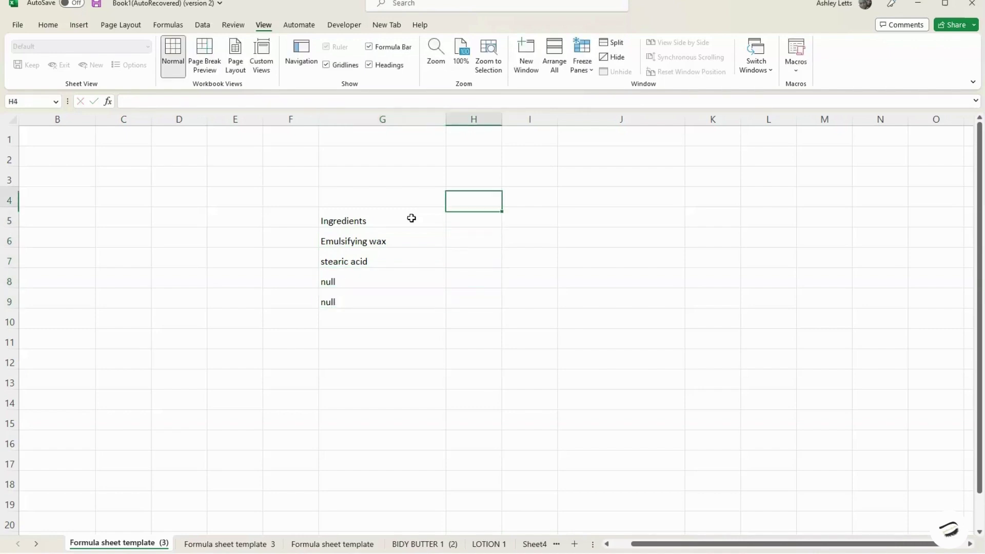
text(%)
key(Tab)
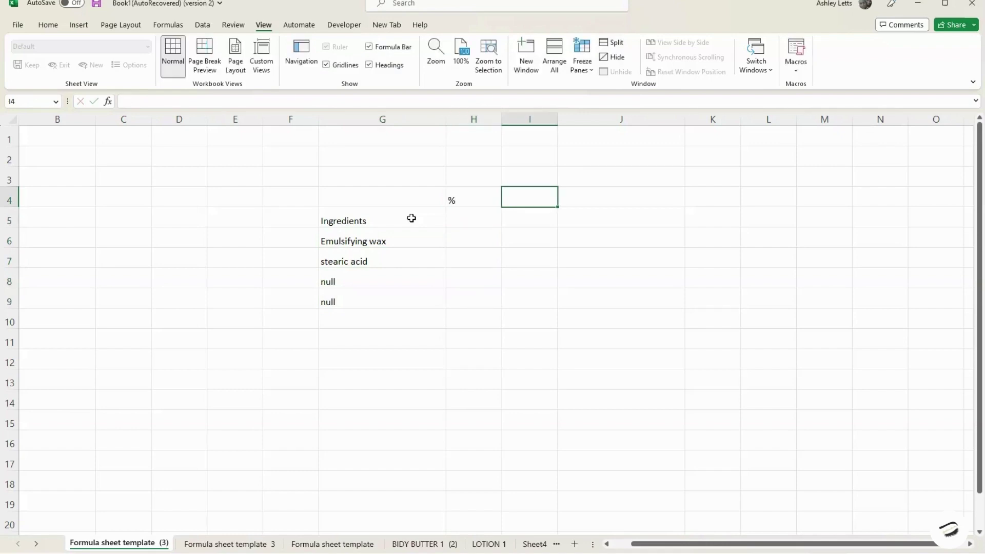
Step: Enter batch size 50 in I3 and headings Ounce, Grams, Lbs in I4:K4
key(Up)
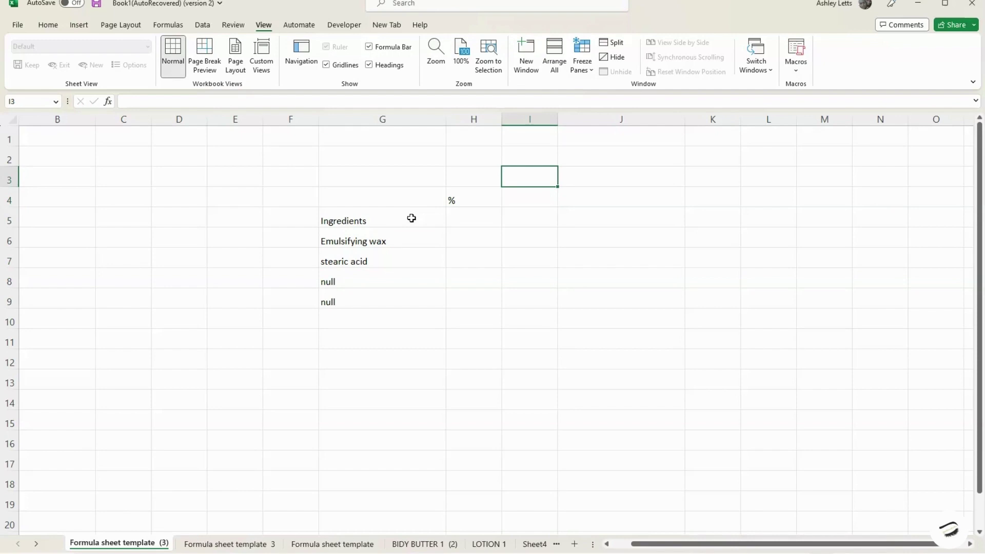
text(50)
key(Return)
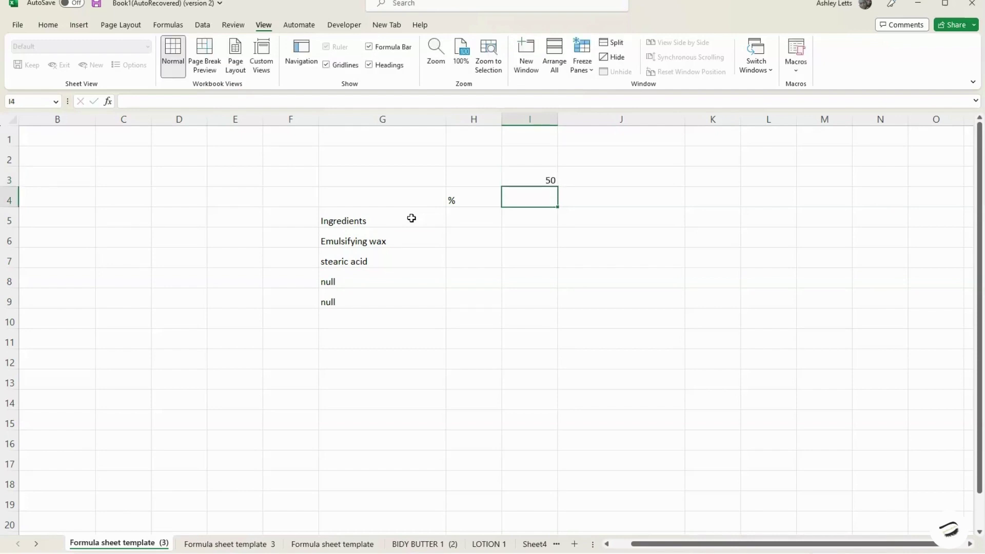
text(Ounce)
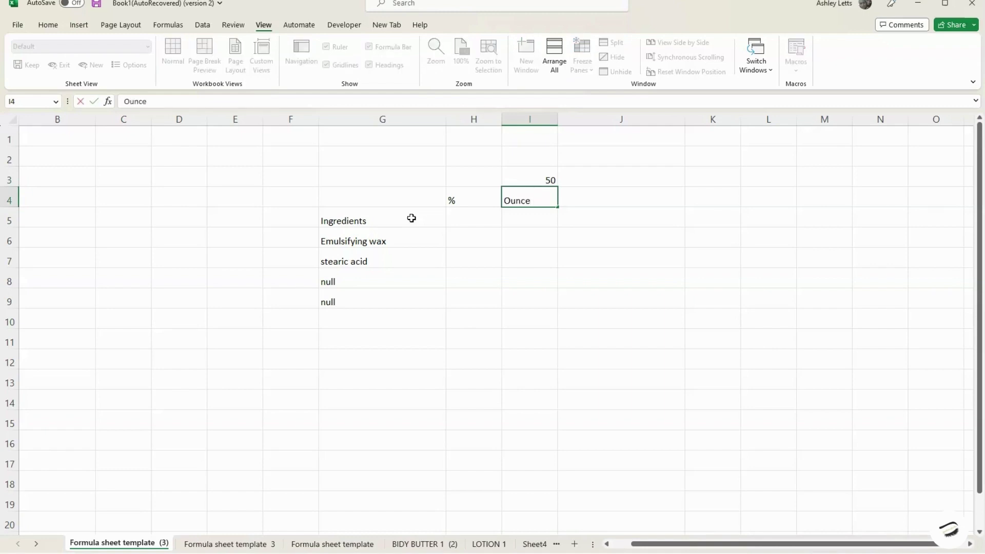
key(Tab)
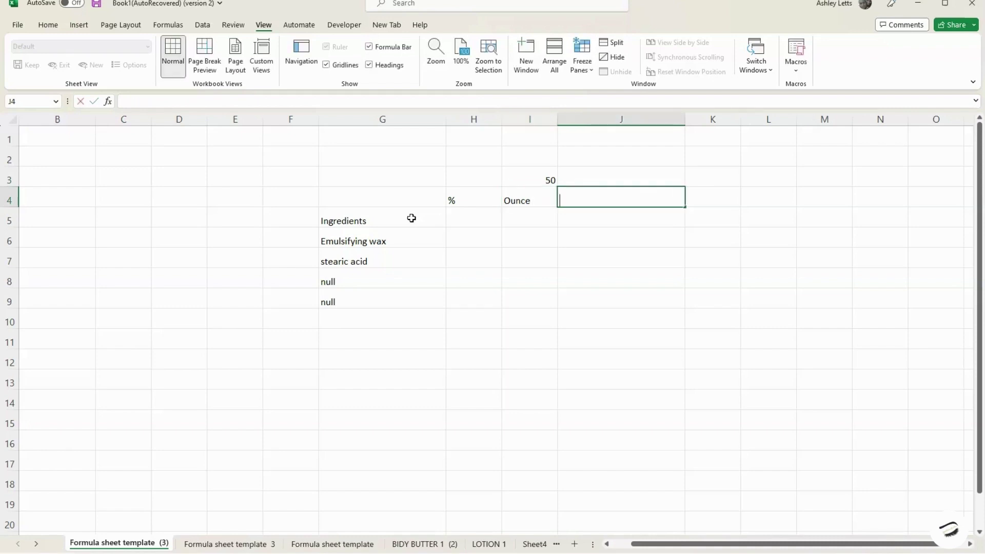
text(Grams)
key(Tab)
text(Lbs)
key(Return)
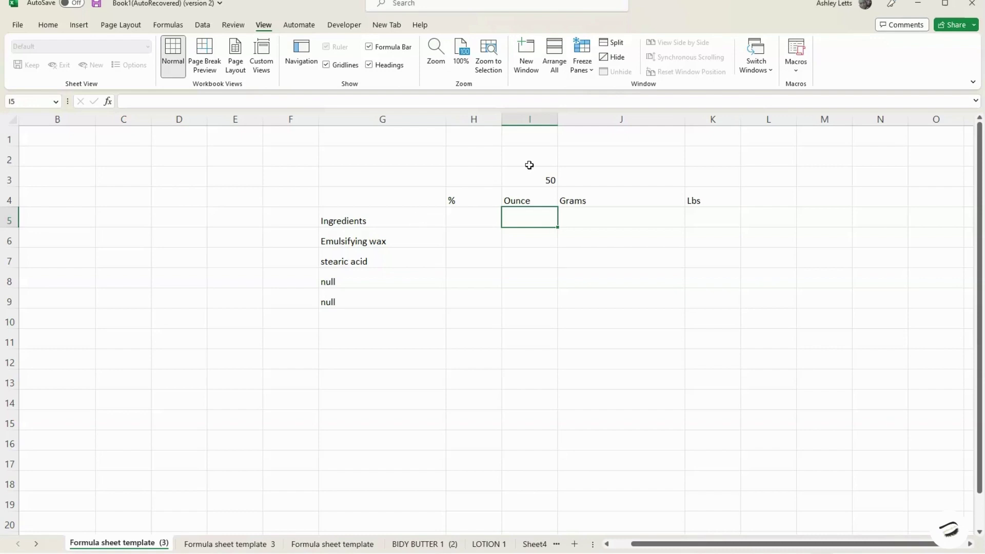
Step: Label H5 'Oil Phase'
click(609, 178)
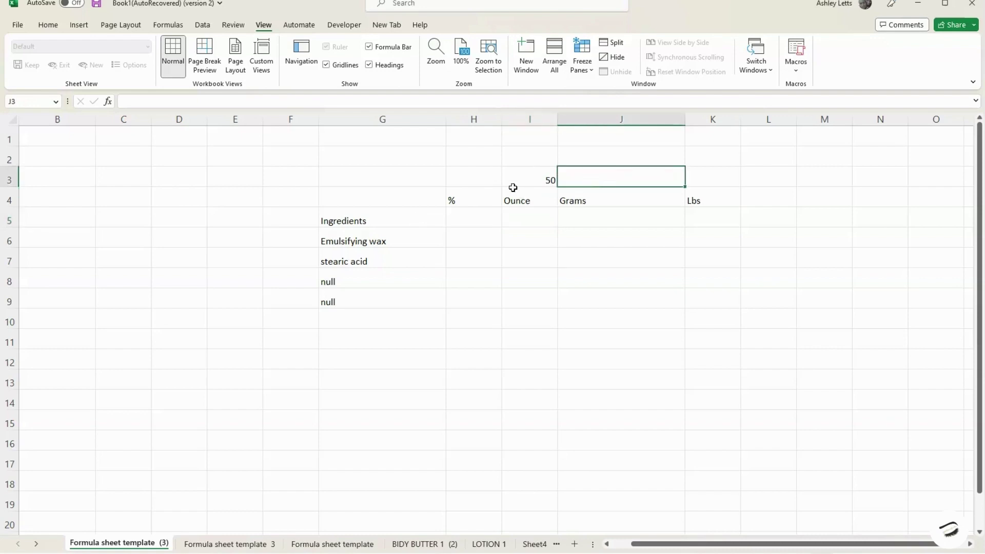
drag(475, 220, 637, 222)
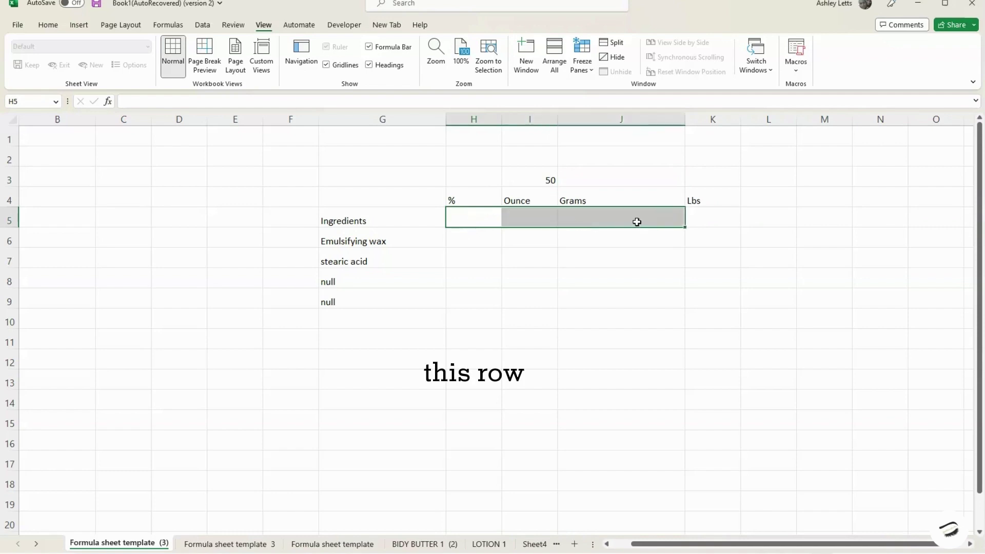
text(Oil)
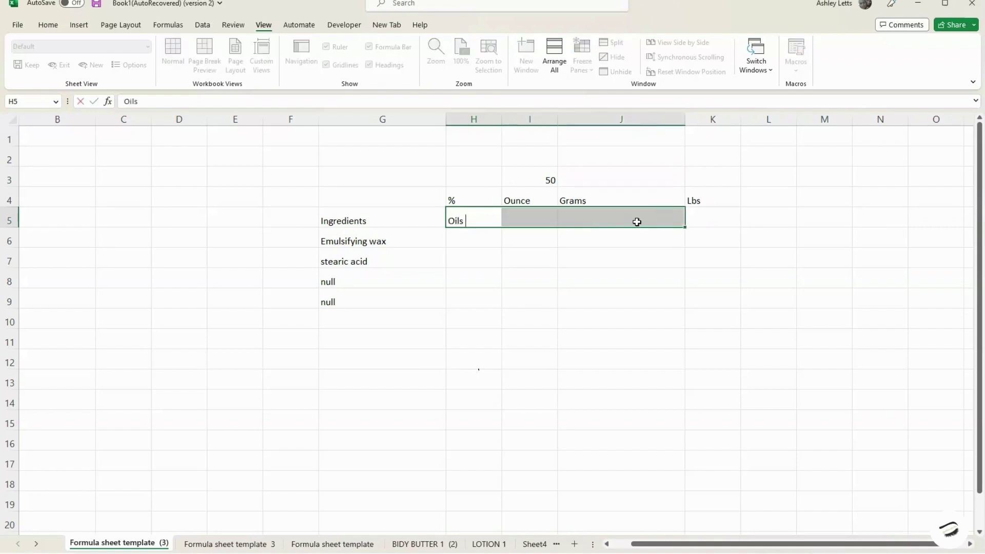
text( Phase)
key(Return)
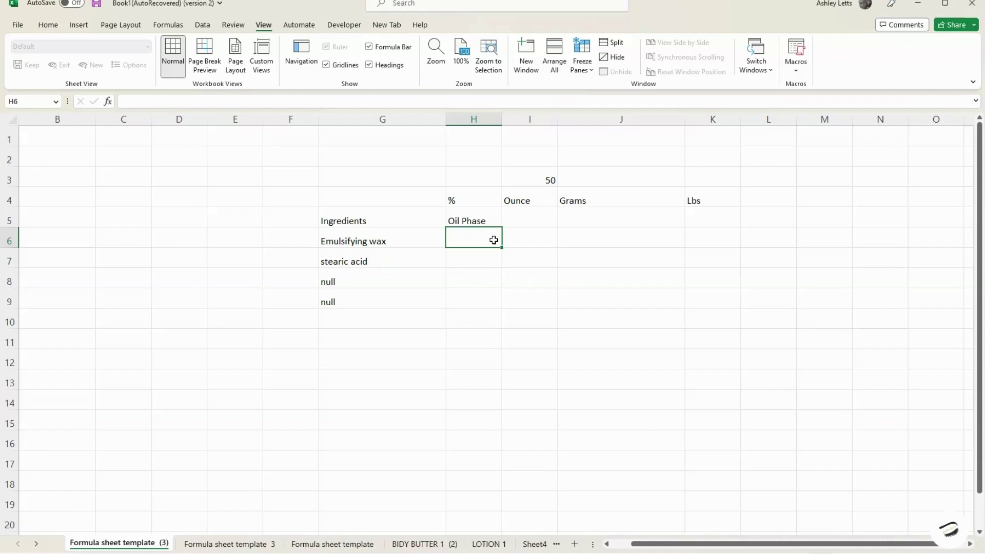
Step: Enter 10%, 5% and 6% in H7:H9 for stearic acid and the two null rows
key(Return)
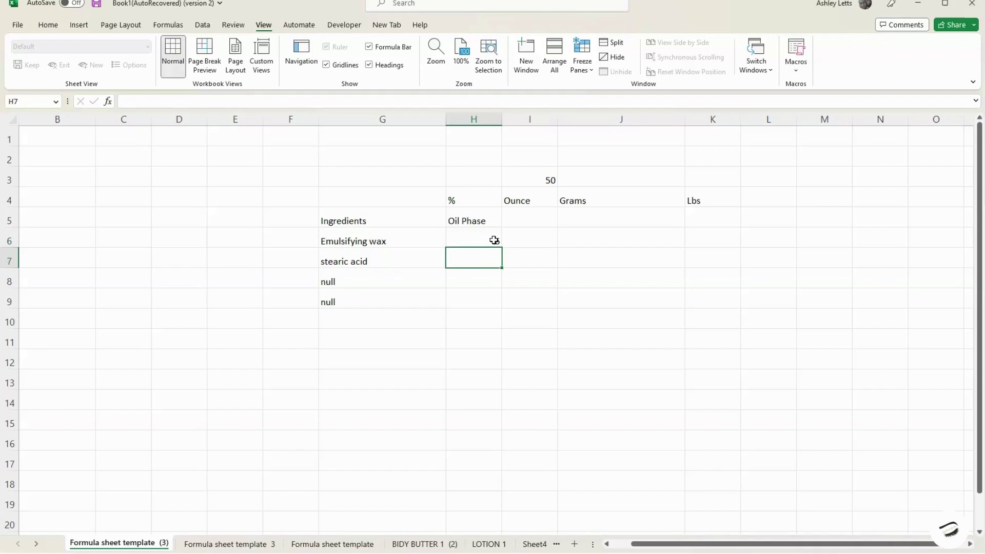
text(10%)
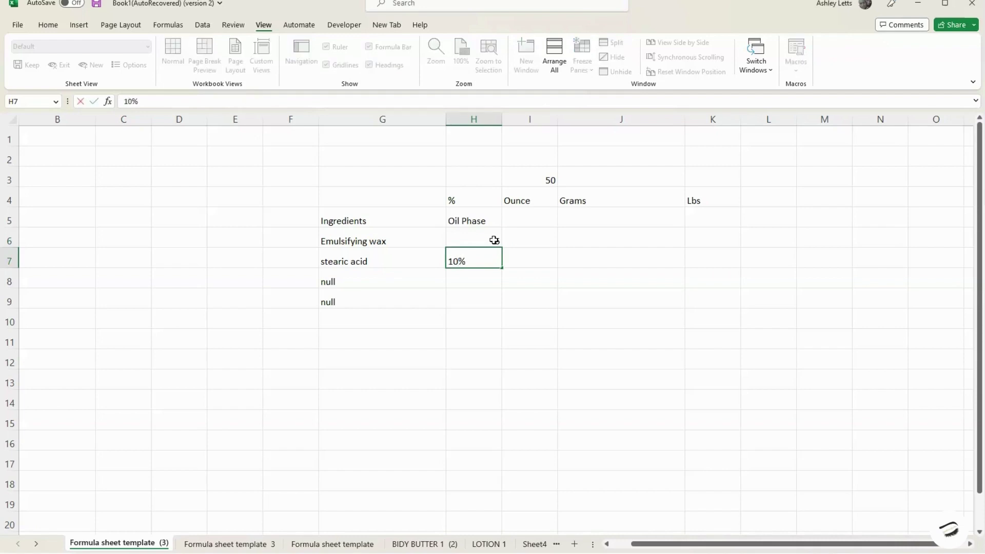
key(Return)
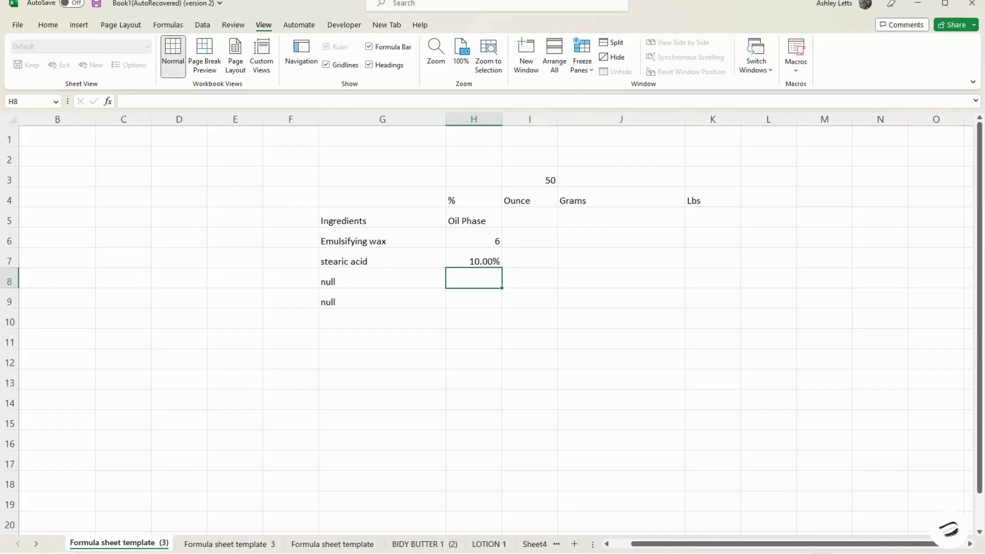
text(5%)
key(Return)
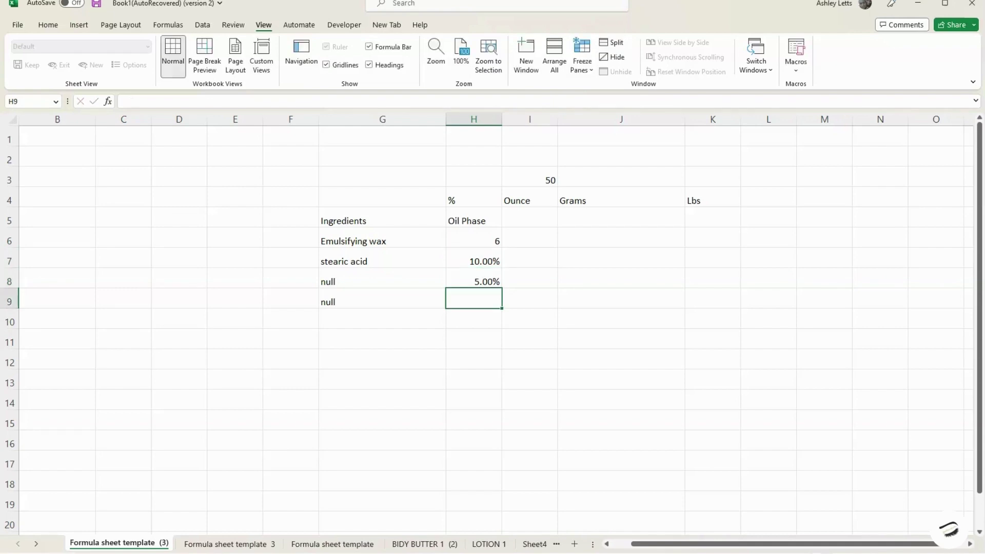
text(6%)
key(Return)
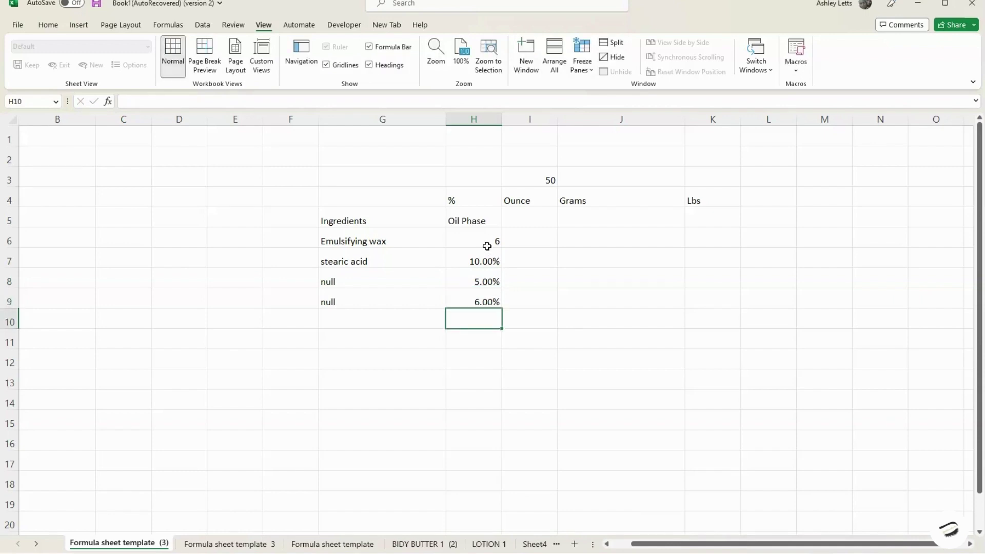
click(486, 238)
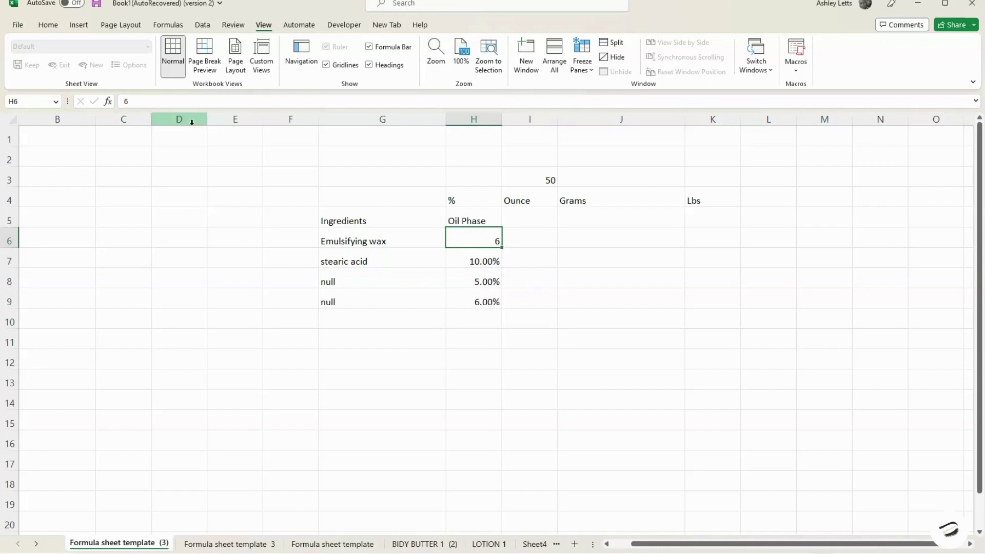
Step: Apply the Percentage number format to H6
click(46, 26)
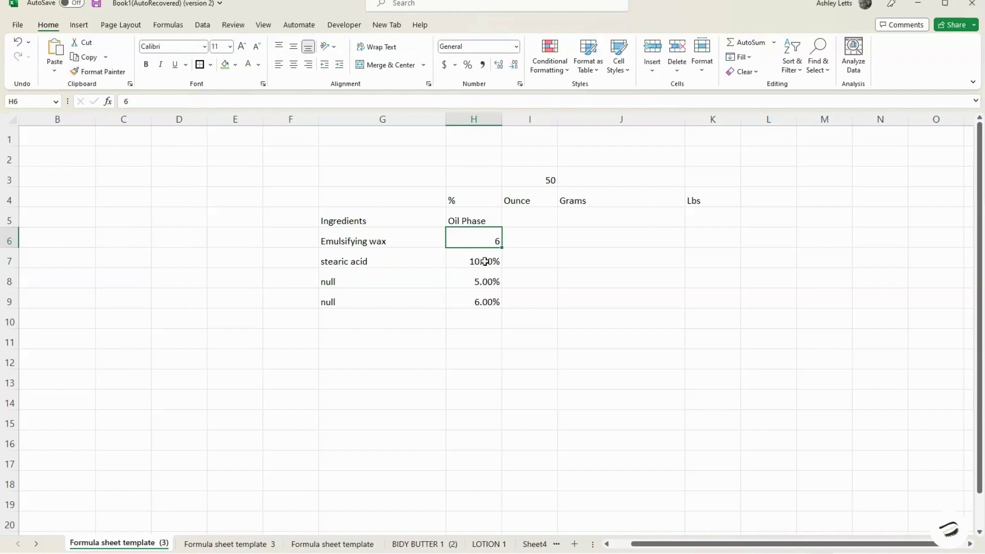
drag(480, 263, 481, 300)
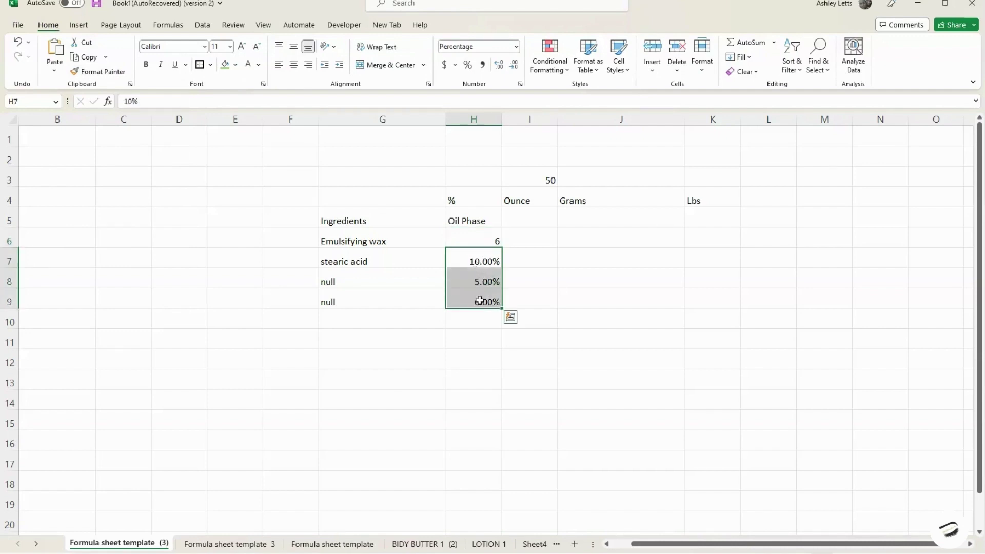
click(484, 236)
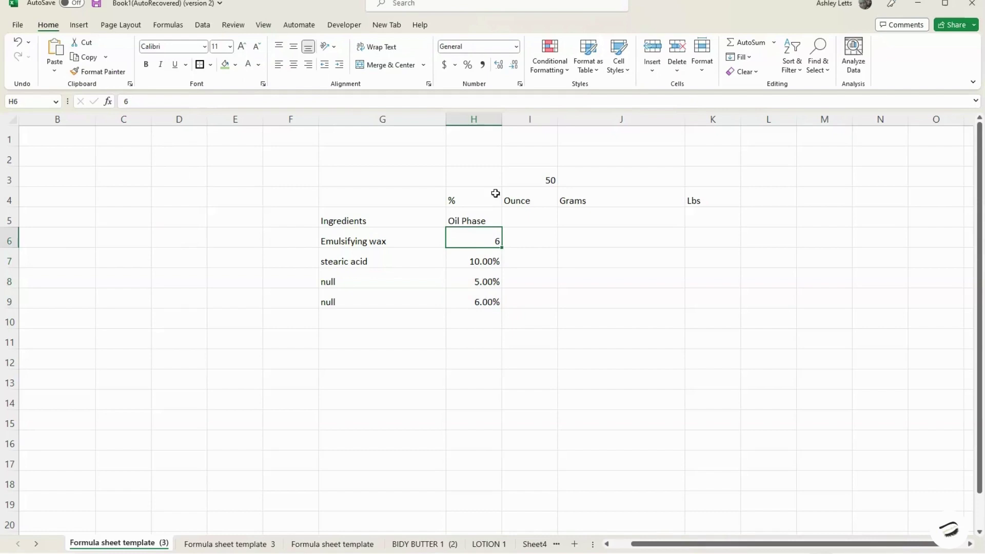
click(468, 66)
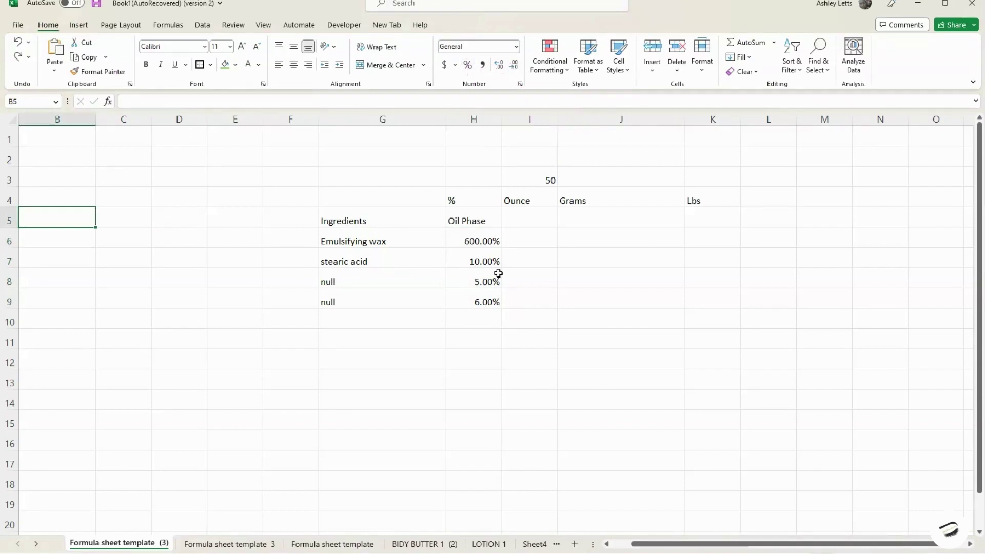
Step: Replace H6's 600.00% with 6 so Emulsifying wax reads 6.00%
click(492, 238)
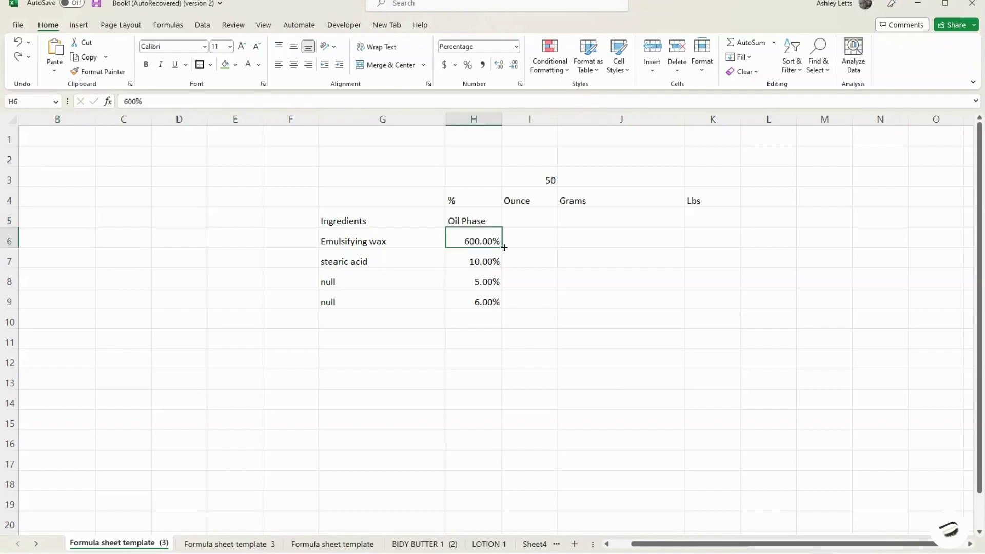
key(Down)
key(Up)
key(BackSpace)
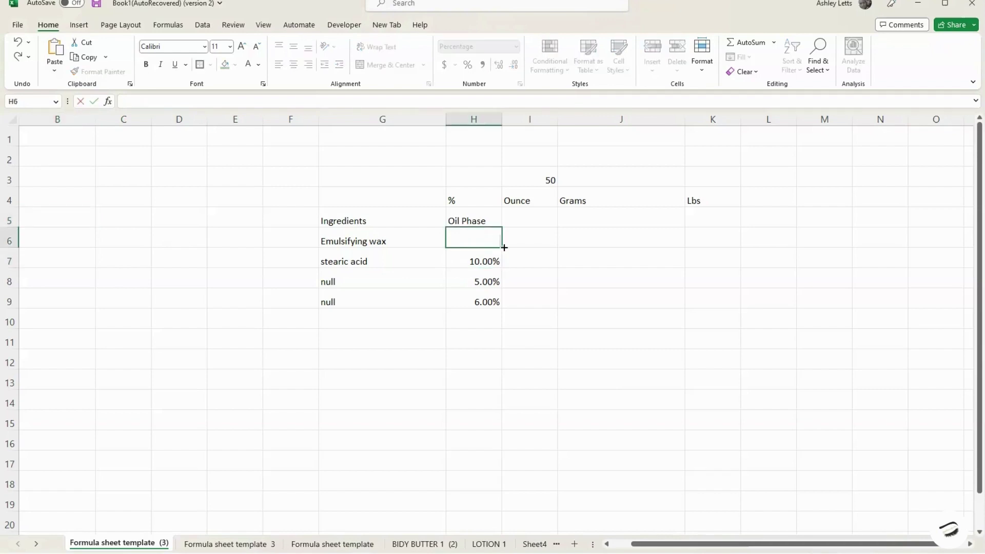
key(Return)
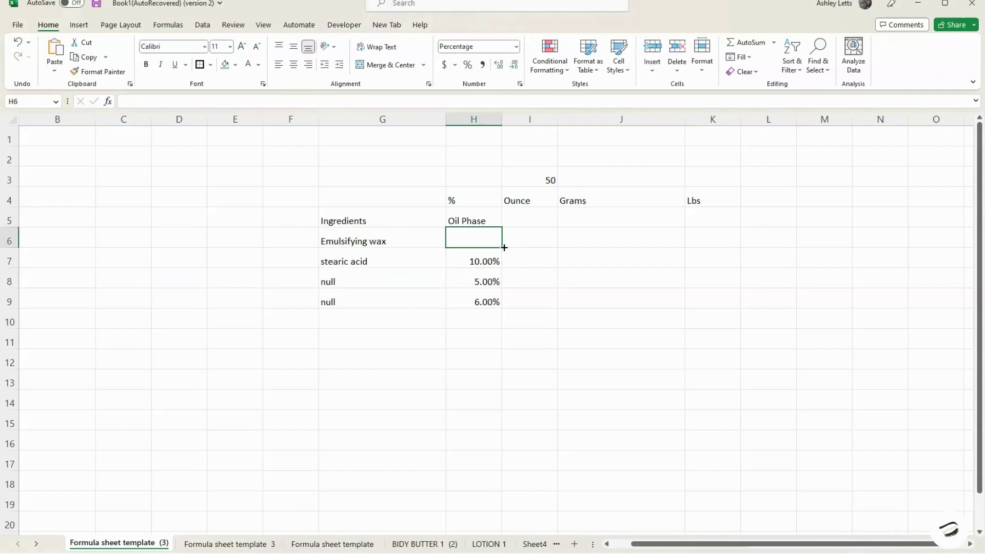
text(6)
key(Return)
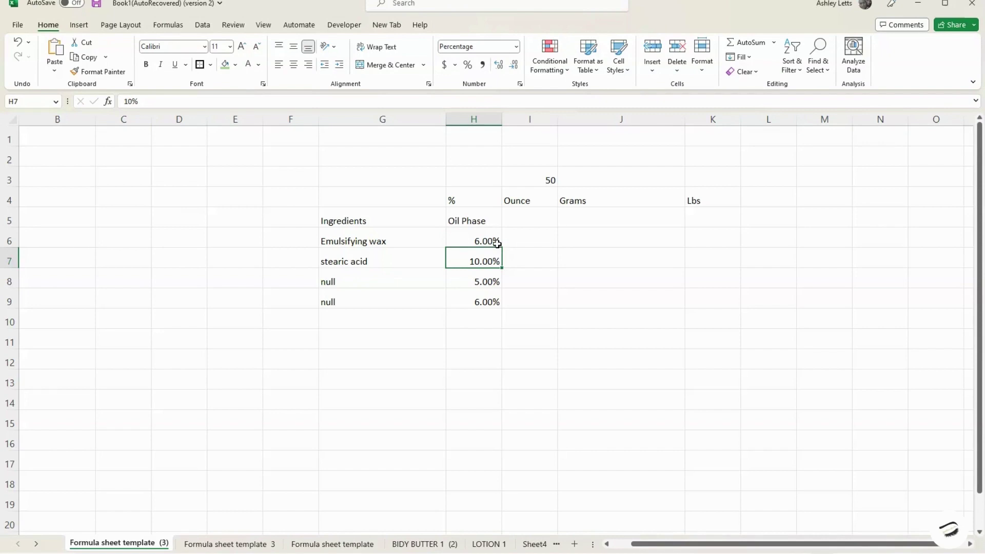
Step: Enter =I3*28.35 in J3 to get 1417.5 grams
click(624, 178)
text(=)
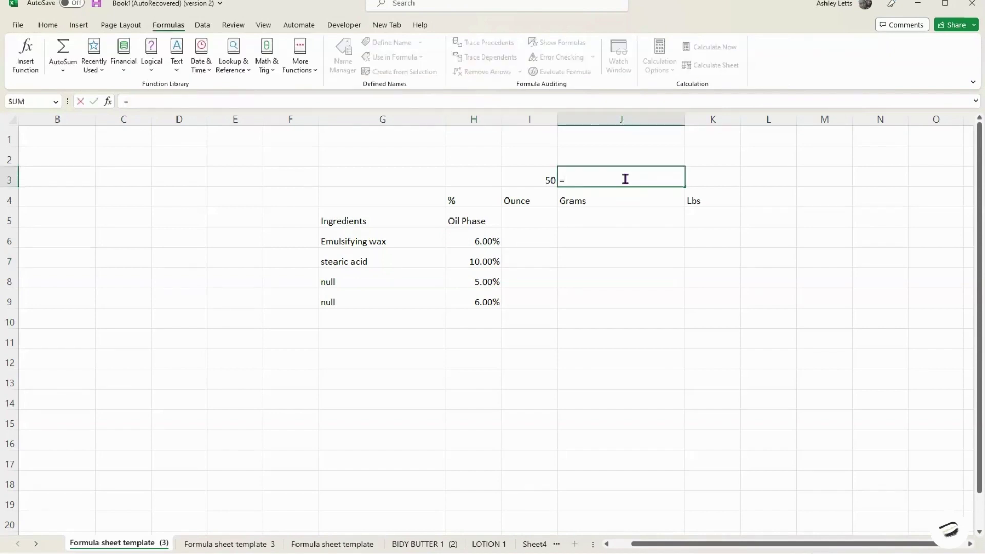
click(538, 183)
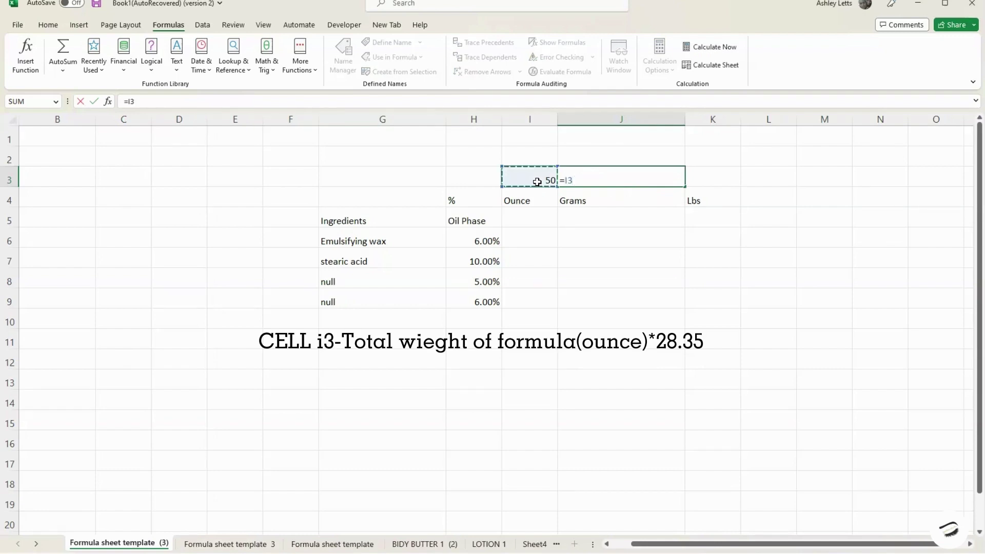
text(*28.35)
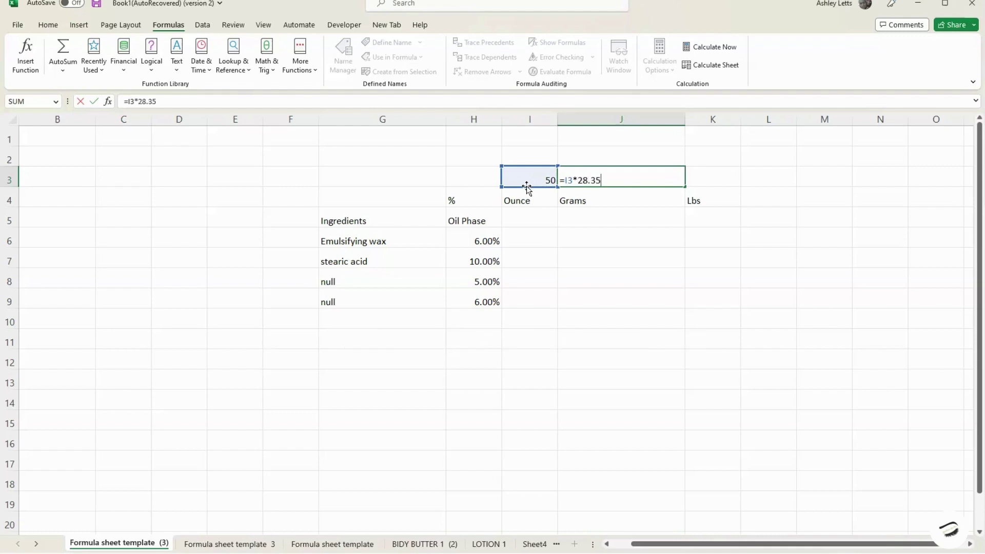
key(Return)
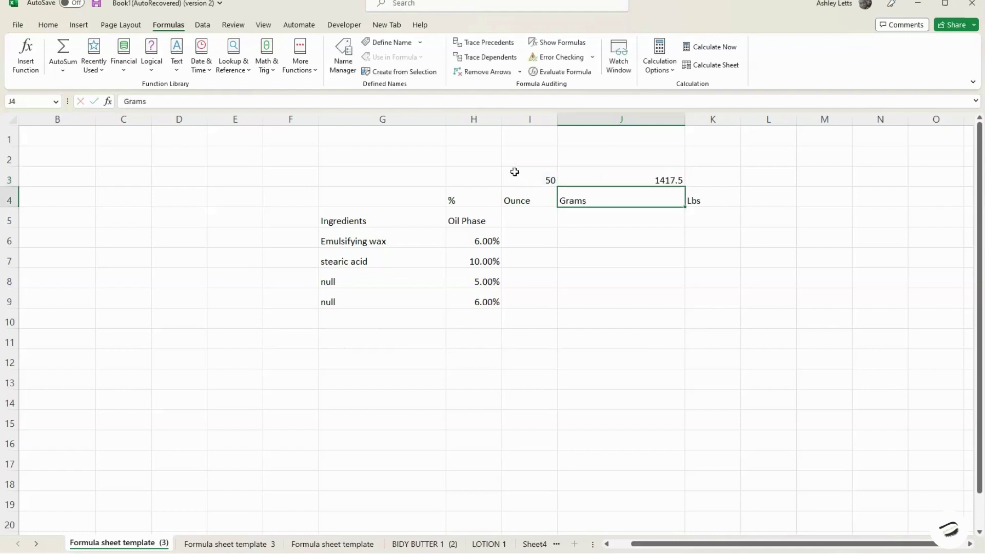
Step: Enter =I3/16 in K3 to get 3.125 pounds
click(700, 176)
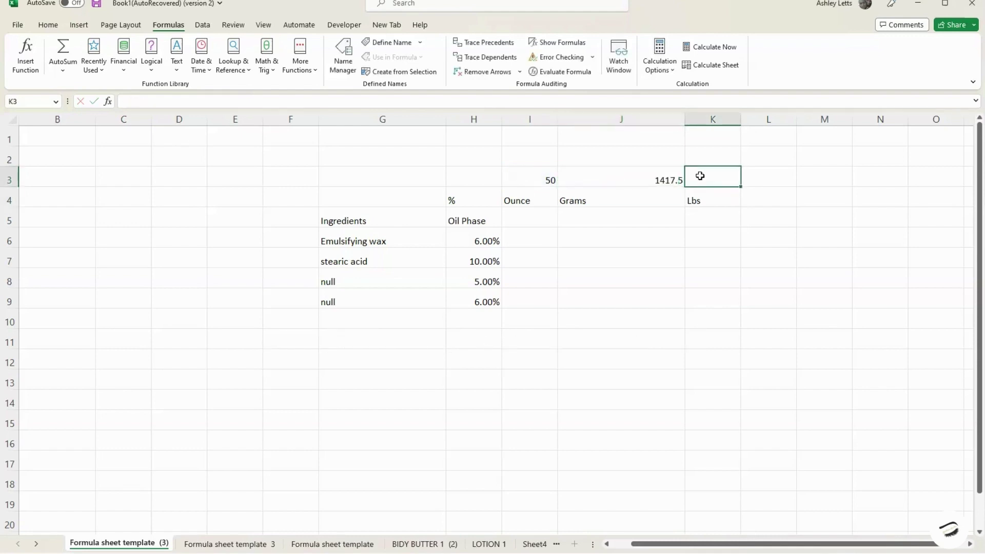
text(=)
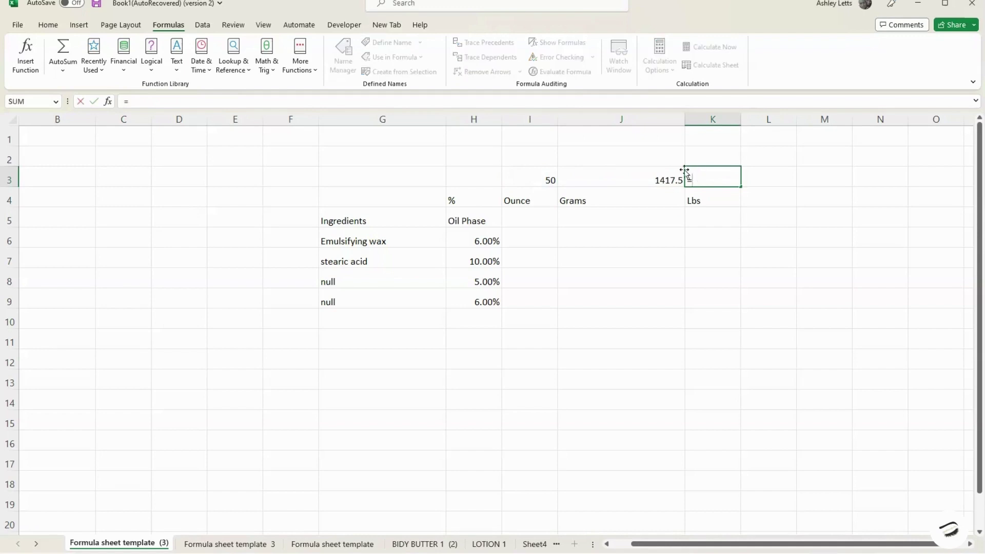
click(536, 178)
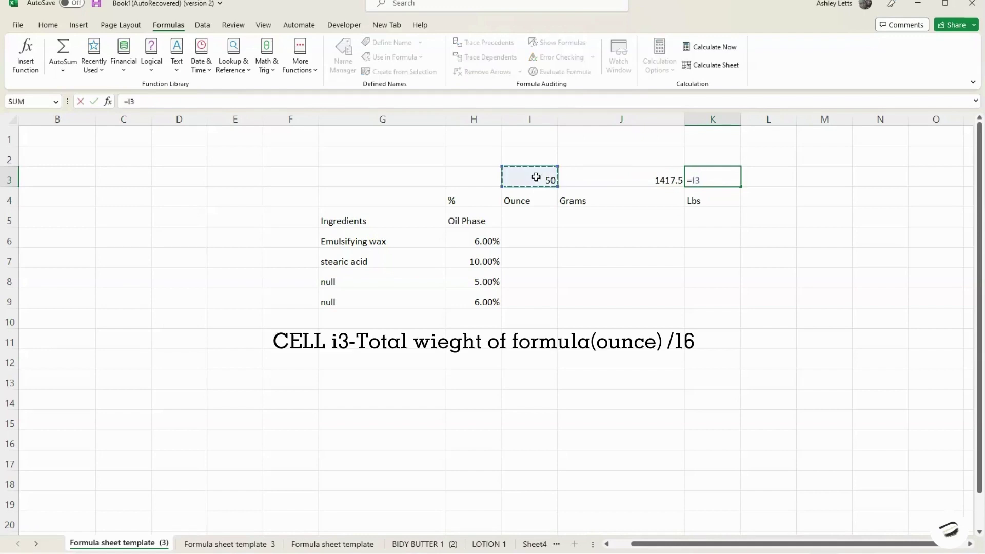
text(/16)
key(Return)
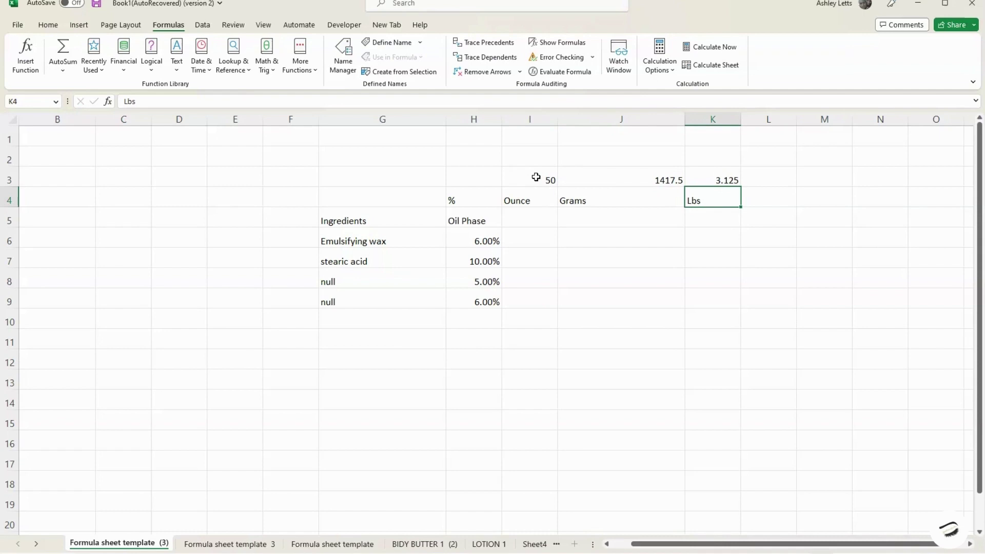
Step: Select J3:K3 and turn on Show Formulas
click(633, 183)
drag(708, 178, 663, 178)
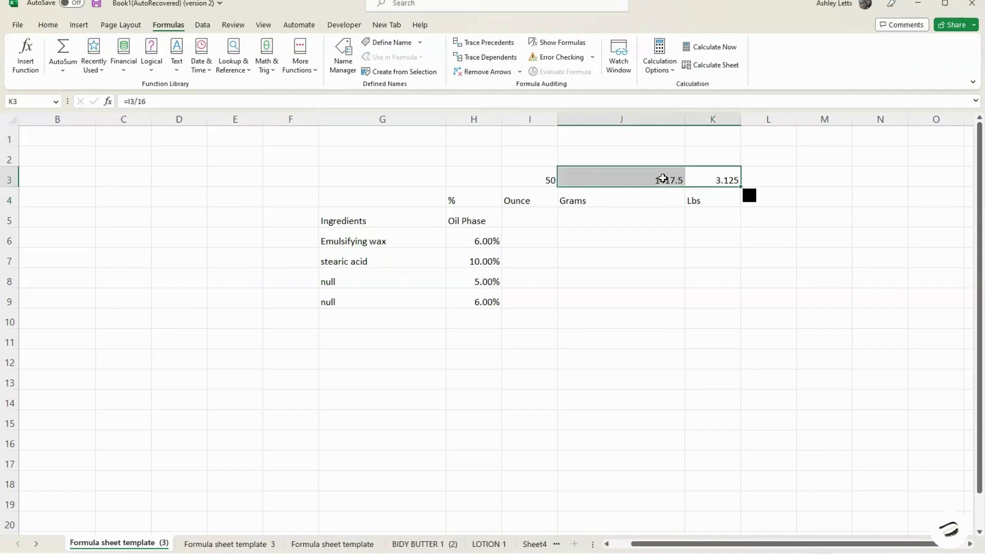
click(571, 43)
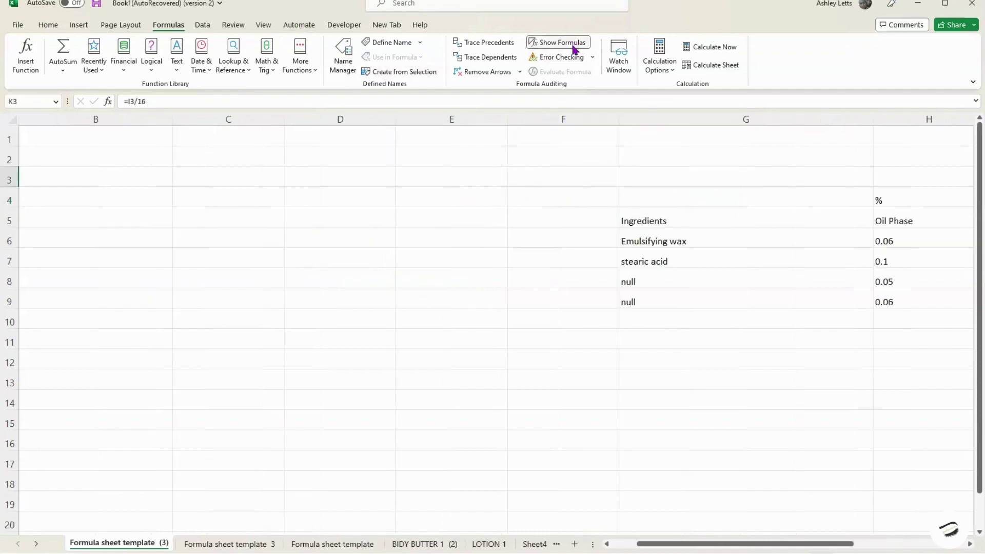
Step: AutoFit columns J, K, I and G to their contents
drag(666, 543, 785, 546)
double_click(862, 119)
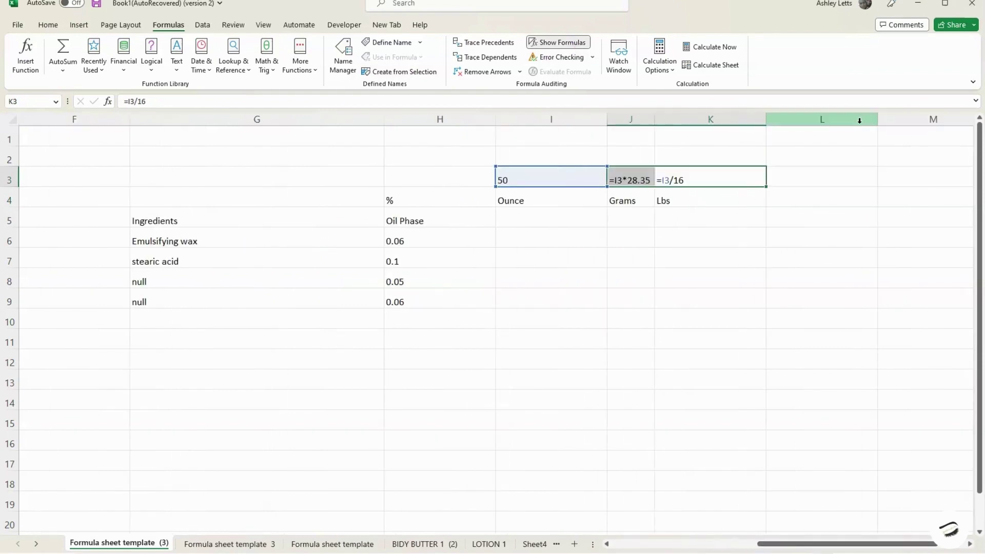
double_click(764, 119)
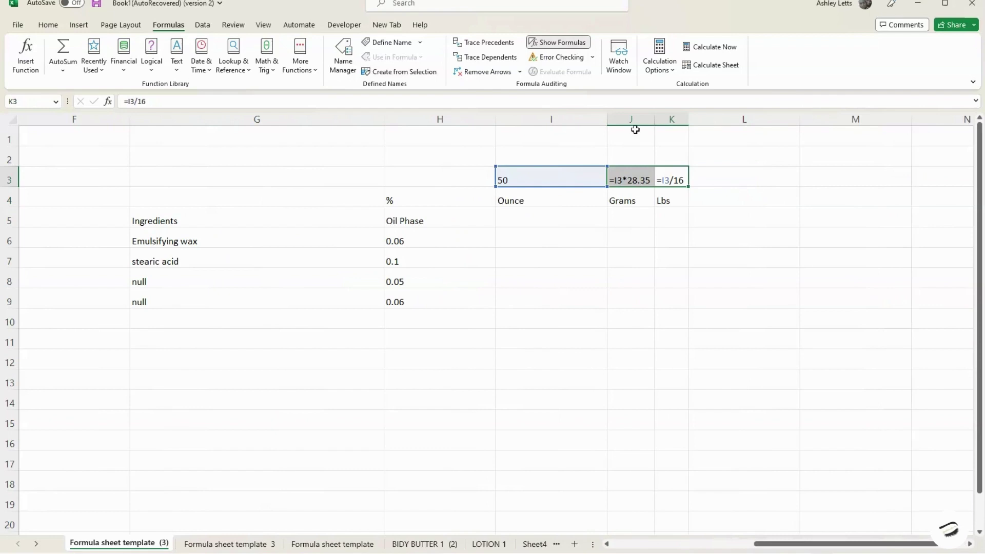
double_click(607, 119)
double_click(384, 120)
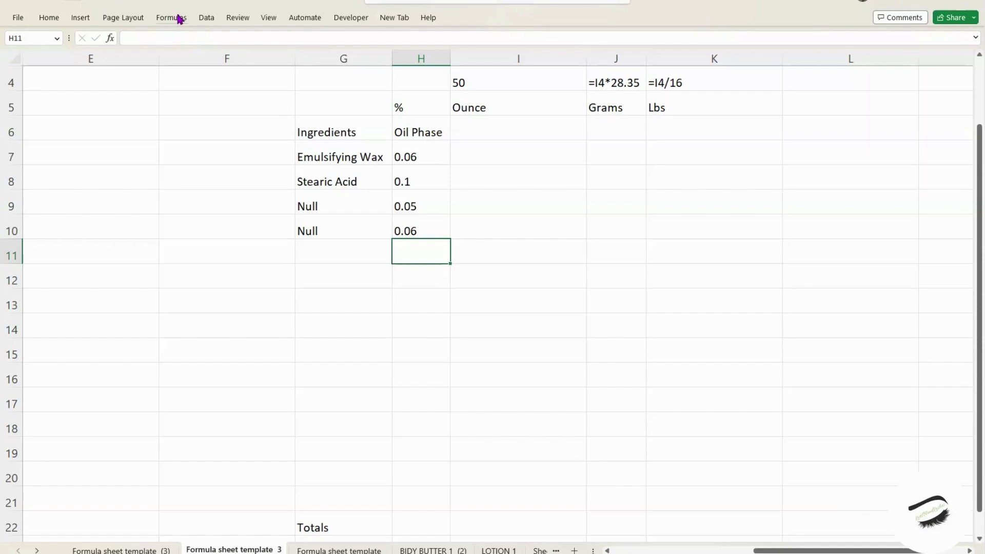
Step: Enter =I4*H7 in I7 for the Emulsifying Wax ounces
click(471, 154)
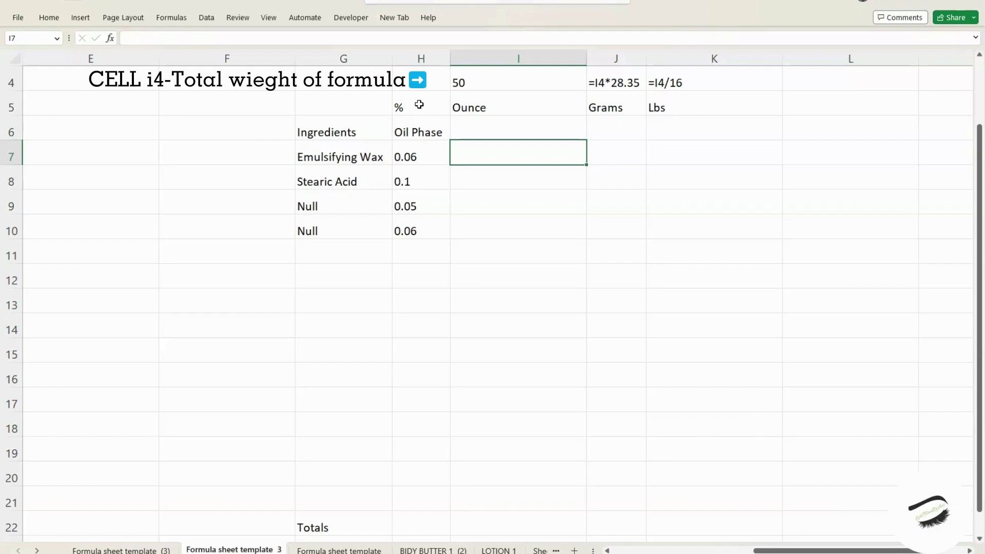
key(F2)
text(=)
click(486, 87)
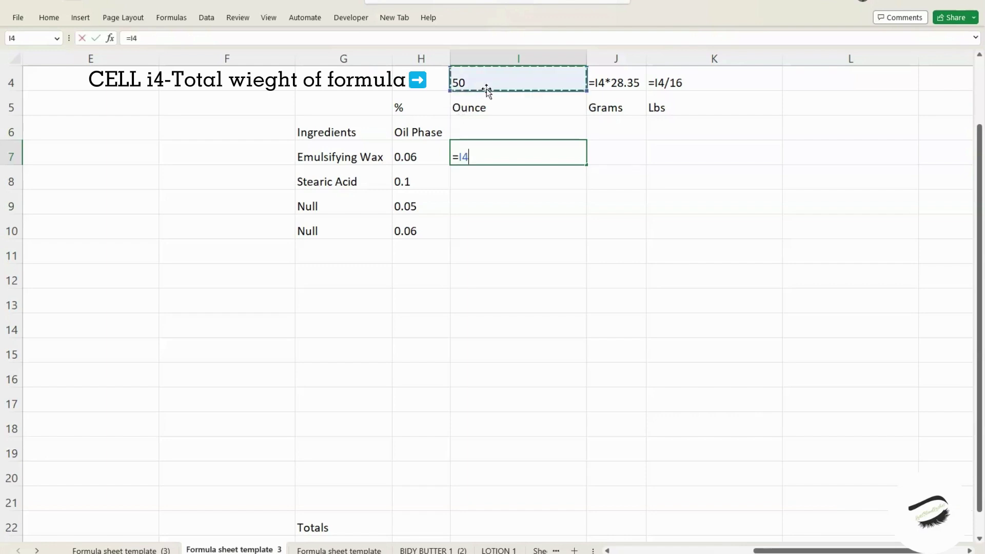
text(*)
click(416, 153)
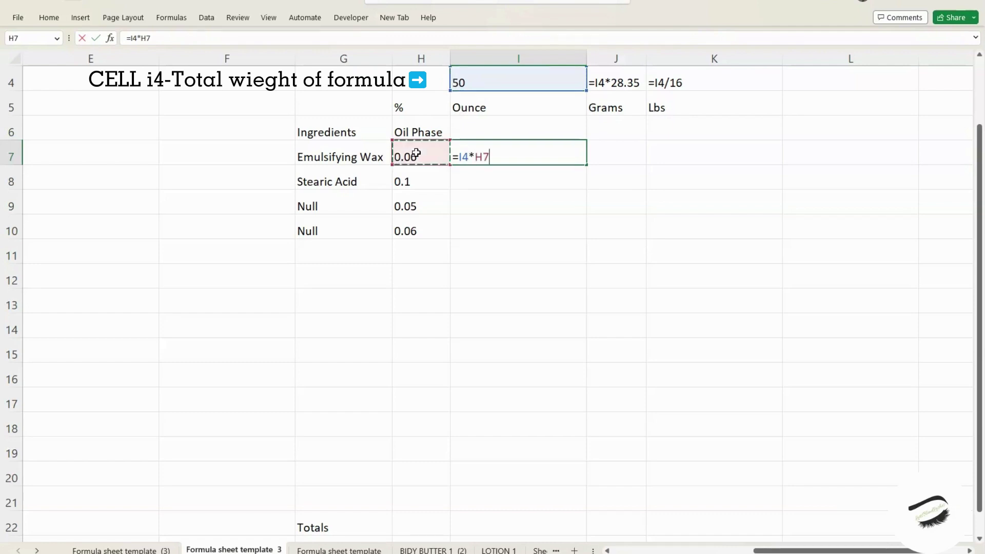
key(Return)
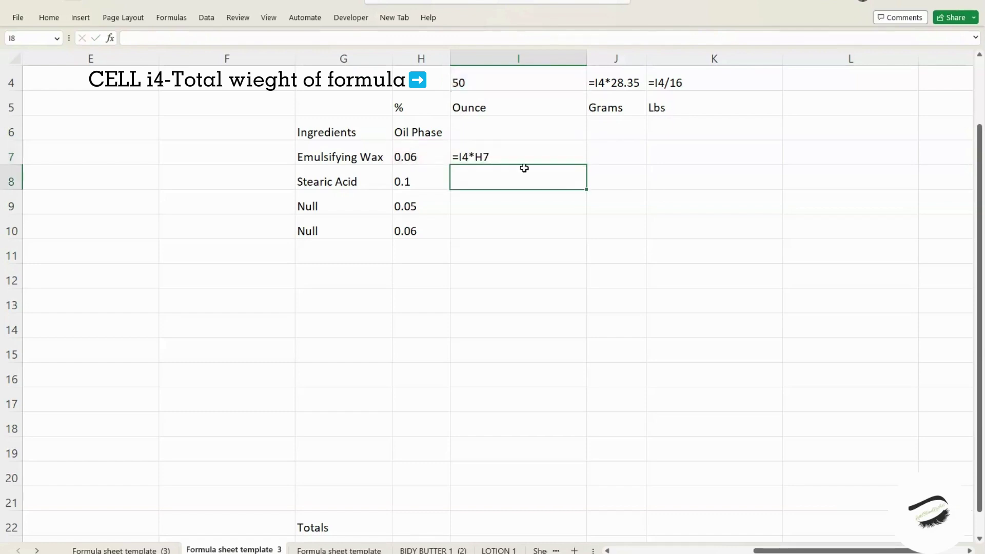
Step: Lock the I4 reference so I7 reads =$I$4*H7
double_click(530, 158)
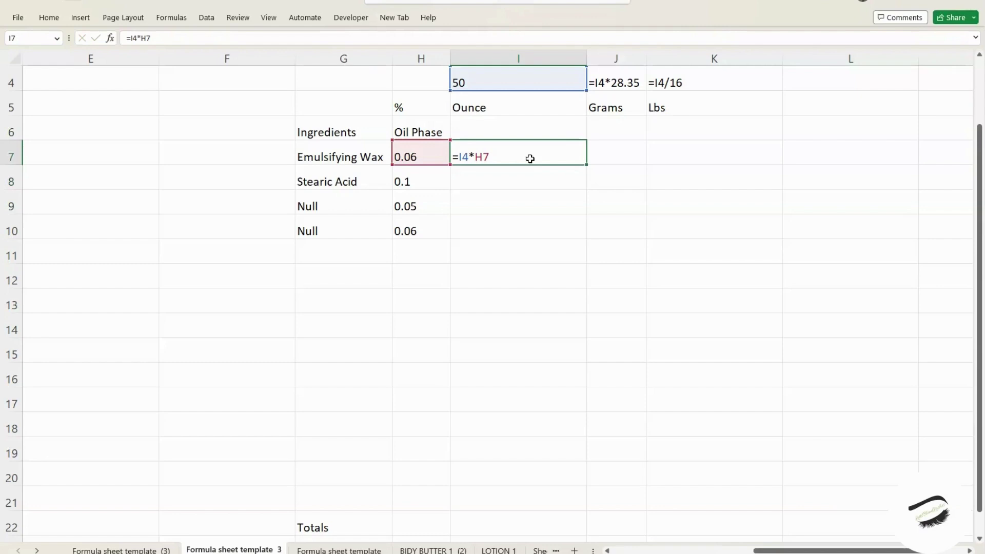
click(464, 158)
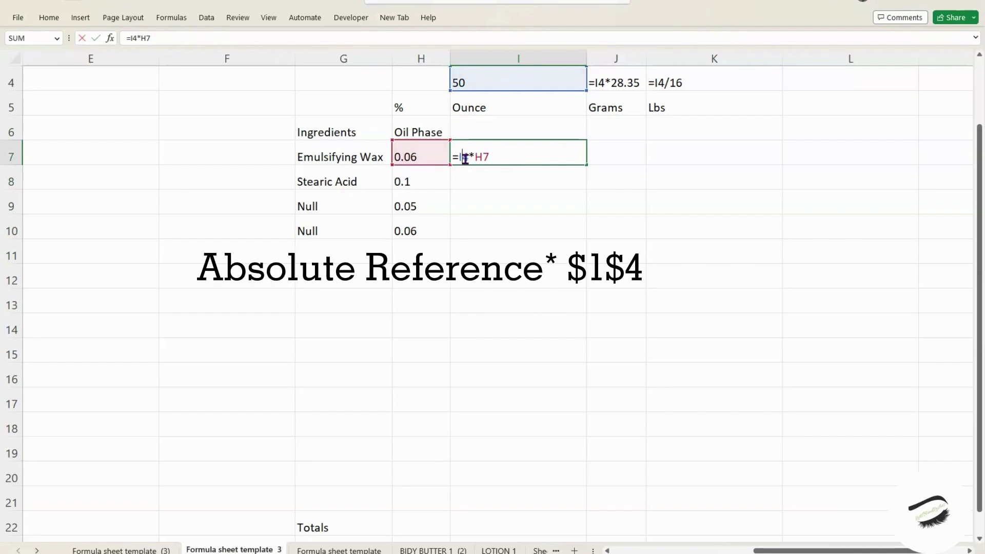
text($)
click(458, 156)
text($)
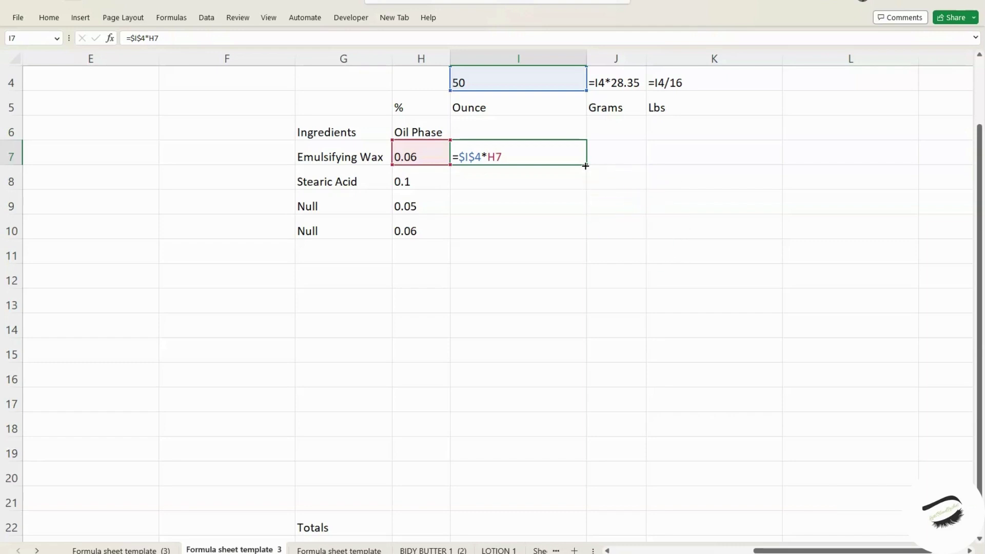
Step: Fill the =$I$4*H7 formula down to I10 and verify I7 through I10
drag(586, 166, 587, 232)
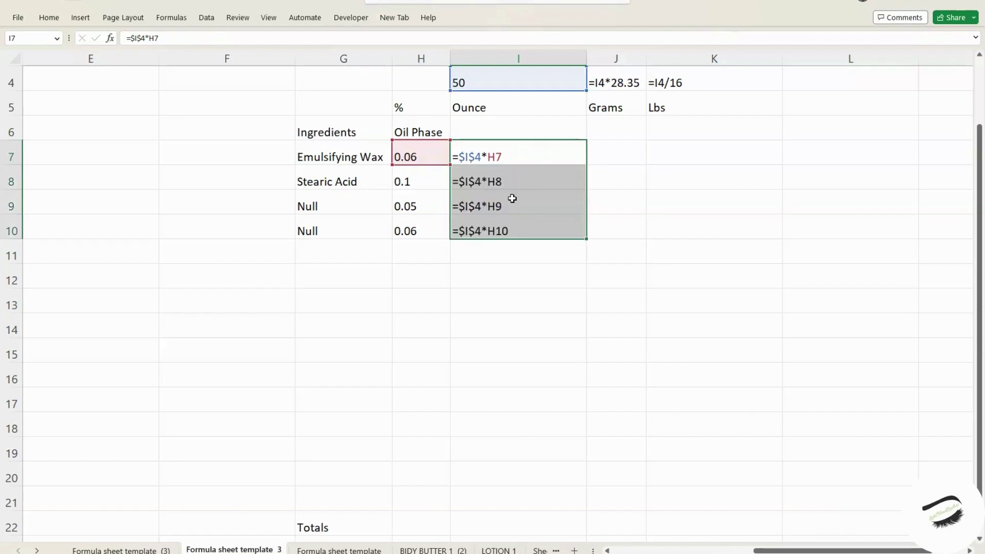
click(480, 175)
click(478, 157)
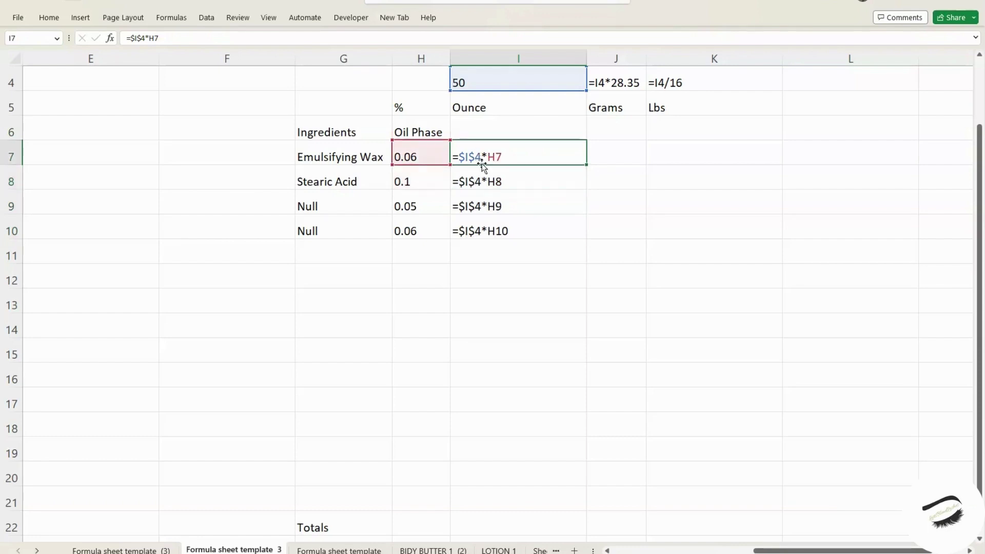
click(487, 180)
click(485, 204)
click(484, 226)
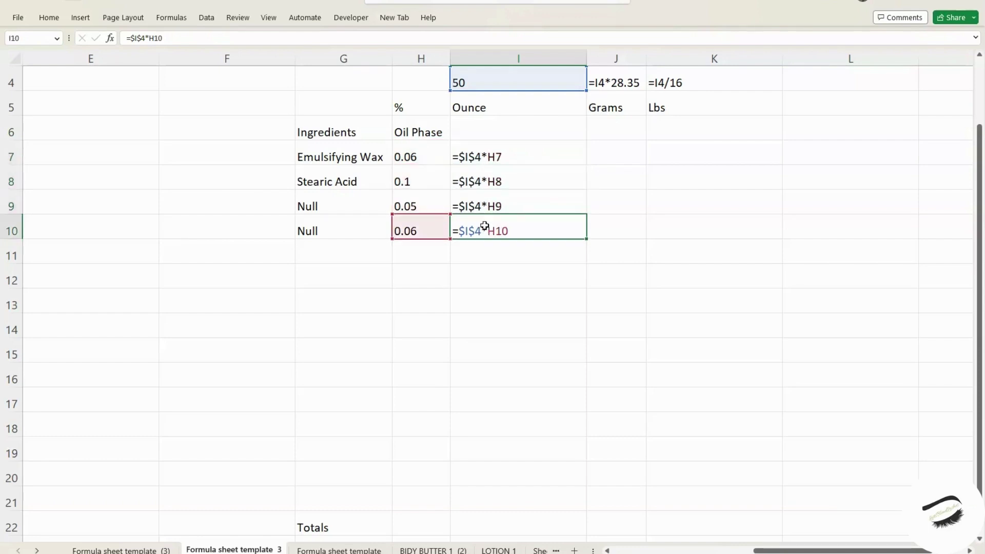
click(603, 152)
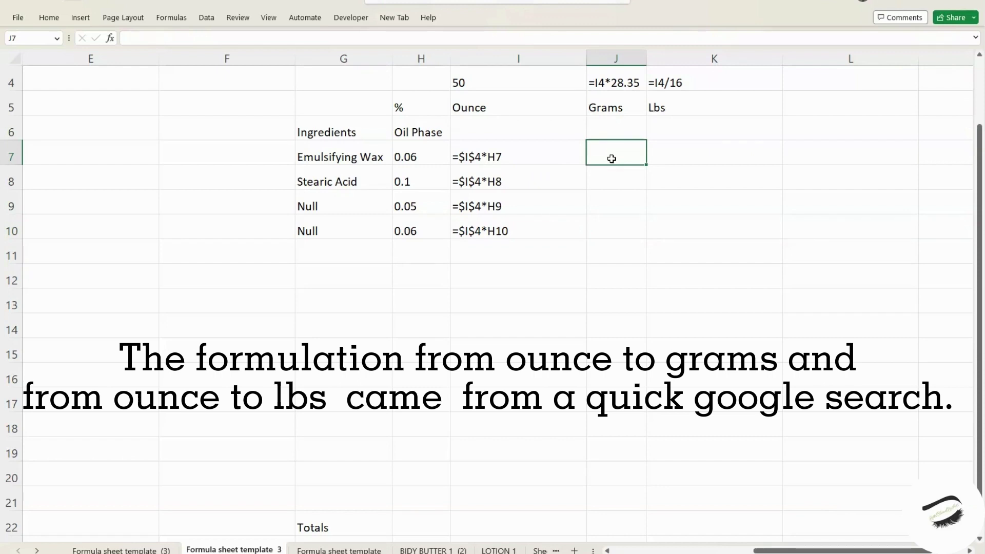
Step: Enter =I7*28.35 in J7 and fill it down to J10
text(=)
click(536, 158)
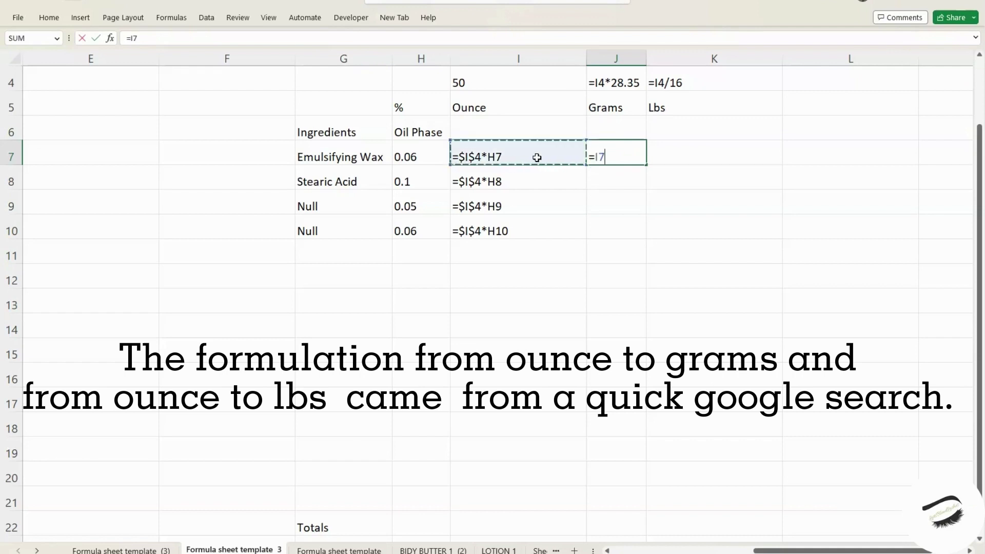
text(*)
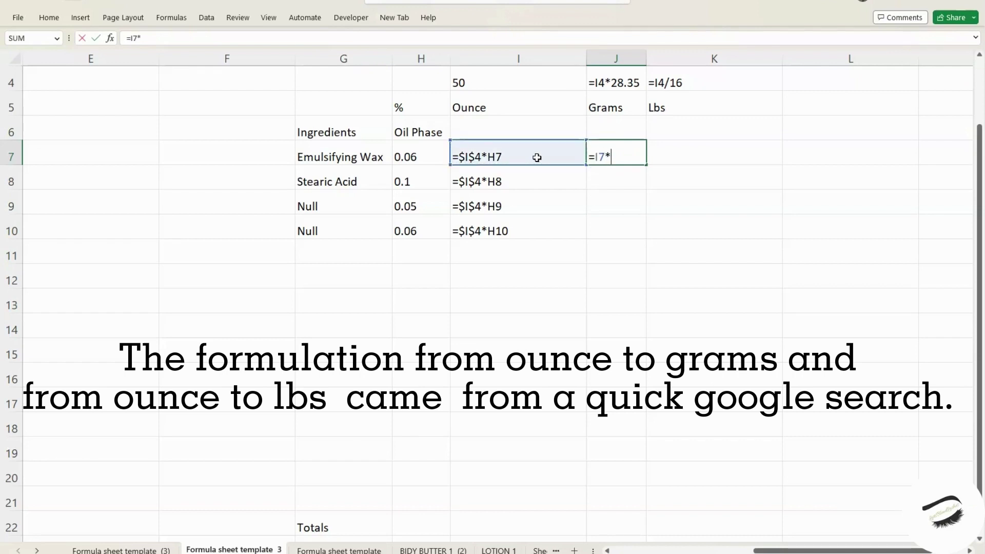
text(28.35)
key(Return)
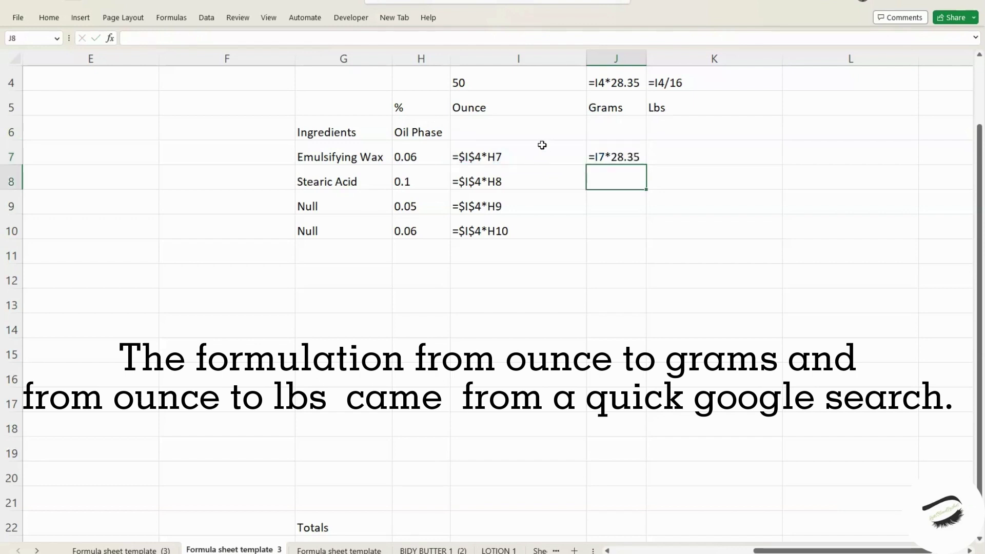
click(636, 157)
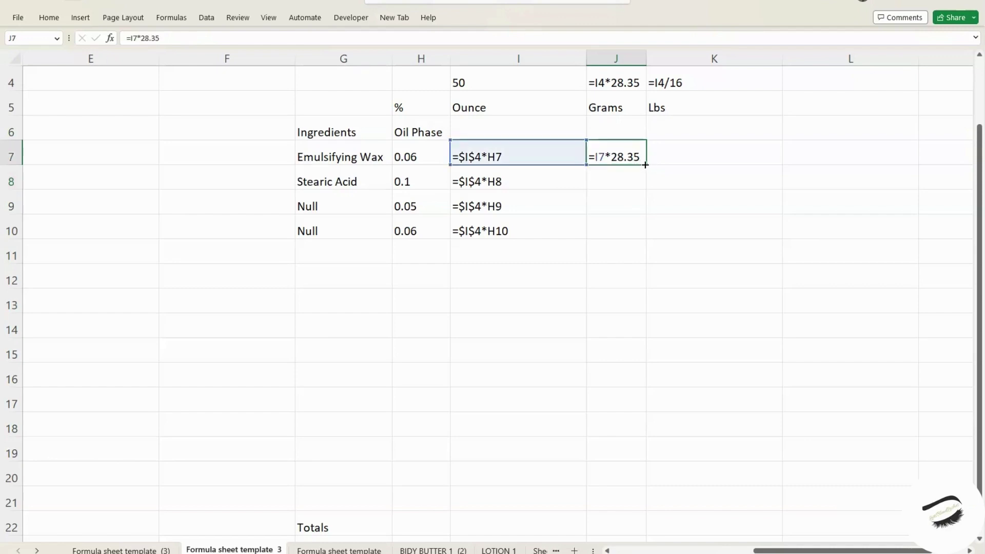
drag(647, 167, 644, 192)
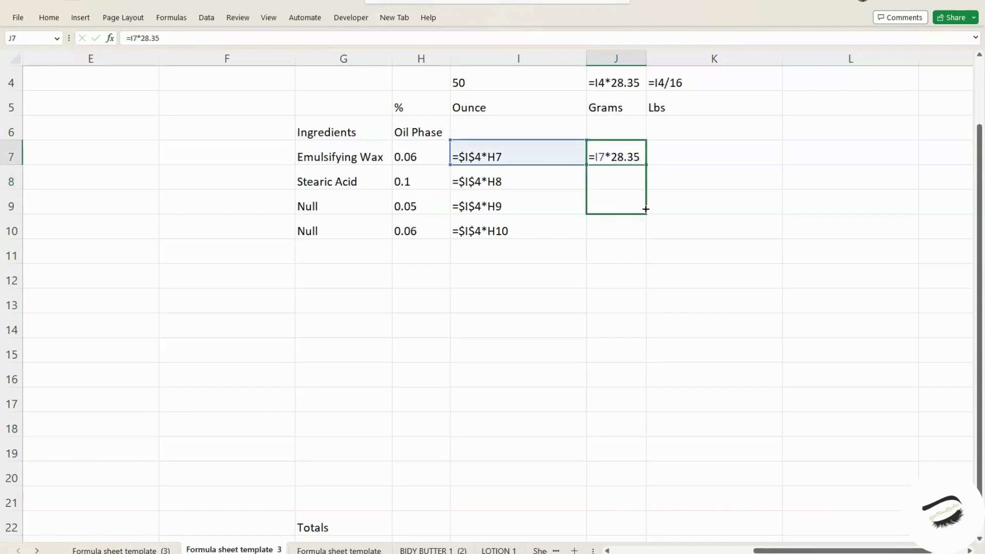
drag(646, 209, 646, 232)
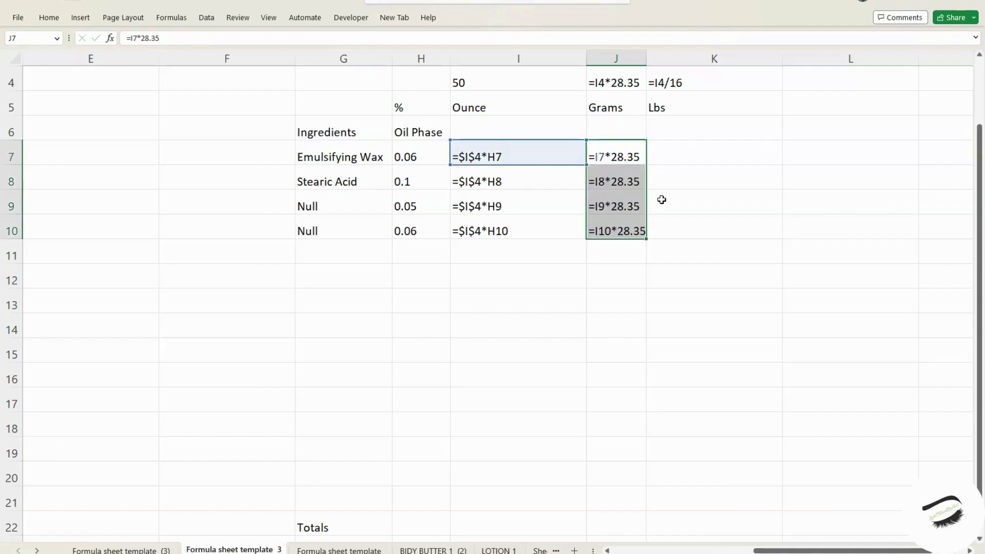
Step: Enter =I7/16 in K7 and fill it down to K10
click(678, 150)
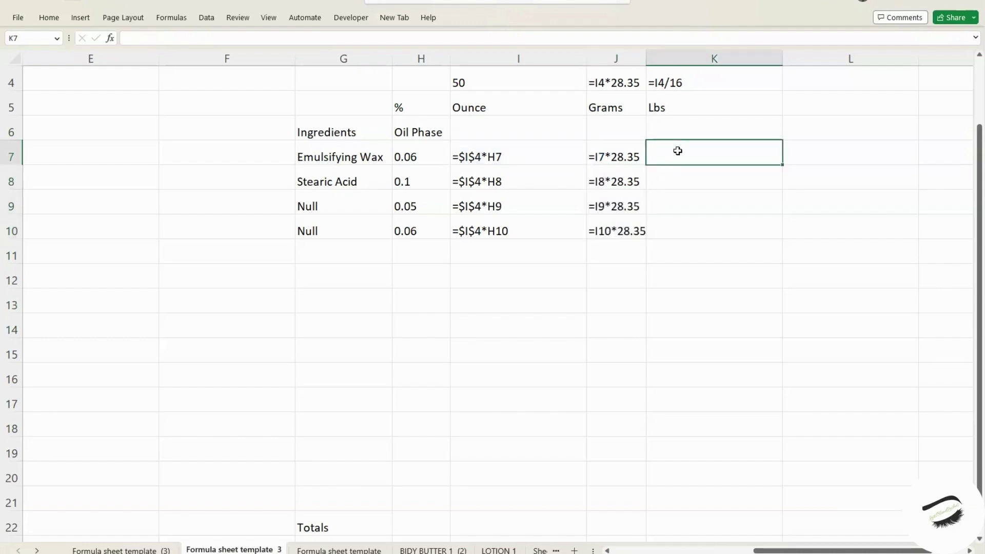
text(=)
click(553, 156)
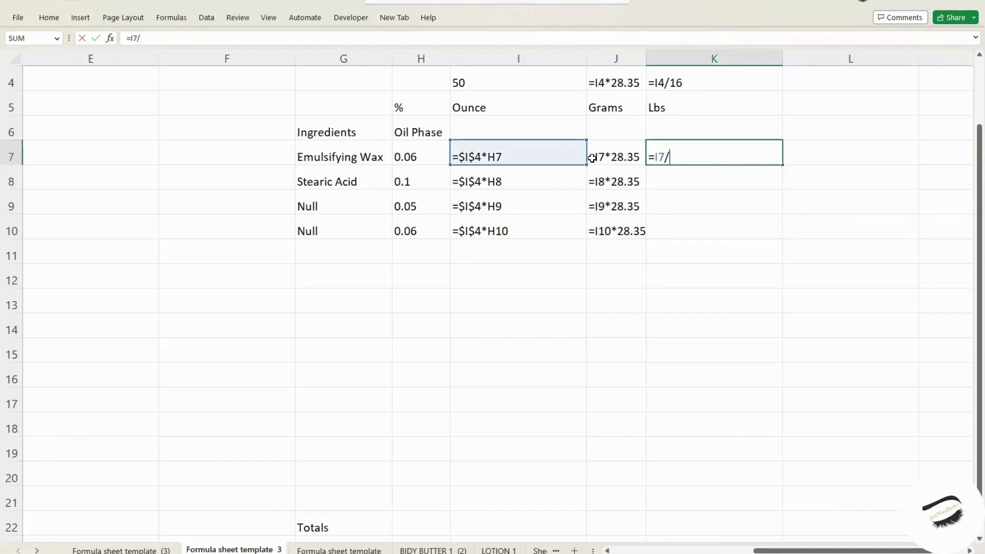
text(/16)
key(Return)
click(775, 163)
drag(782, 167, 780, 234)
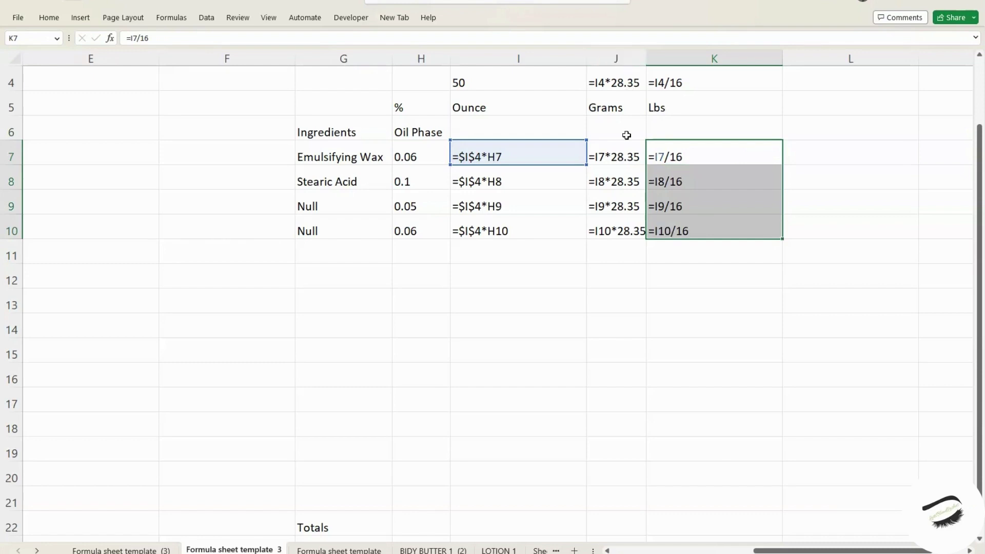
drag(623, 148, 621, 228)
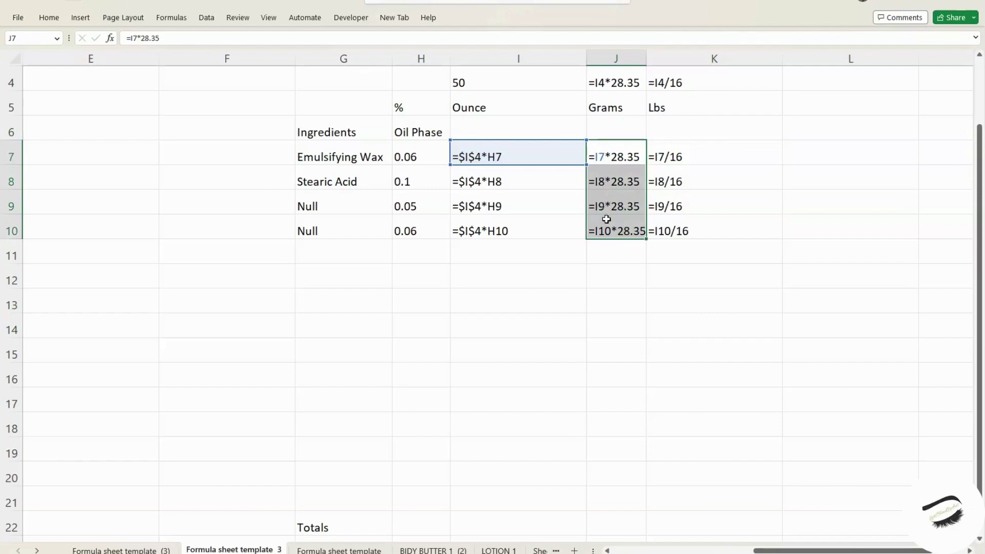
click(677, 160)
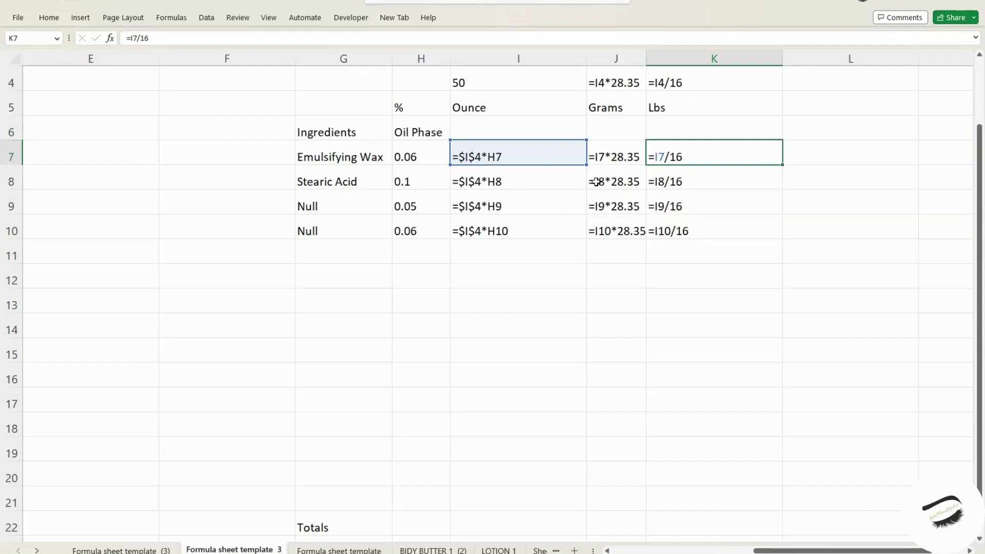
Step: Turn off Show Formulas so results appear (ounces 3, 5, 2.5, 3), then scroll back to column B
click(179, 23)
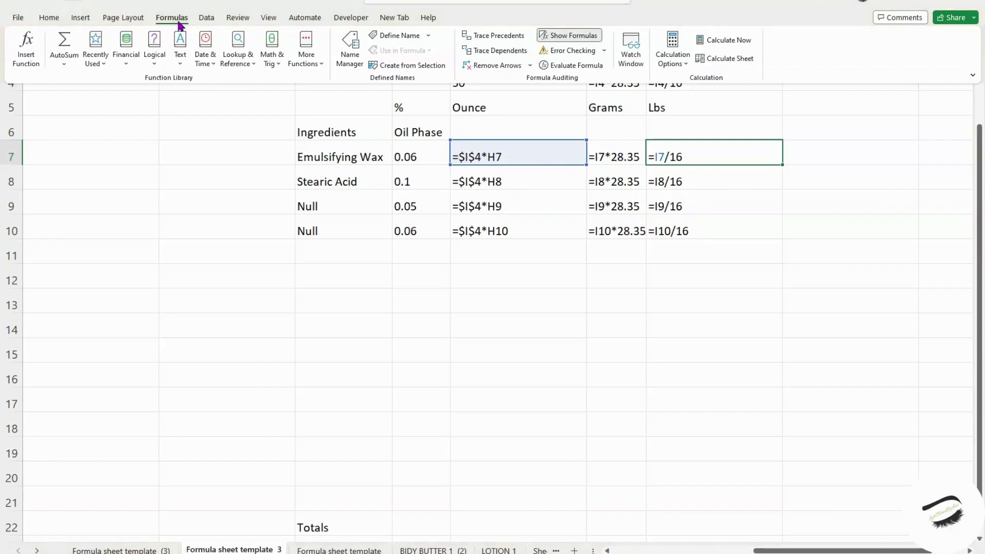
click(574, 36)
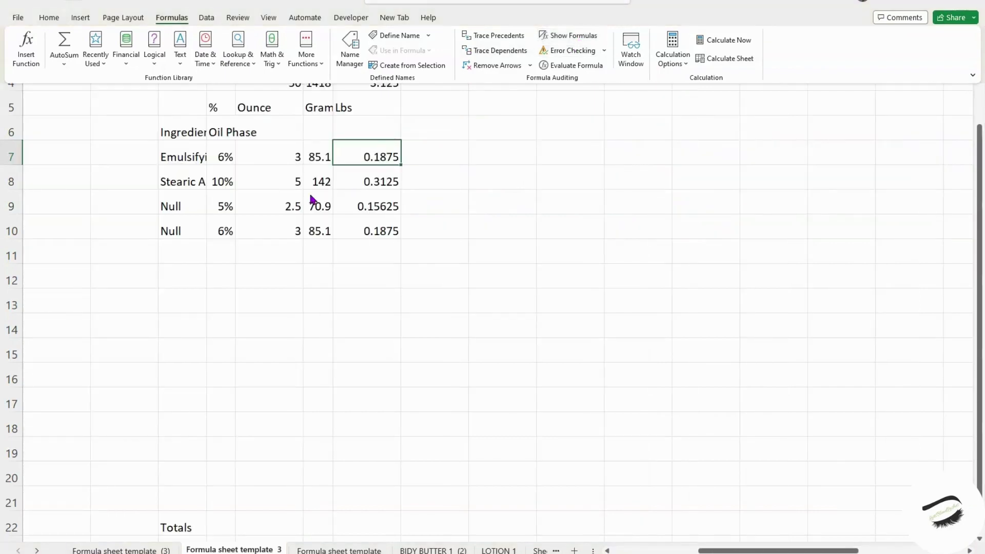
scroll(503, 182, up, 1)
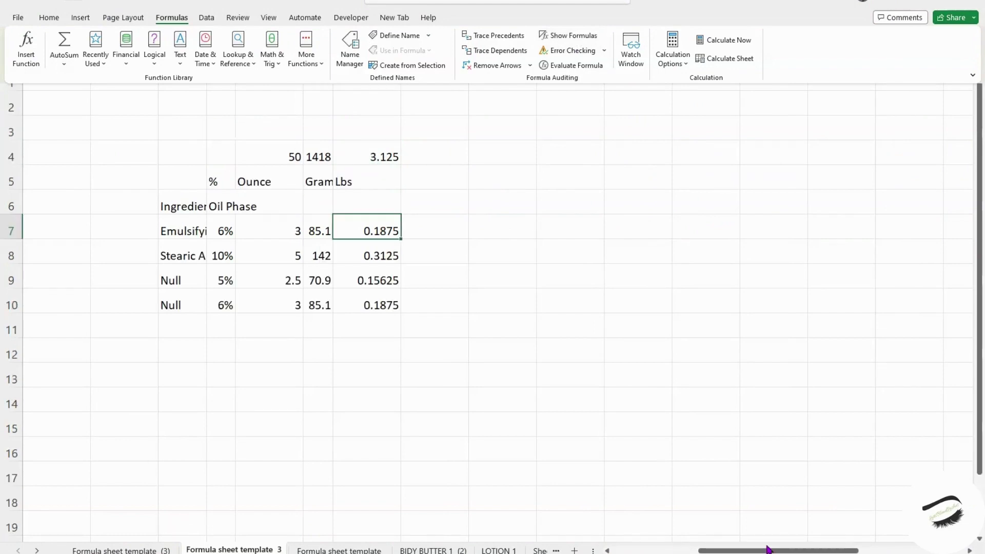
drag(764, 548, 696, 549)
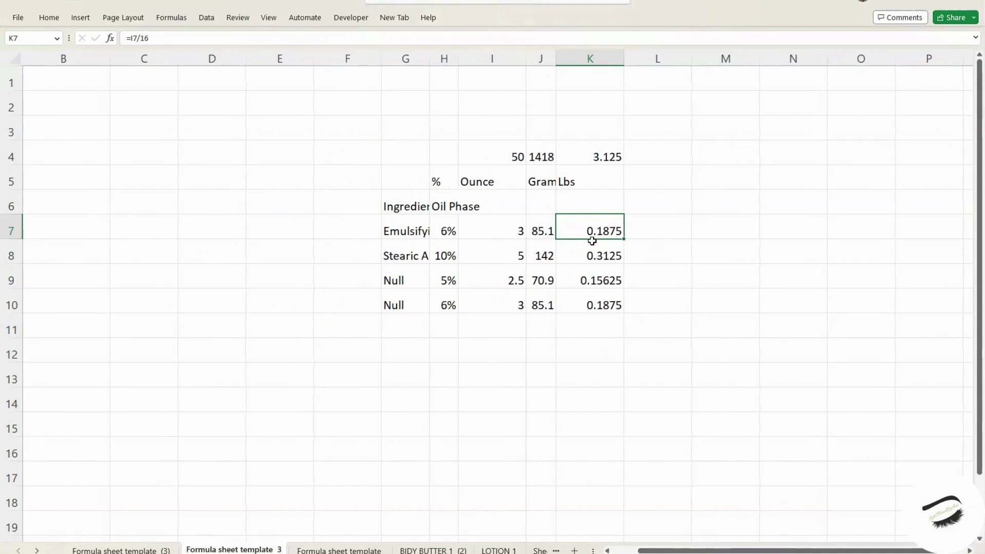
Step: AutoFit column G to the ingredient names and give H10 one decimal place
click(433, 69)
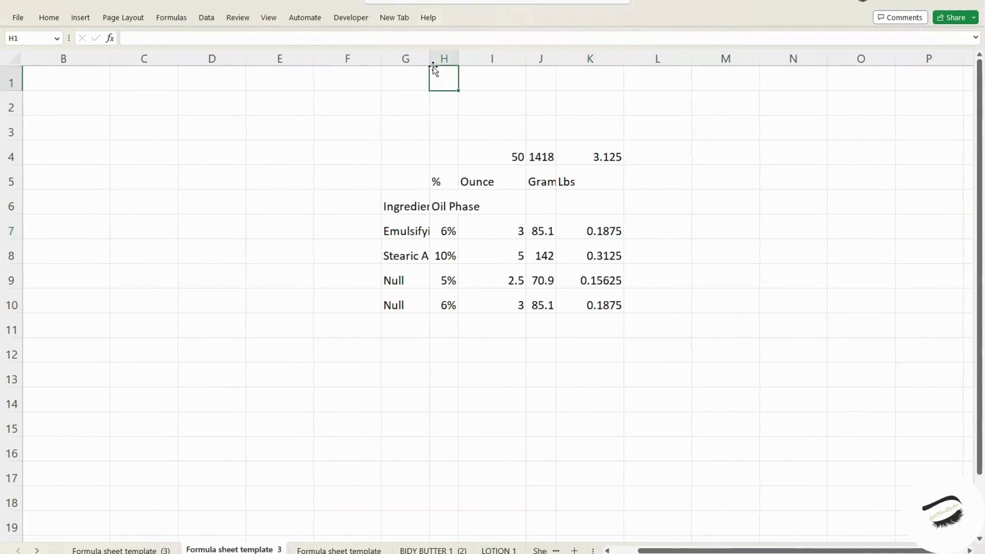
double_click(430, 61)
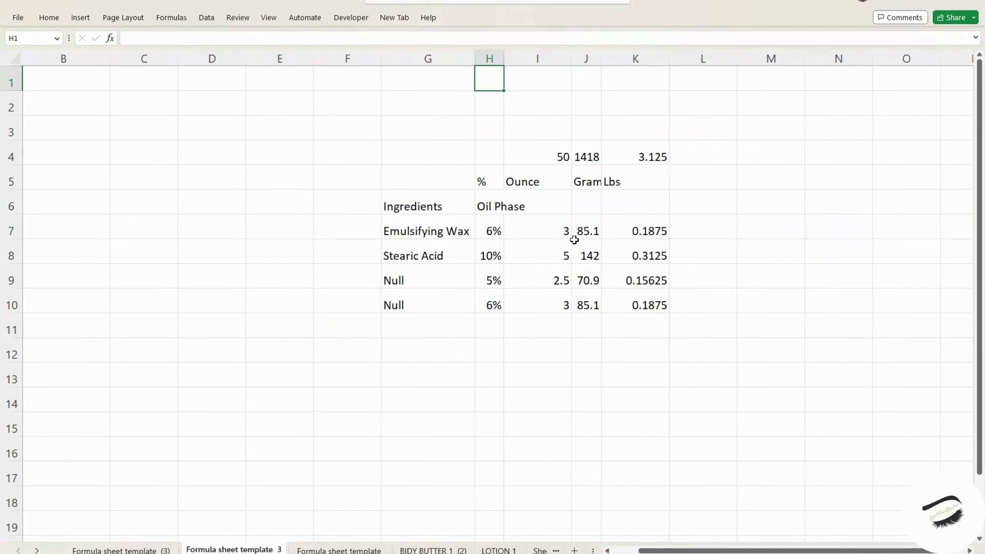
drag(503, 233, 491, 304)
click(491, 304)
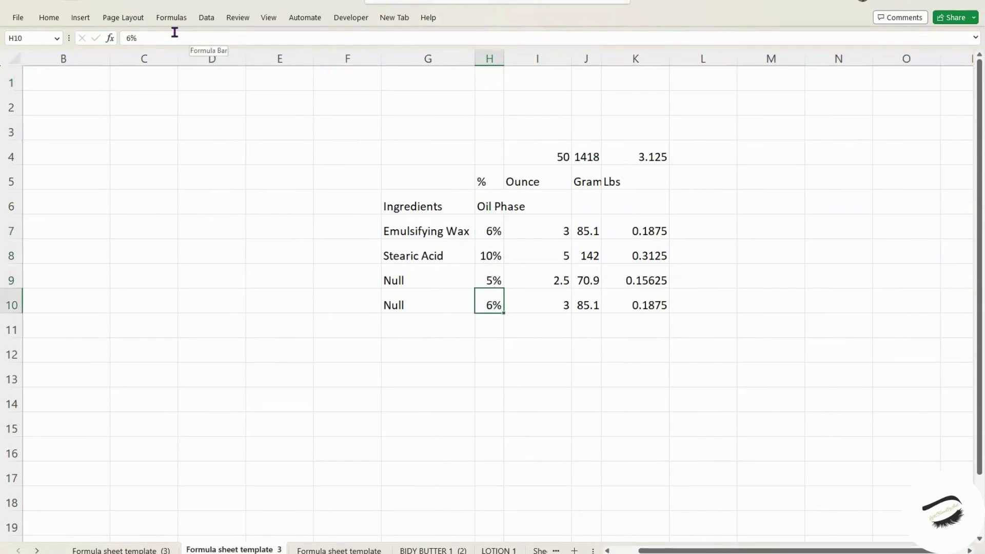
click(49, 18)
click(508, 58)
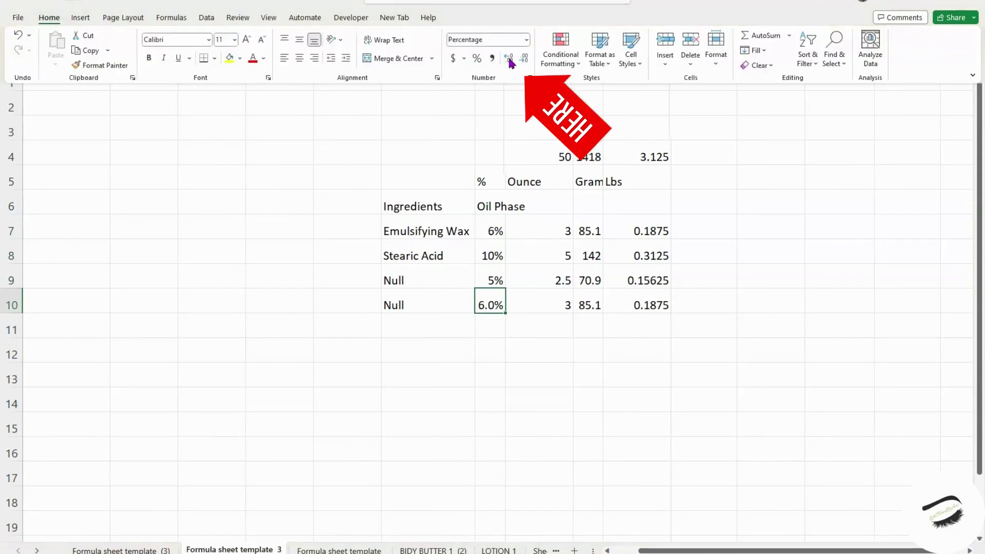
Step: Add one decimal place to the Oil Phase percentages in H7:H9
click(496, 227)
drag(497, 229, 497, 275)
click(49, 18)
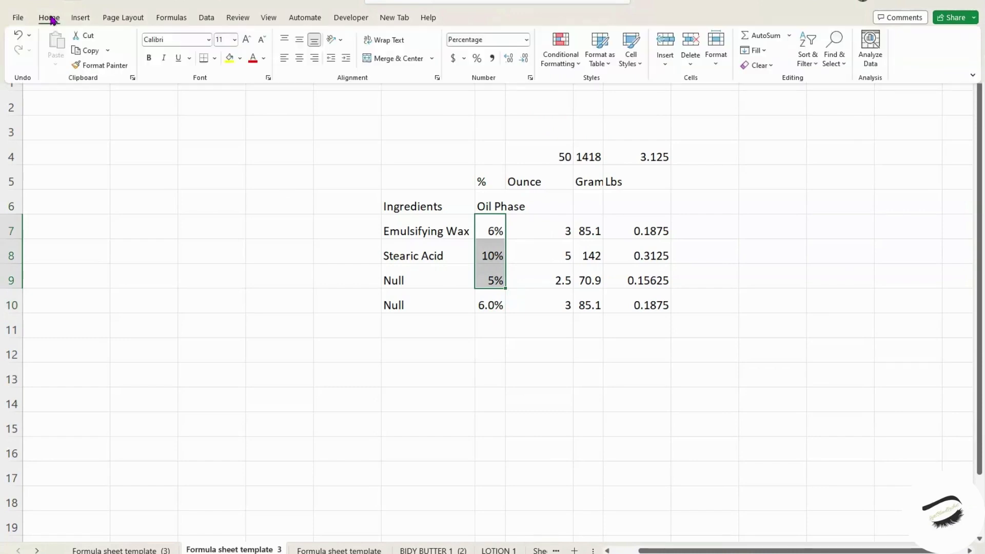
click(508, 59)
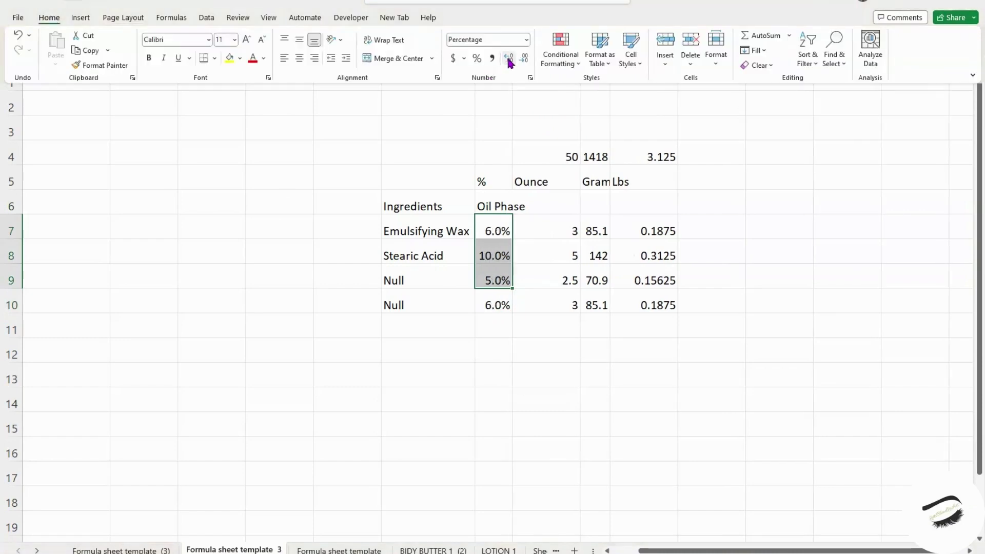
click(532, 333)
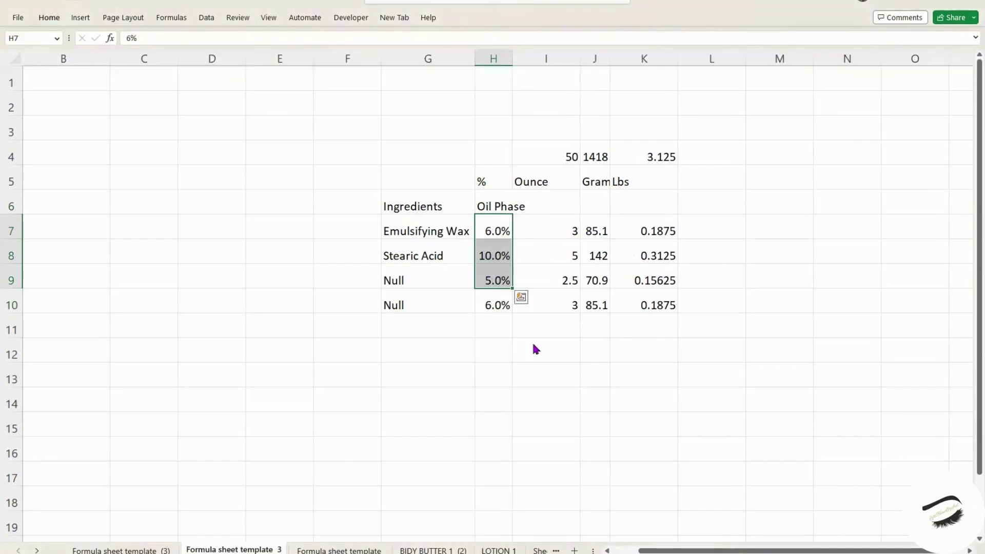
click(494, 325)
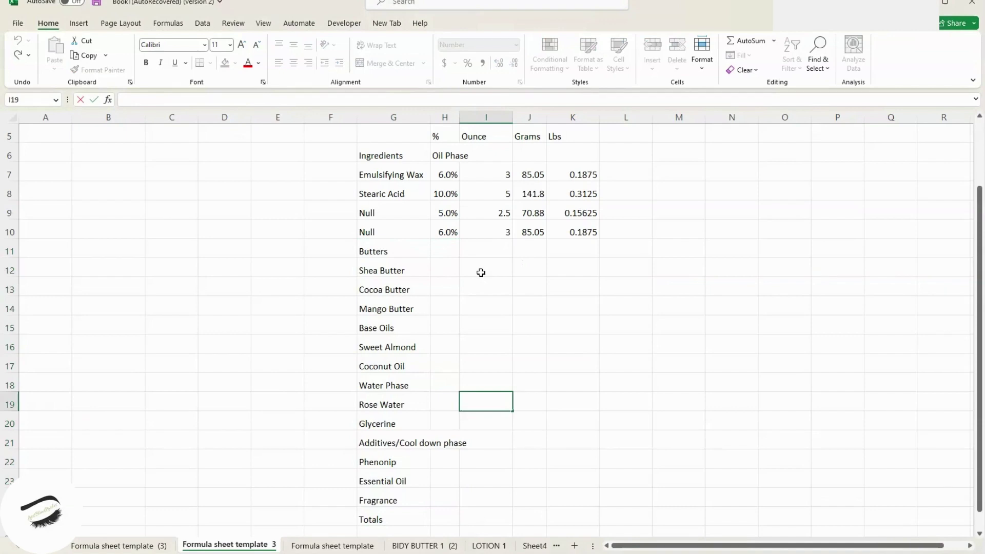
Step: Select the Butters header row G11:K11
drag(416, 254, 582, 250)
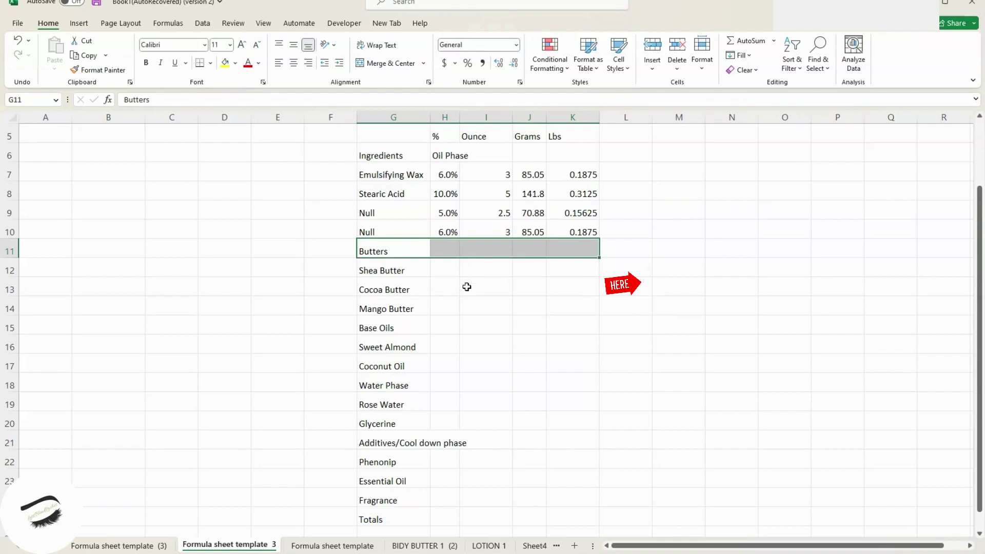
Step: Reformat the entire column H as percentages showing one decimal place
click(454, 268)
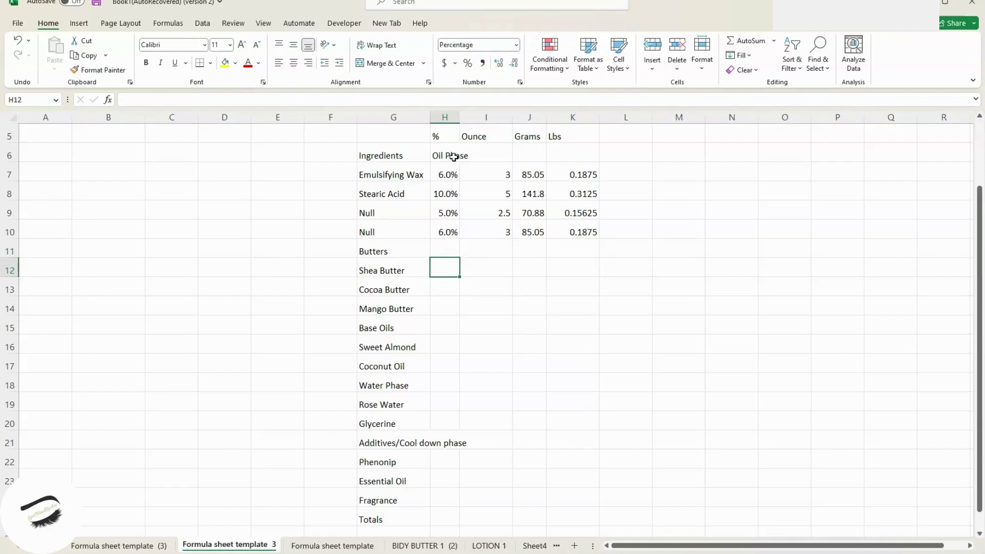
click(449, 118)
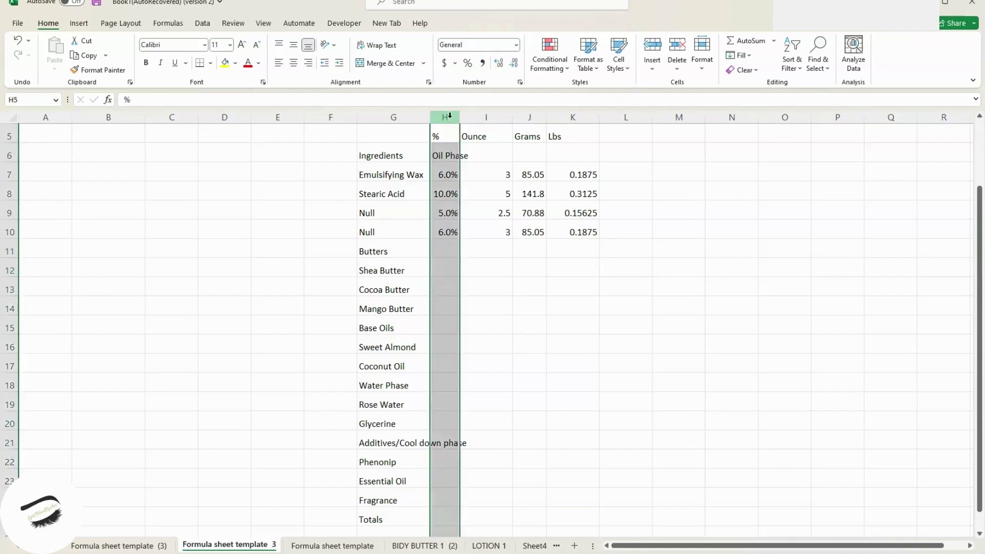
click(467, 64)
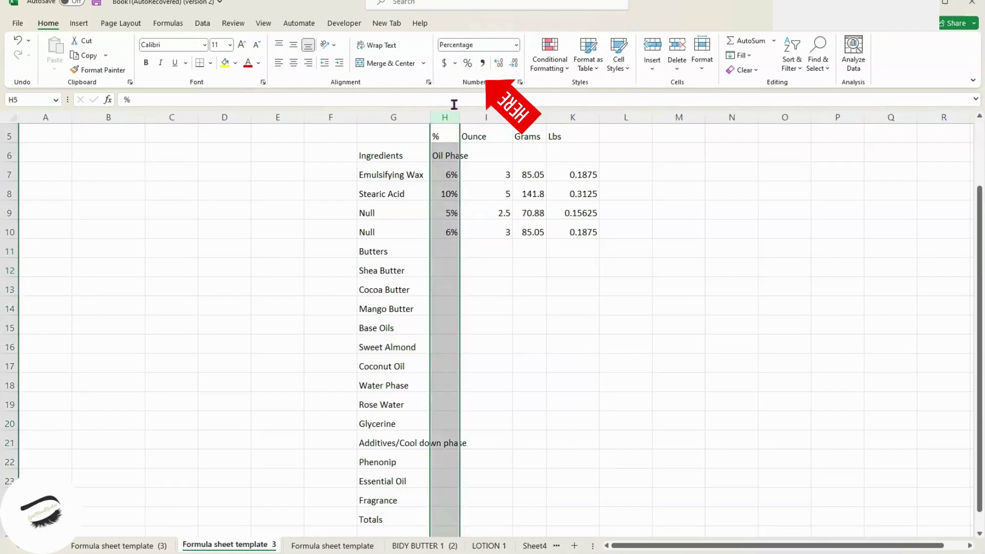
click(499, 64)
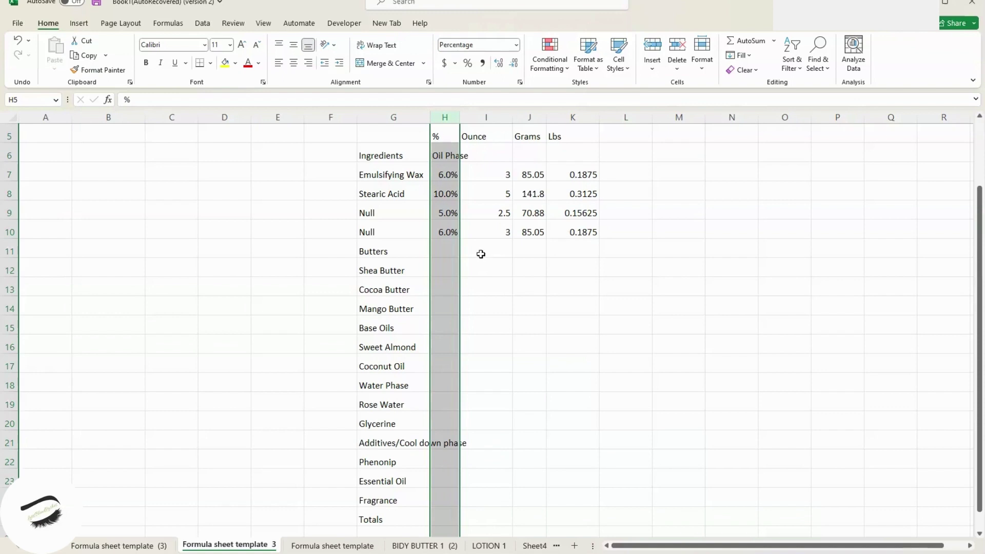
Step: Enter 10% for Shea, Cocoa and Mango Butter, correcting Mango Butter's mistyped value
click(457, 261)
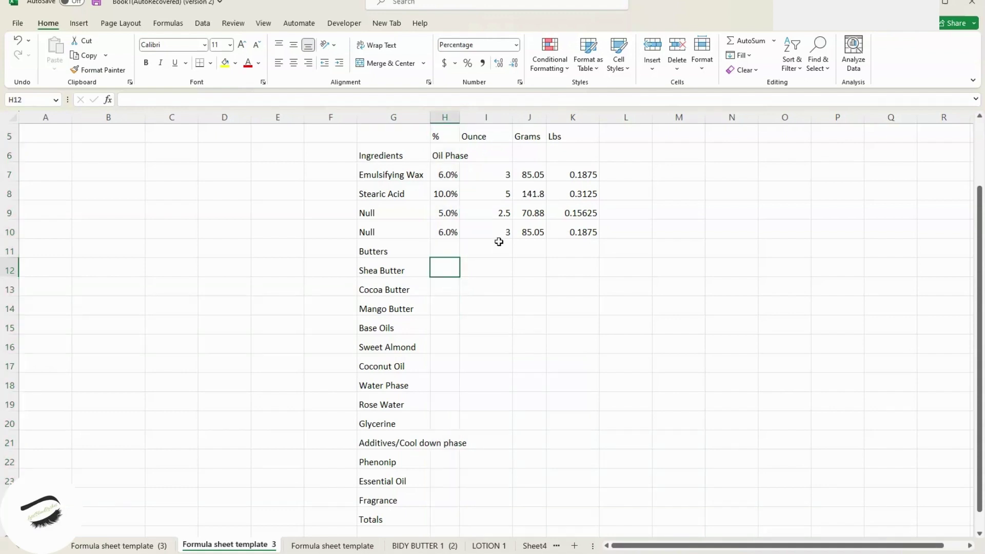
text(10)
key(Return)
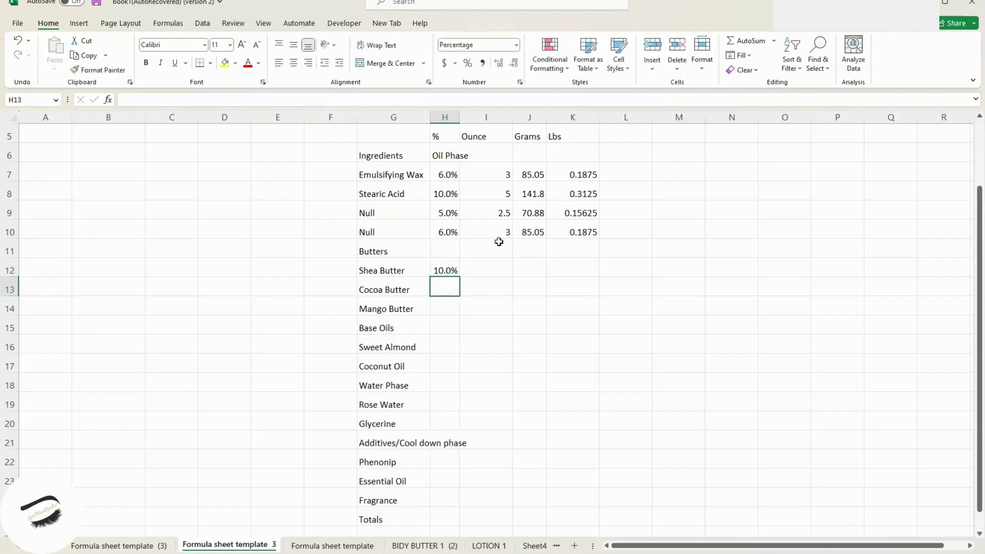
text(10)
key(Return)
text(1)
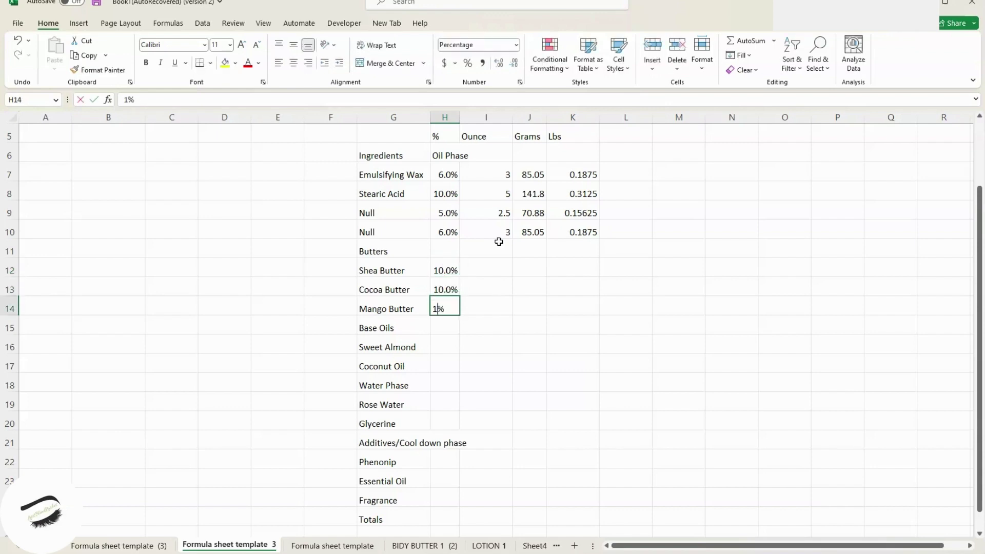
key(Return)
key(Up)
text(10)
key(Return)
Step: Enter 15% Sweet Almond, 10% Coconut Oil, 15% Rose Water and 1% for the preservative
key(Return)
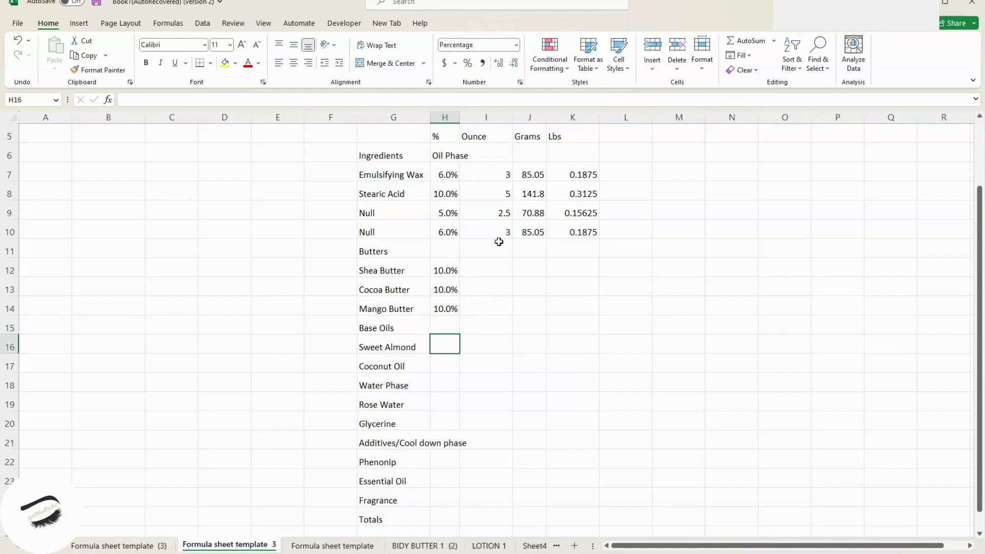
text(15)
key(Return)
text(10)
key(Return)
key(Return)
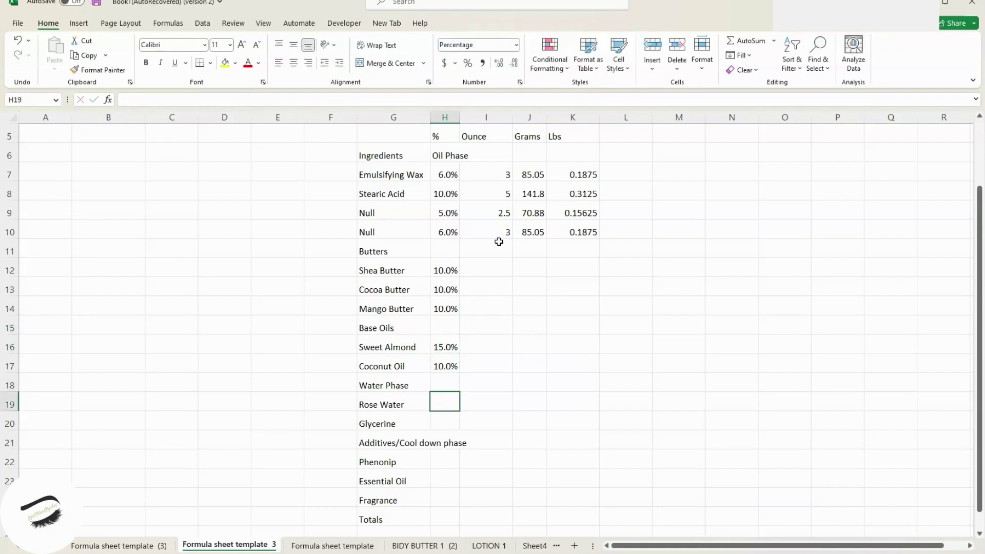
text(15%)
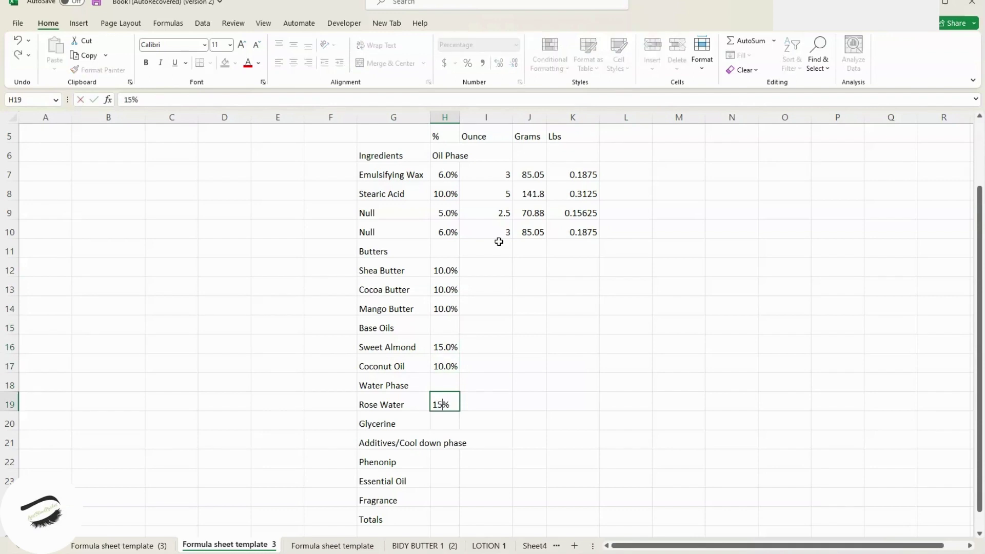
key(BackSpace)
key(BackSpace)
text(1)
key(Up)
text(15%)
key(Return)
key(Return)
key(Return)
key(Return)
text(1%)
key(Return)
Step: Rename Phenonip to 'liquid germal +' and give Essential Oil and Fragrance 1% each
key(Up)
key(Left)
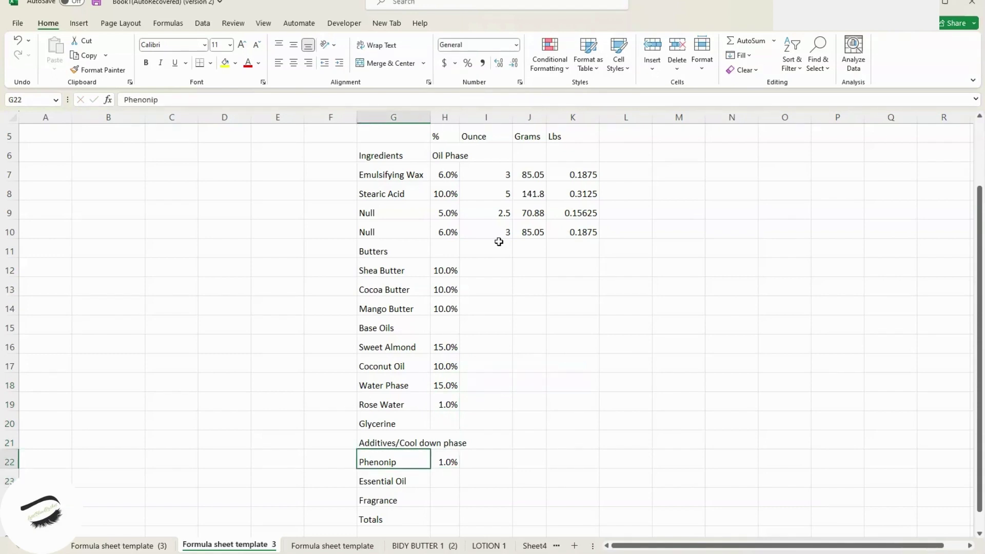
text(liquid germal +)
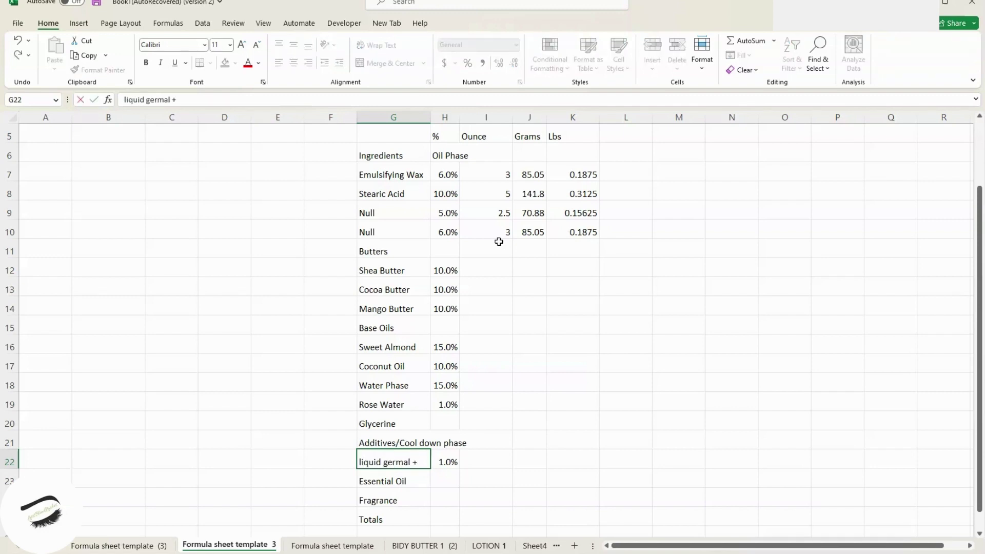
key(Return)
key(Right)
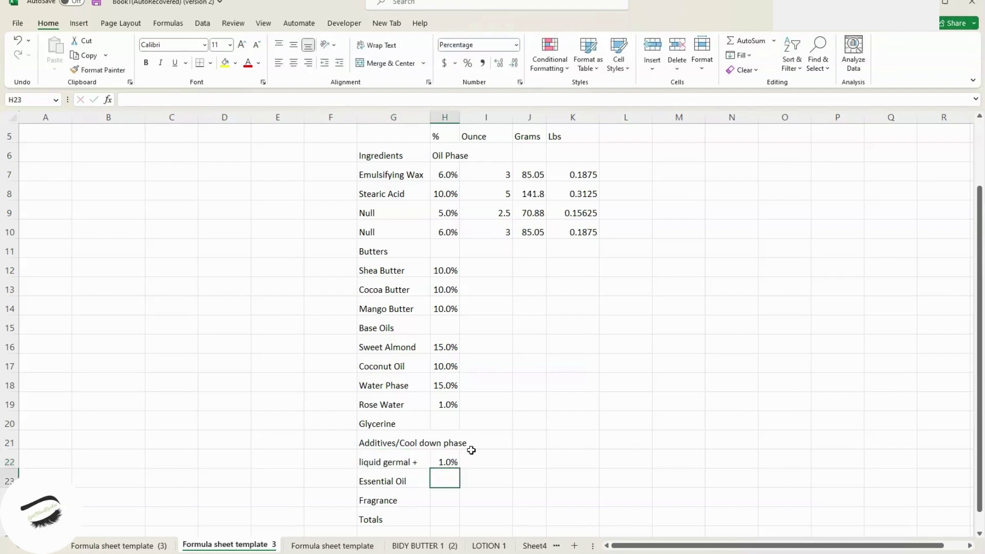
text(1)
key(Return)
text(1)
key(ctrl+Return)
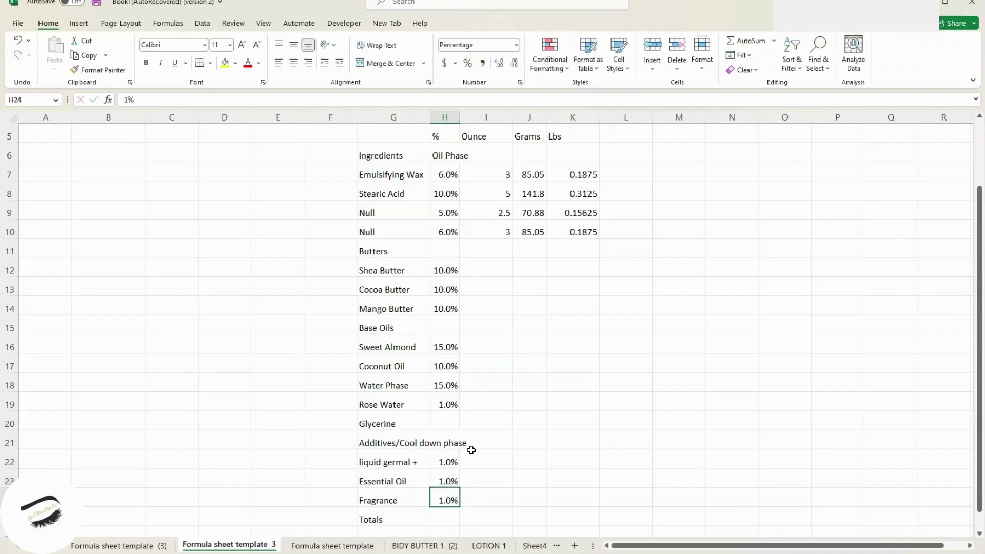
Step: Set Glycerine to 1%, re-enter Rose Water's 15% and clear the Water Phase header percentage
click(459, 424)
text(1)
key(Up)
text(15)
key(Up)
text(0)
key(ctrl+Return)
key(Delete)
key(Up)
key(Up)
key(Up)
key(Right)
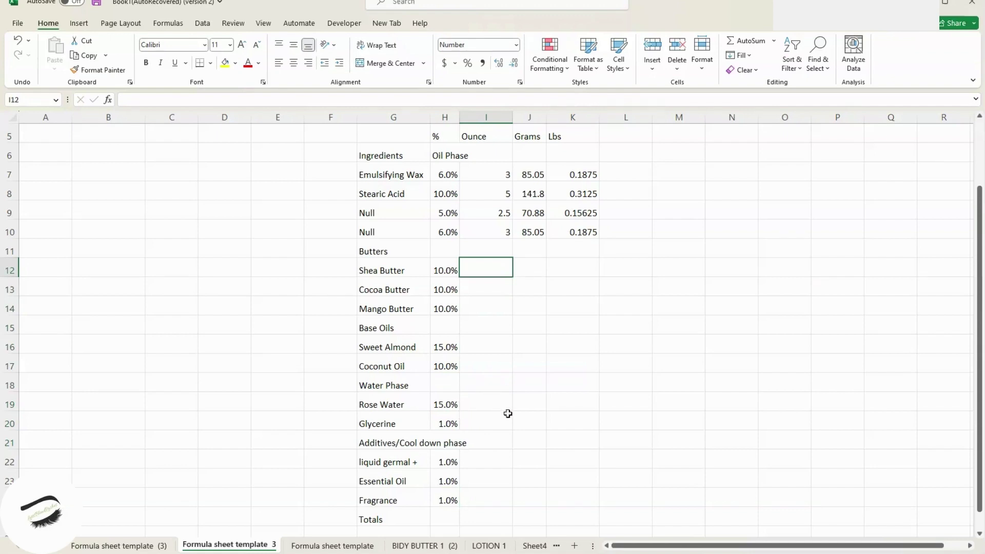
Step: Copy the Oil Phase ounce formulas from I7:I10
click(496, 191)
click(506, 176)
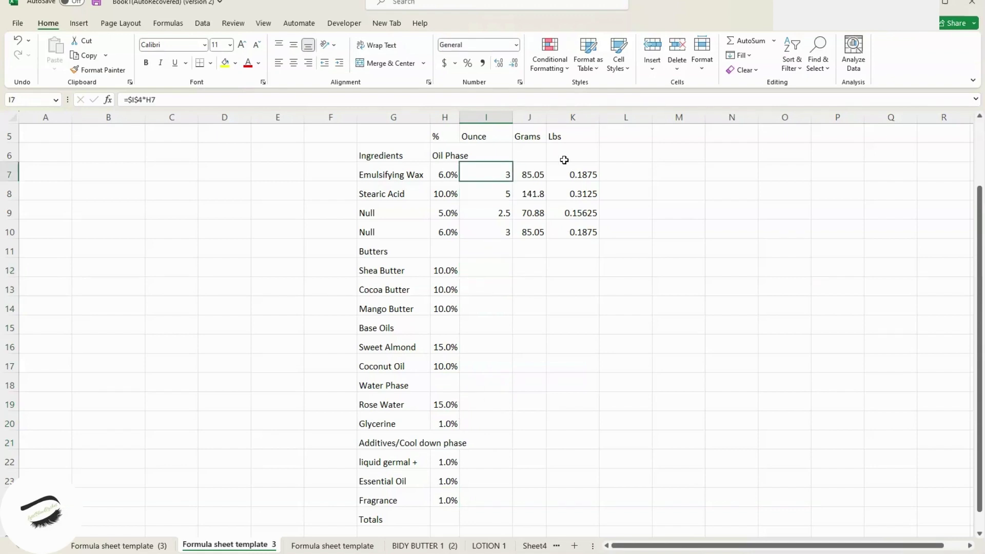
scroll(596, 146, up, 1)
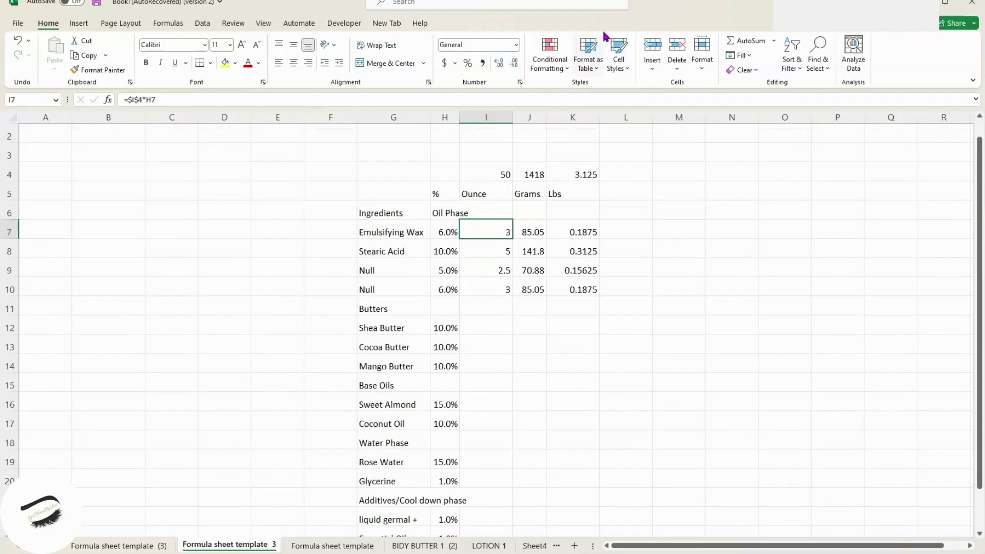
ctrl+click(496, 247)
drag(498, 264, 498, 288)
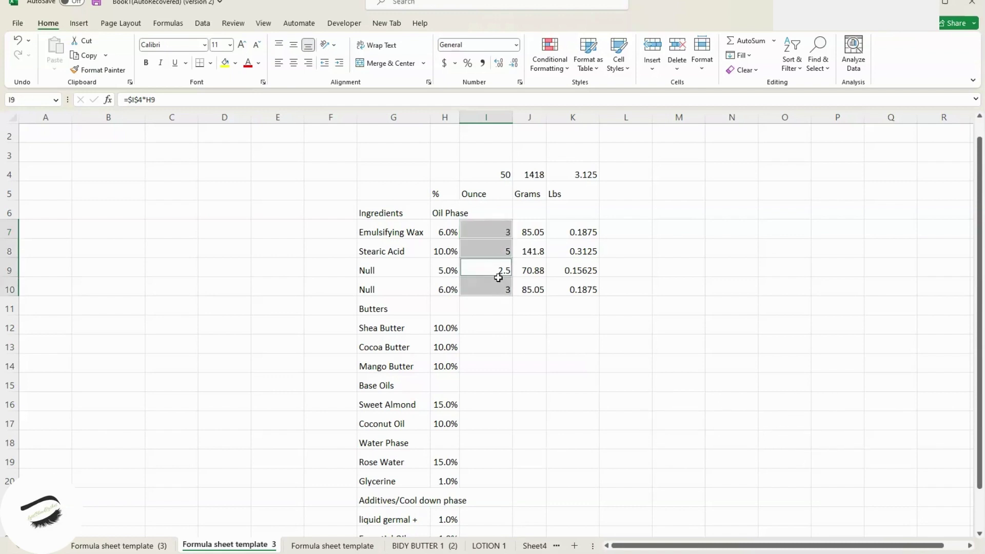
right_click(499, 249)
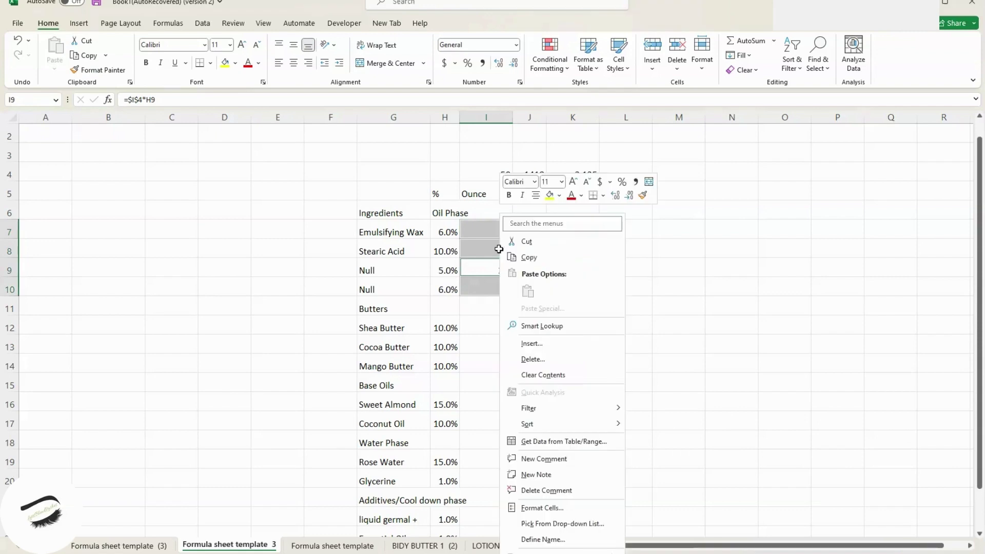
click(537, 261)
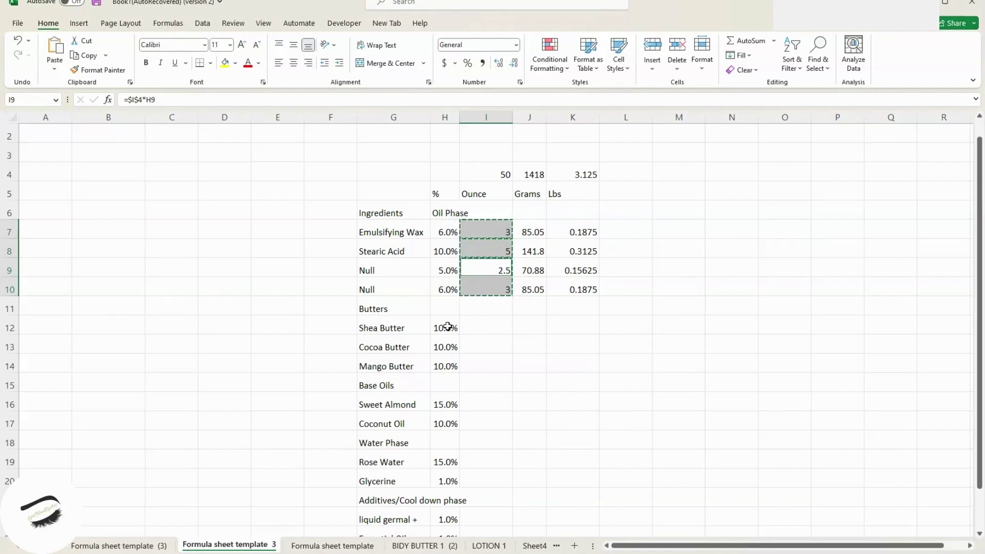
Step: Paste them as formulas into the Butters rows from I12, verifying =$I$4*H12
click(7, 309)
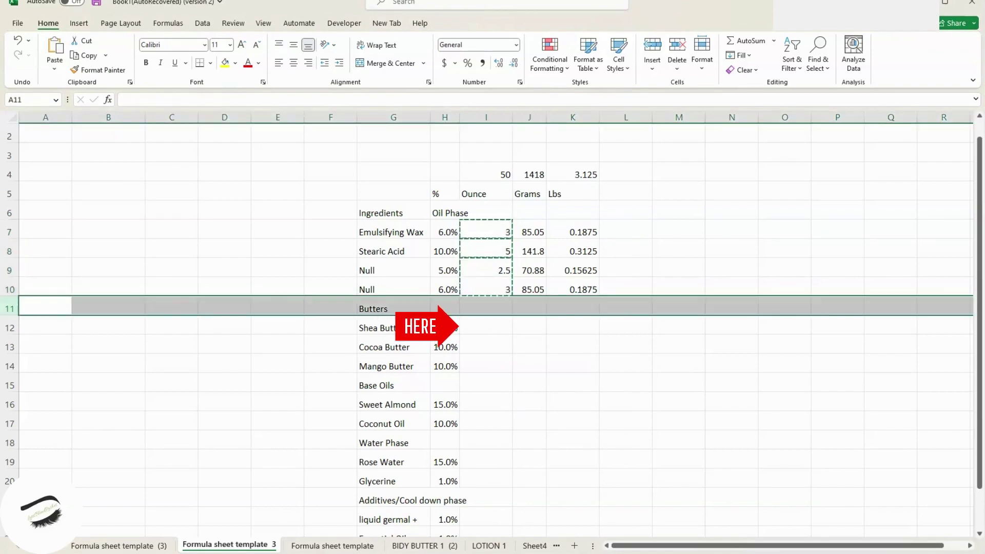
click(476, 328)
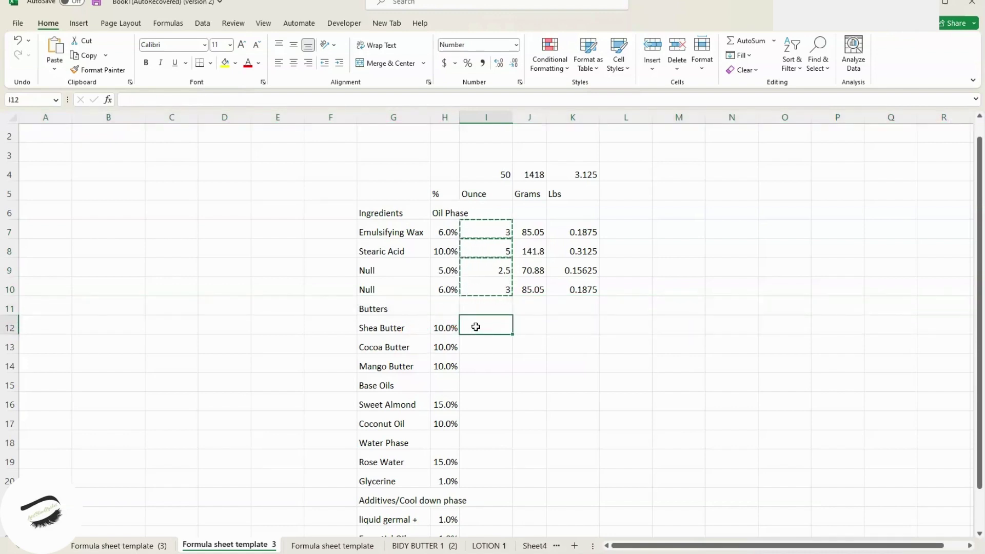
right_click(476, 328)
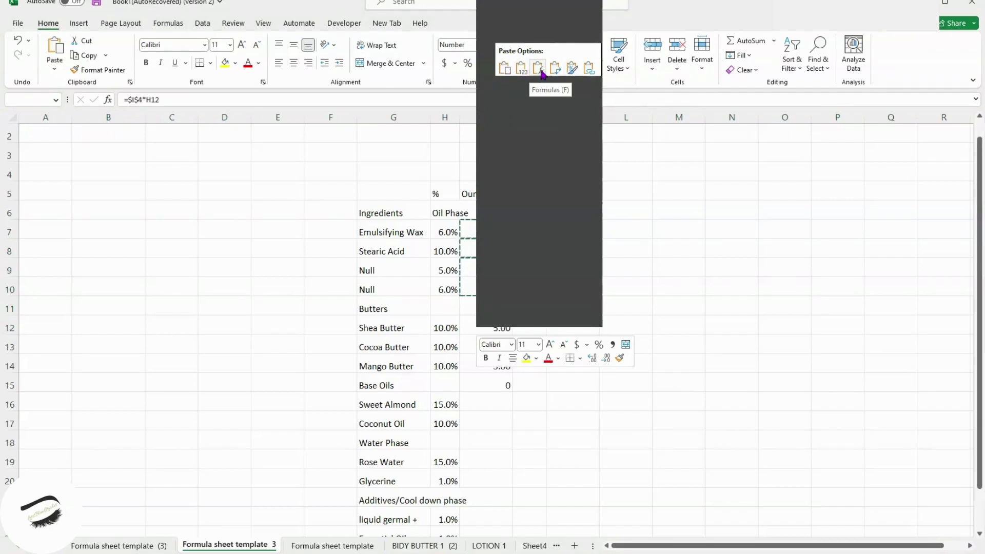
click(541, 74)
click(494, 347)
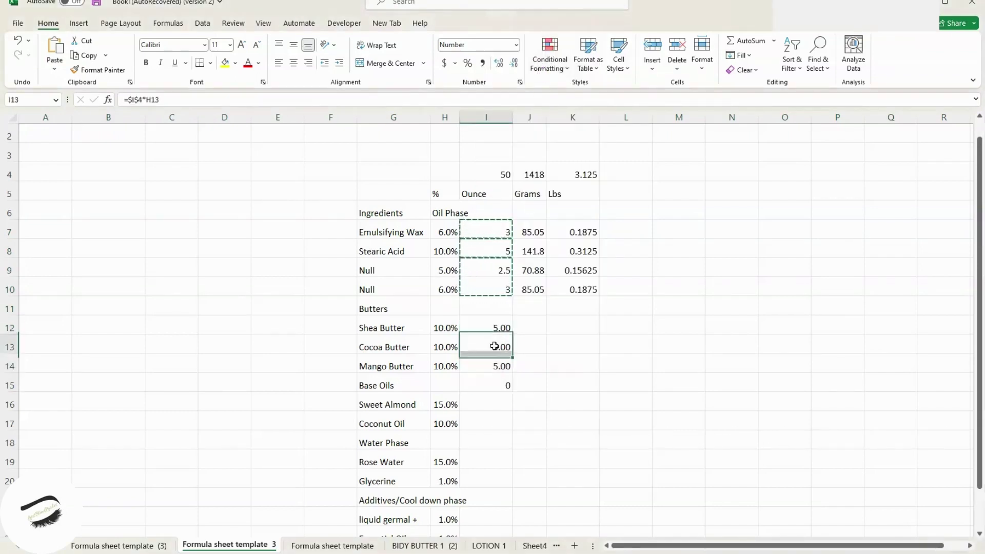
double_click(497, 327)
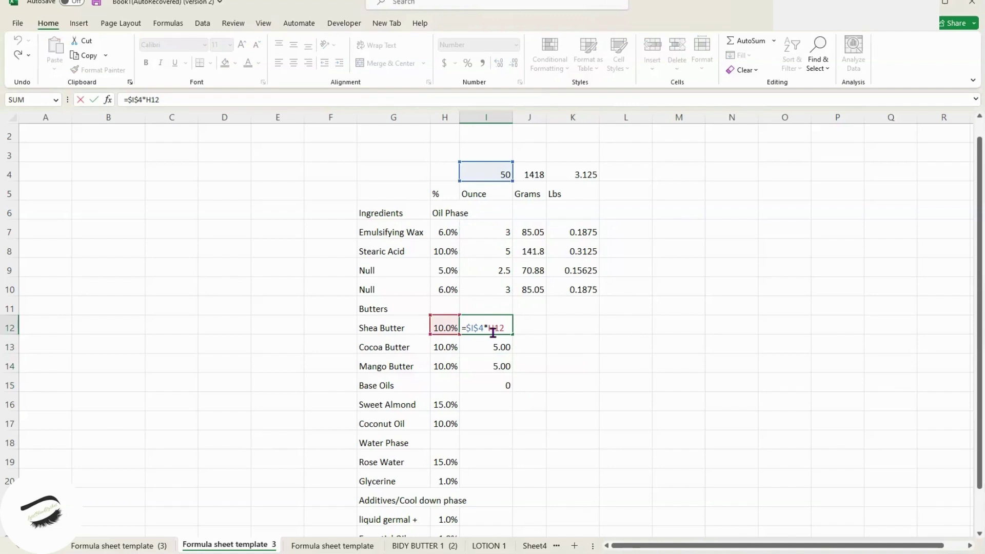
Step: Confirm I12's formula and review the Butters ounce, grams and lbs cells
key(Return)
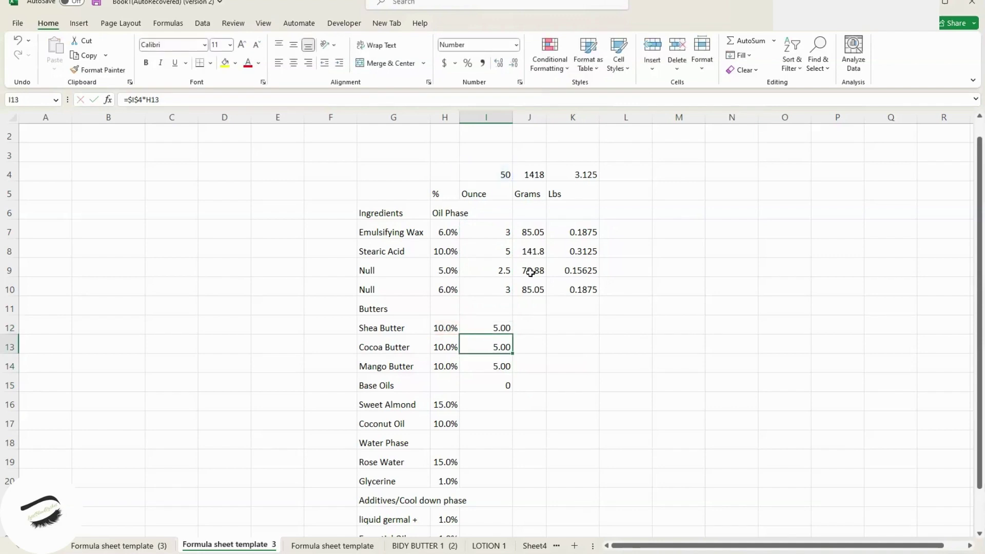
click(506, 292)
key(Up)
key(Up)
key(Up)
key(Down)
key(Down)
key(Down)
key(Down)
key(Down)
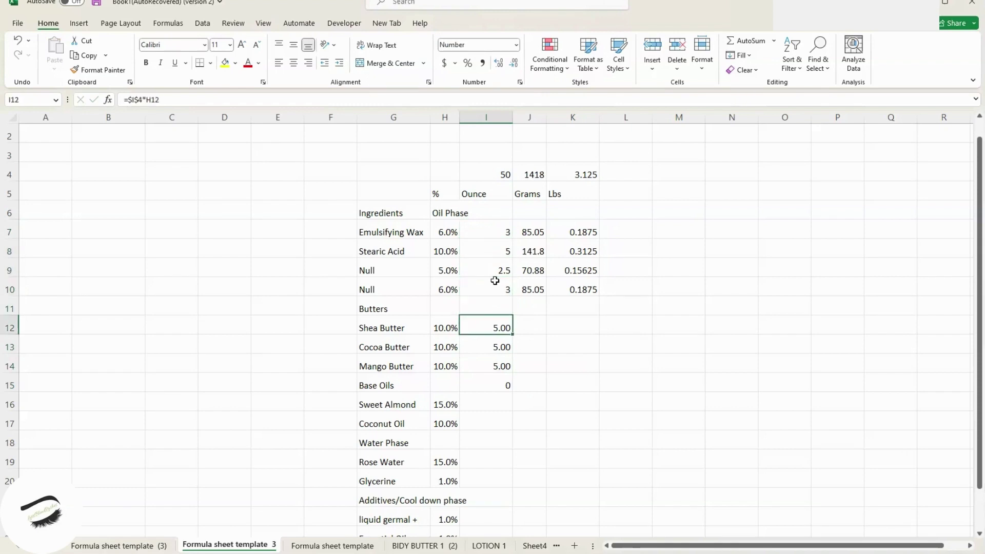
click(548, 329)
click(503, 324)
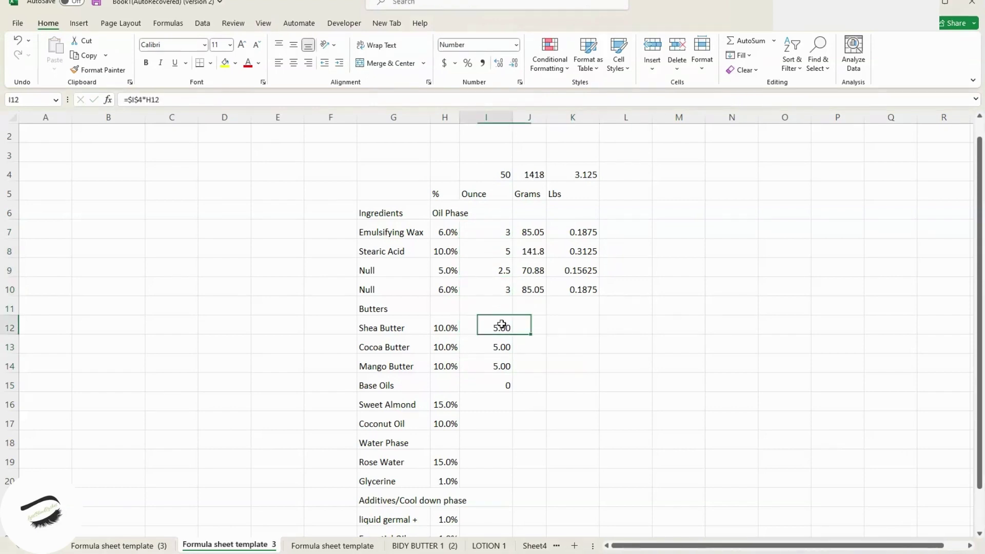
click(538, 332)
Step: Copy the Oil Phase gram formulas into the Butters rows starting at J12
click(535, 235)
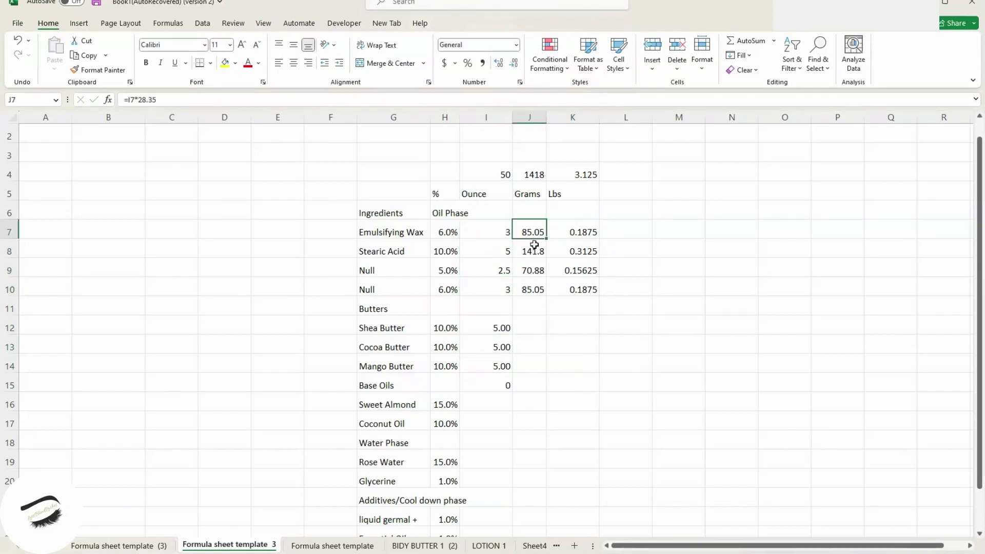
shift+click(533, 290)
key(ctrl+c)
click(534, 327)
key(ctrl+v)
Step: Paste the K7:K9 pound formulas into K12 as formulas, giving each butter 0.31 lbs
click(573, 325)
click(576, 231)
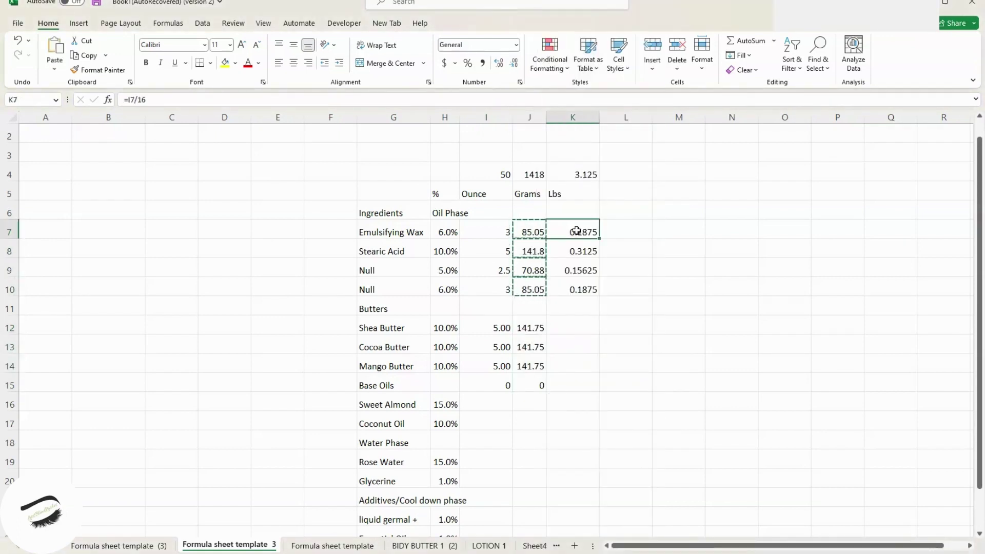
drag(576, 231, 580, 271)
right_click(580, 247)
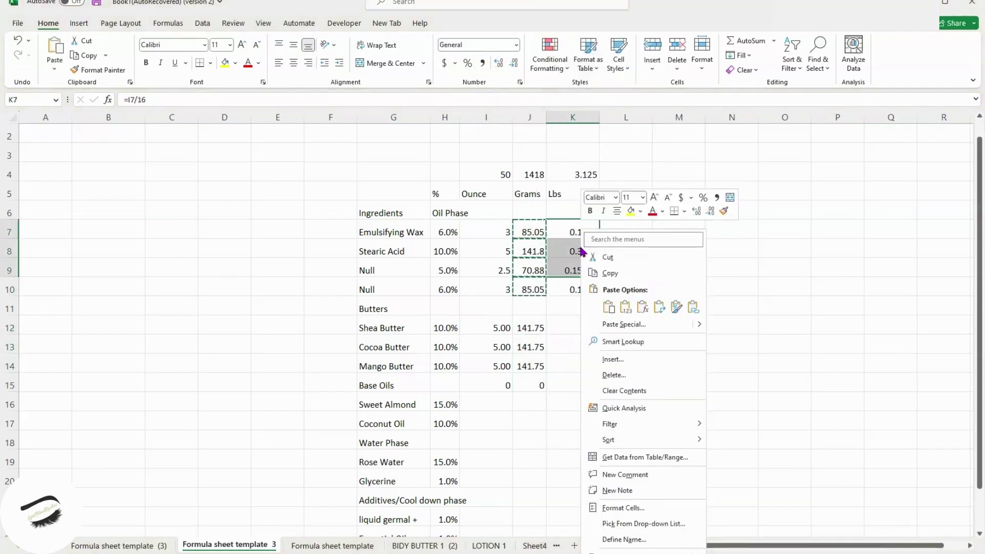
click(610, 273)
click(563, 329)
right_click(566, 330)
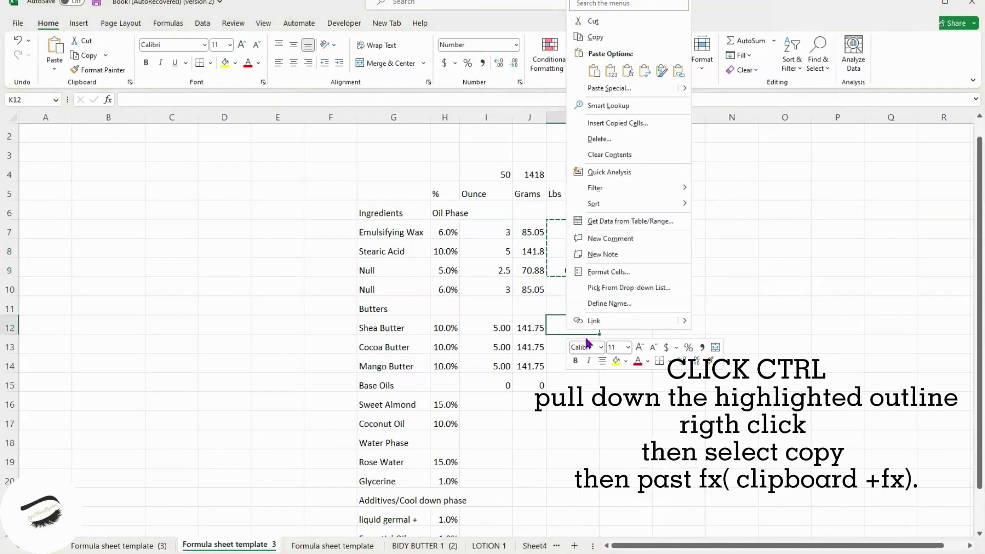
click(628, 71)
click(568, 358)
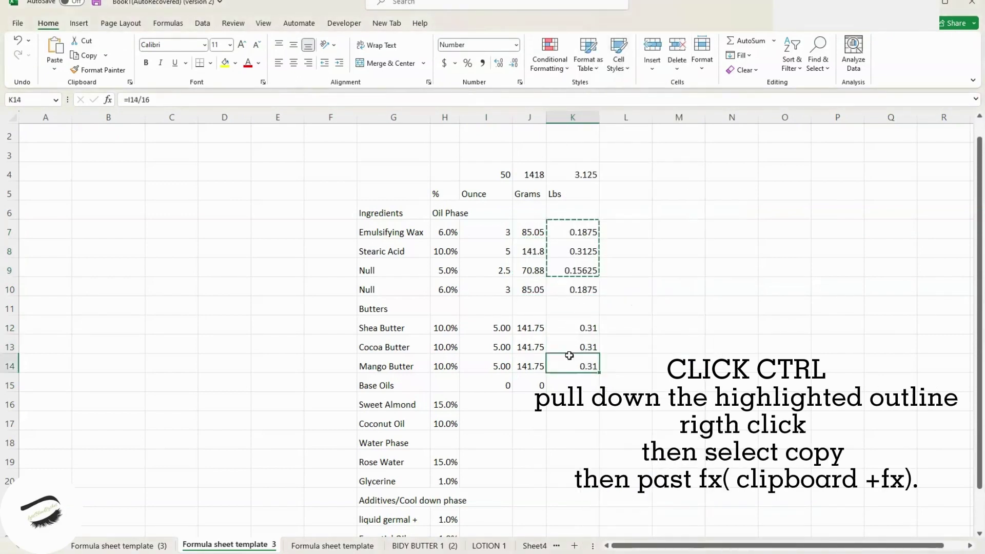
click(501, 366)
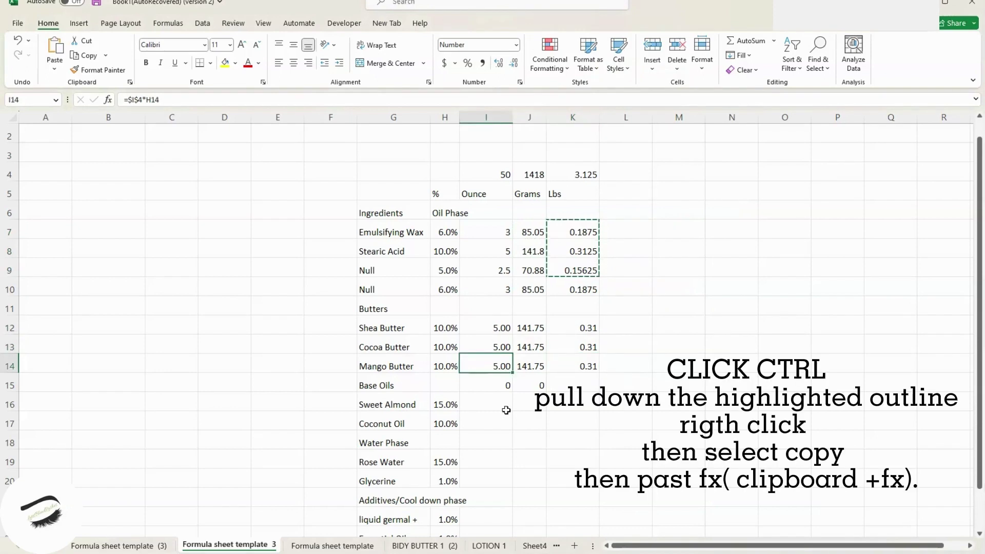
drag(487, 328, 564, 347)
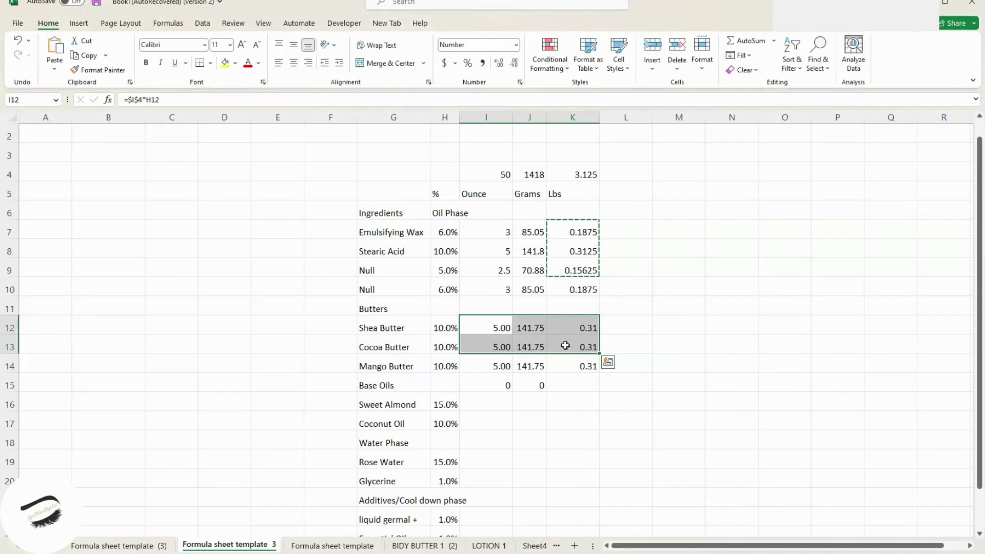
Step: Copy the I12:K13 Butters formulas and paste them into the Sweet Almond and Coconut Oil rows
click(488, 322)
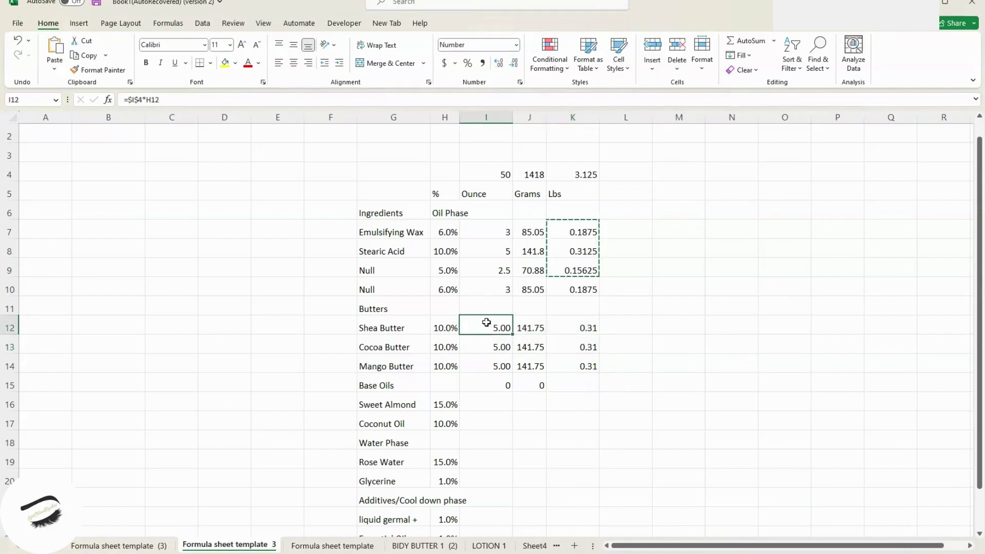
drag(486, 322, 585, 341)
right_click(577, 336)
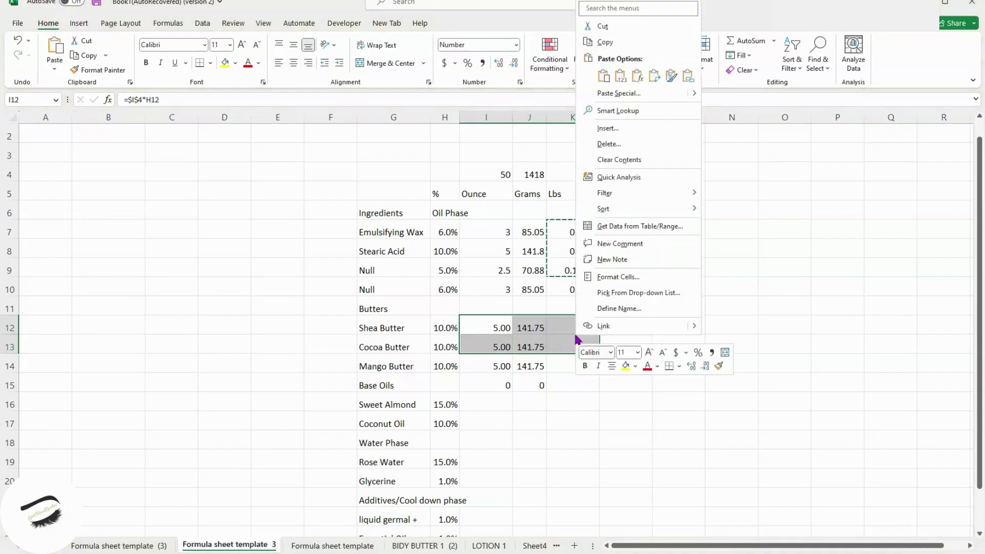
click(605, 42)
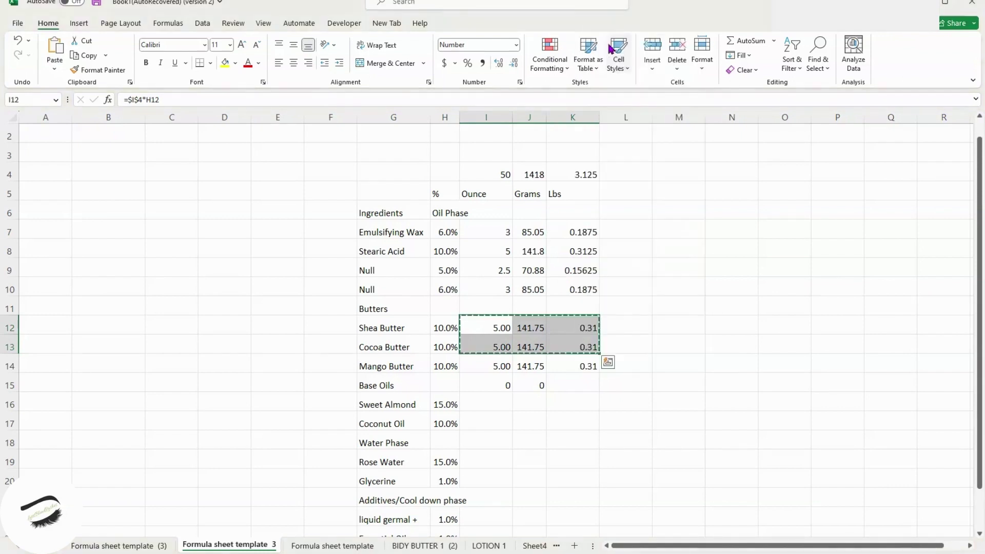
click(488, 404)
right_click(488, 405)
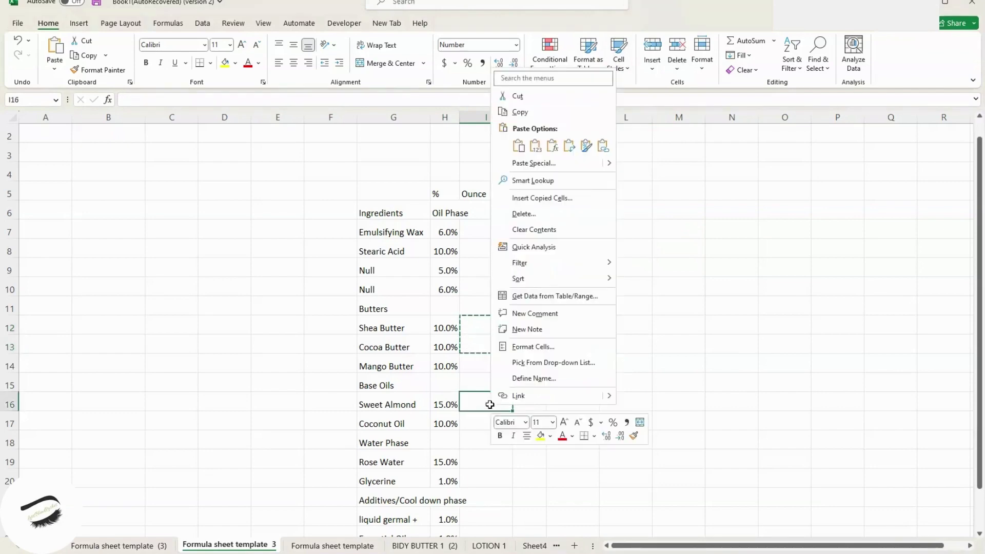
click(553, 146)
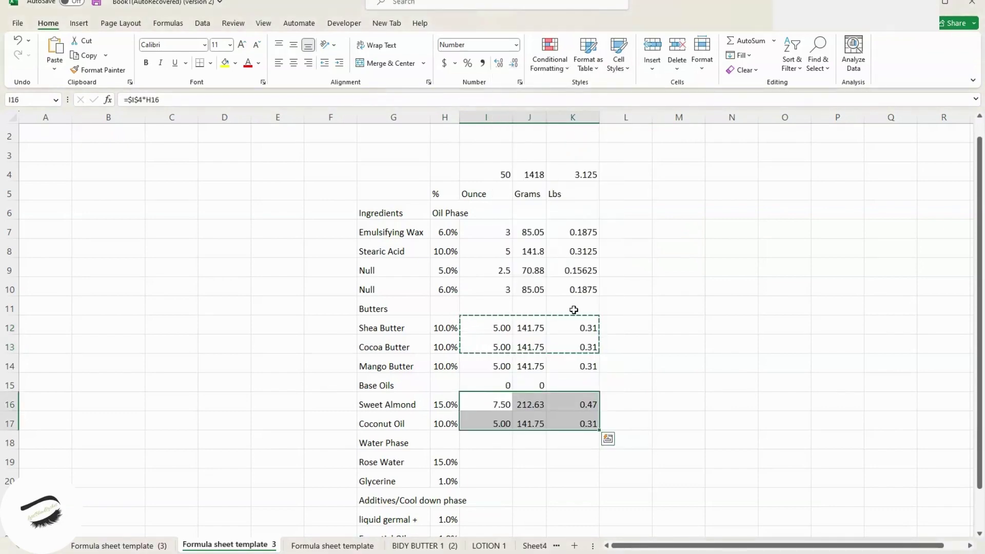
Step: Paste the same formulas at I19 for the Rose Water and Glycerine rows
scroll(574, 311, down, 1)
scroll(574, 310, down, 1)
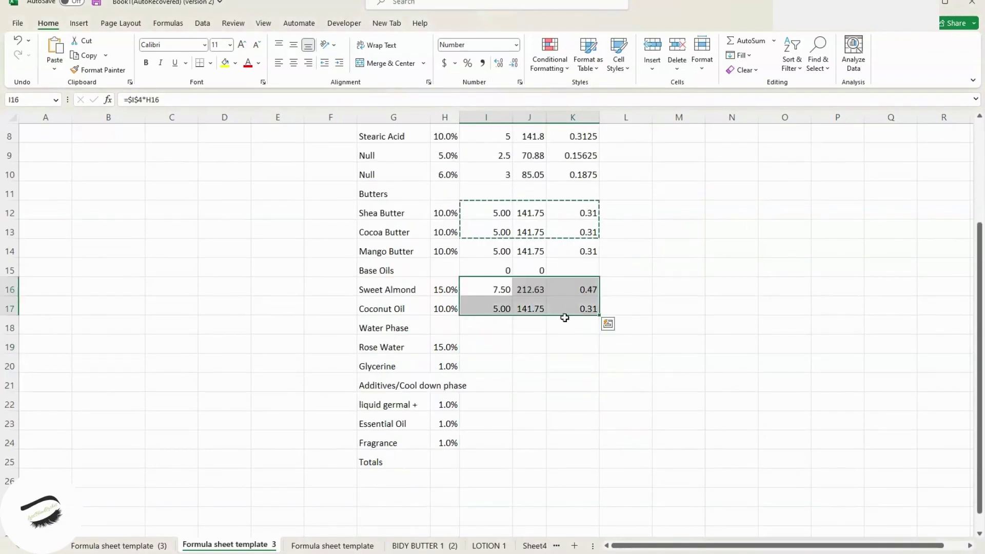
click(485, 349)
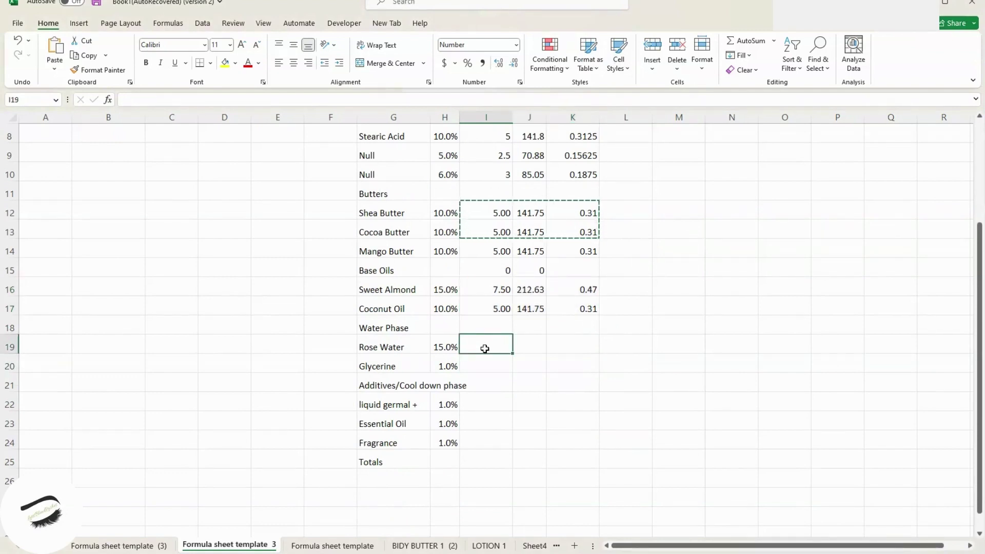
right_click(485, 349)
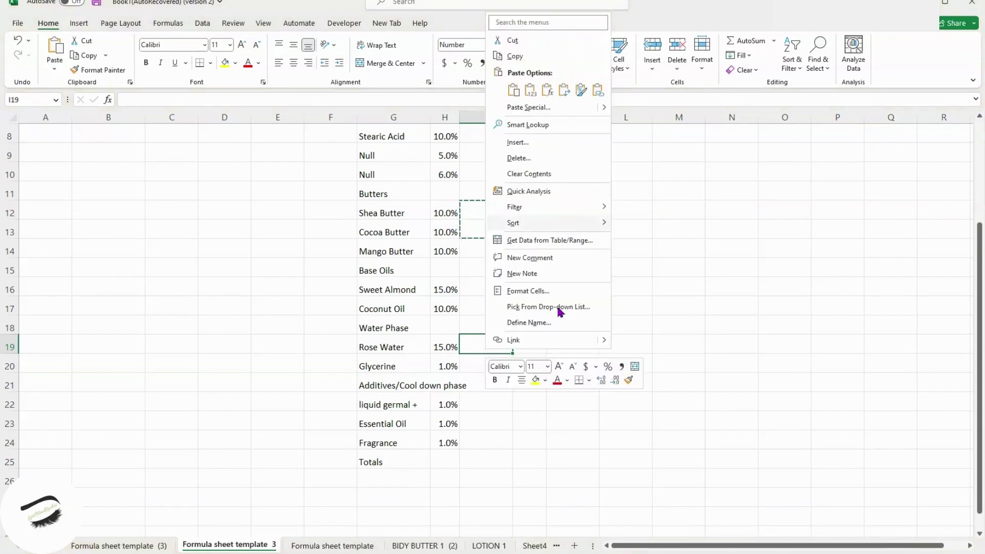
click(548, 92)
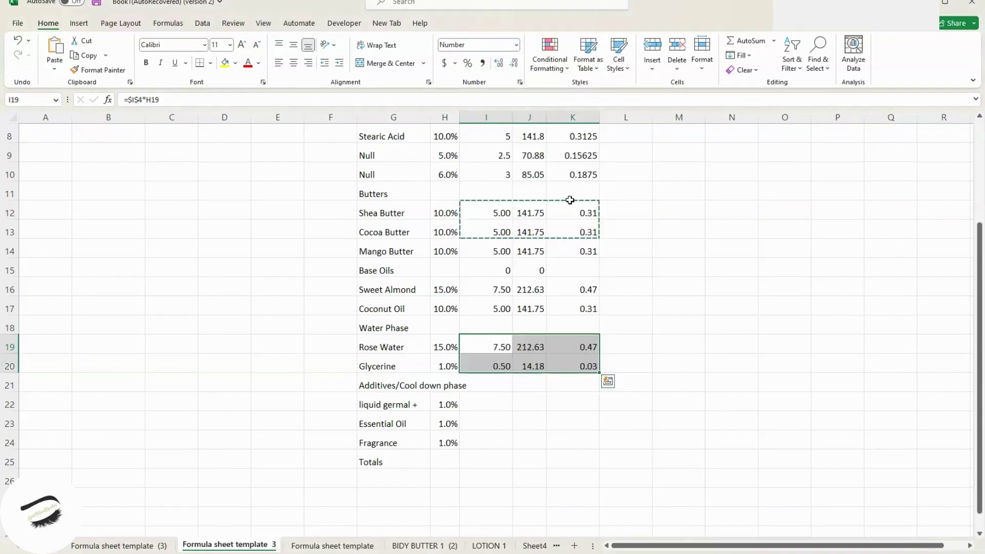
click(492, 409)
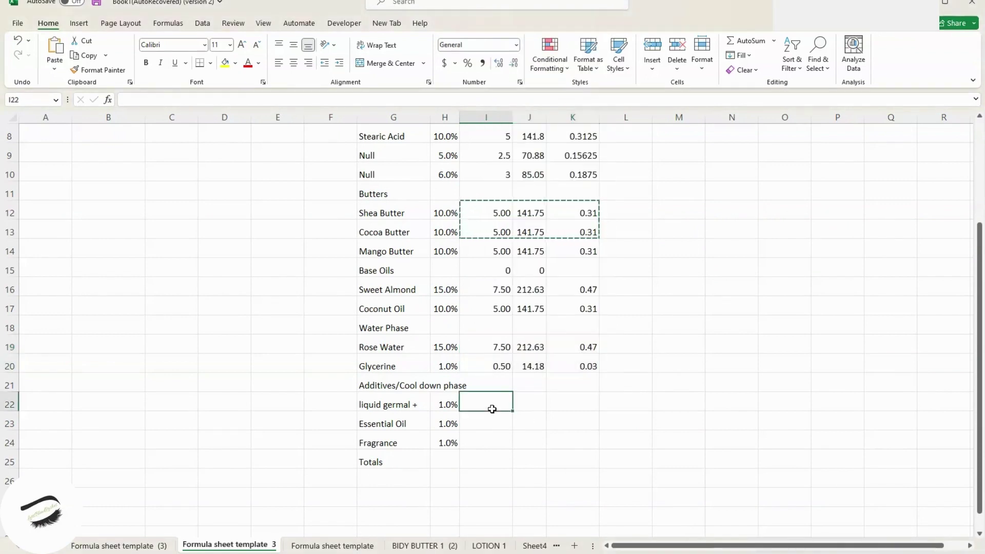
Step: Paste the Oil Phase ounce, grams and lbs formulas into I22:K24 for the three additives
scroll(527, 288, up, 2)
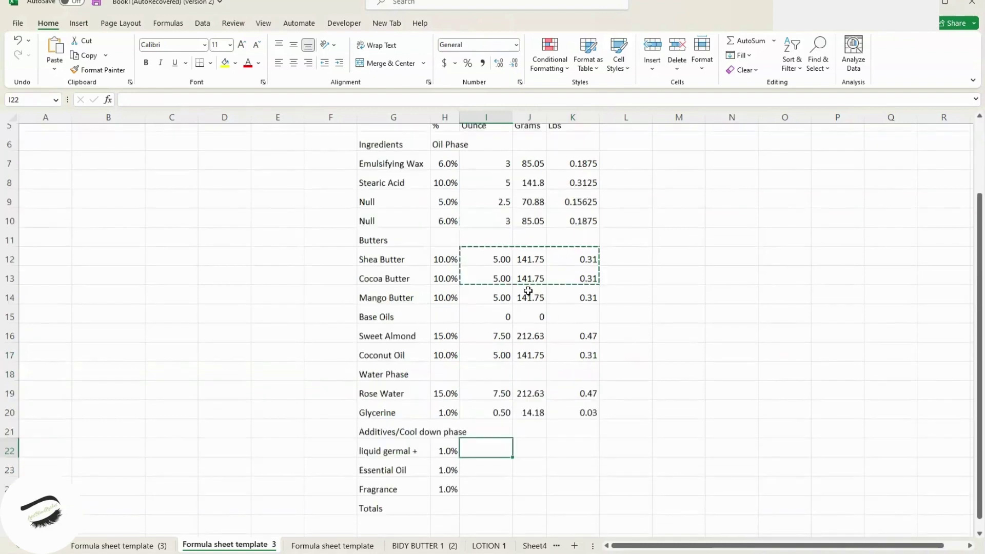
drag(500, 231, 557, 259)
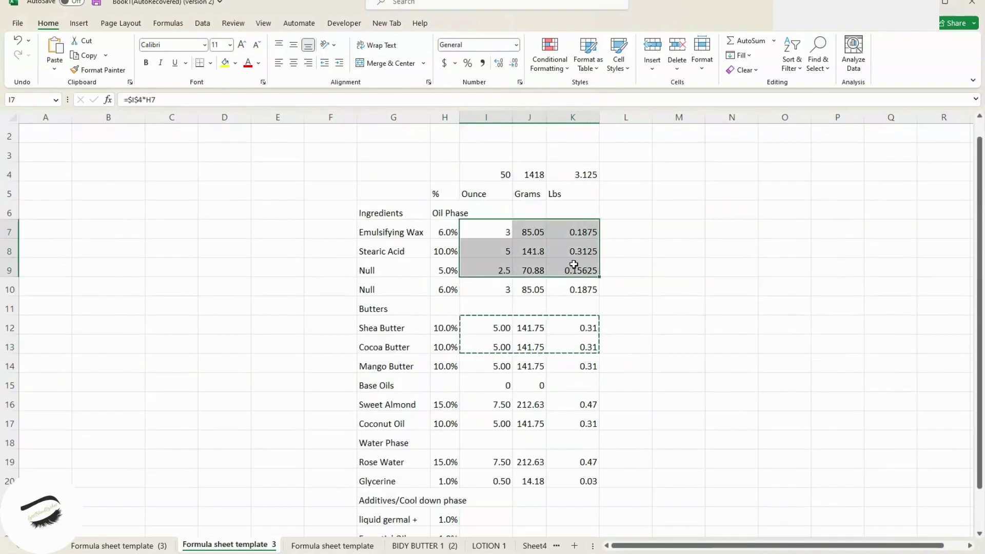
right_click(574, 264)
scroll(528, 396, down, 3)
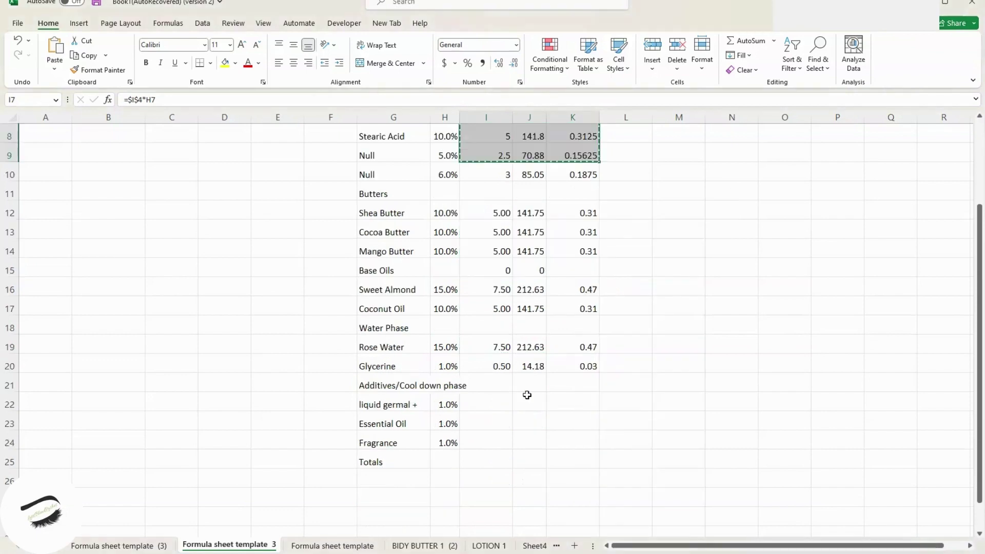
right_click(491, 349)
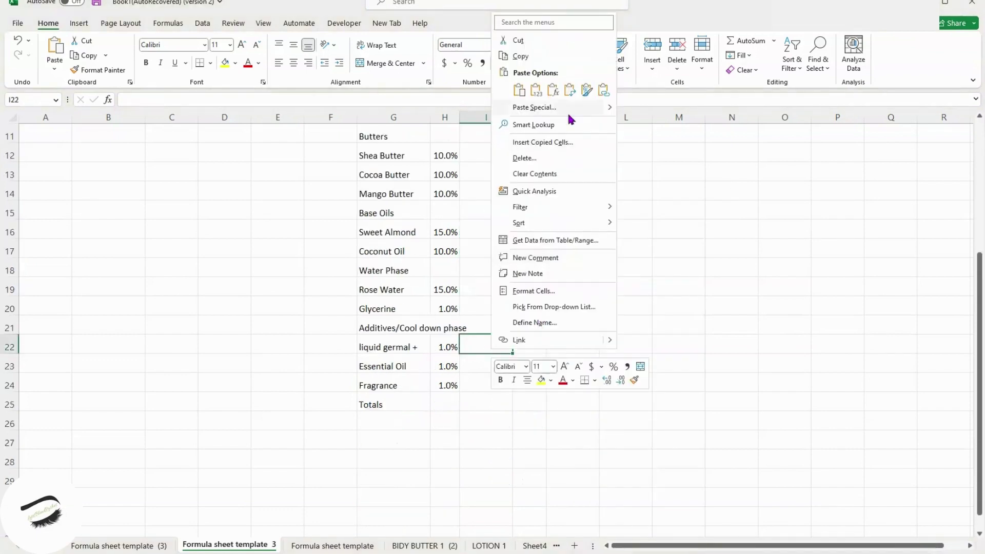
click(553, 90)
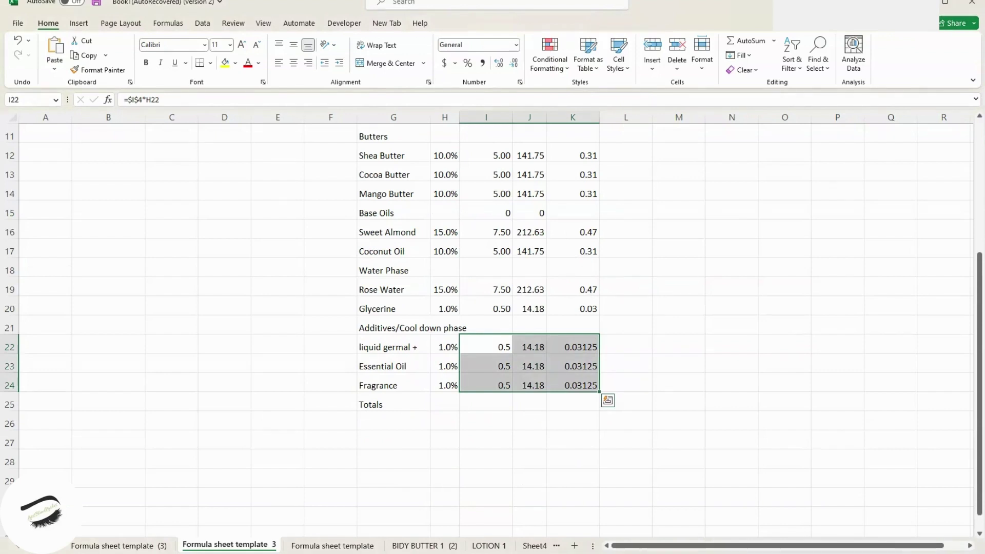
scroll(590, 275, up, 3)
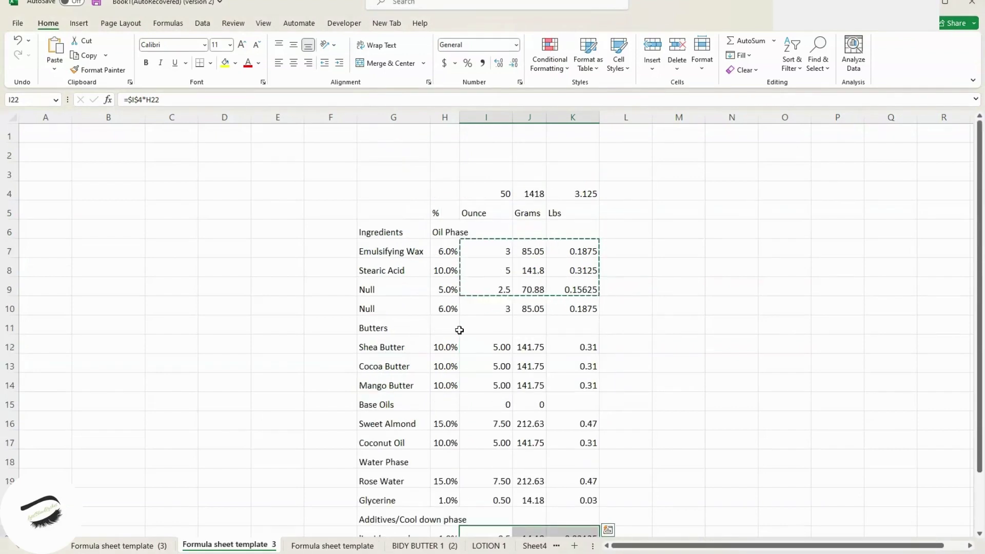
Step: Merge and centre the Butters and Base Oils headings across columns G to K
drag(405, 328, 578, 327)
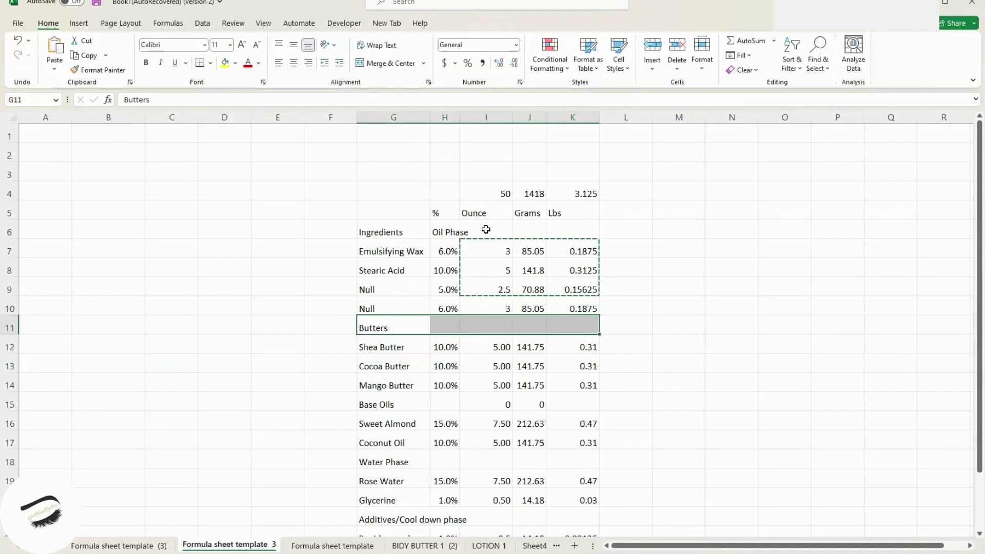
scroll(513, 231, down, 1)
click(400, 270)
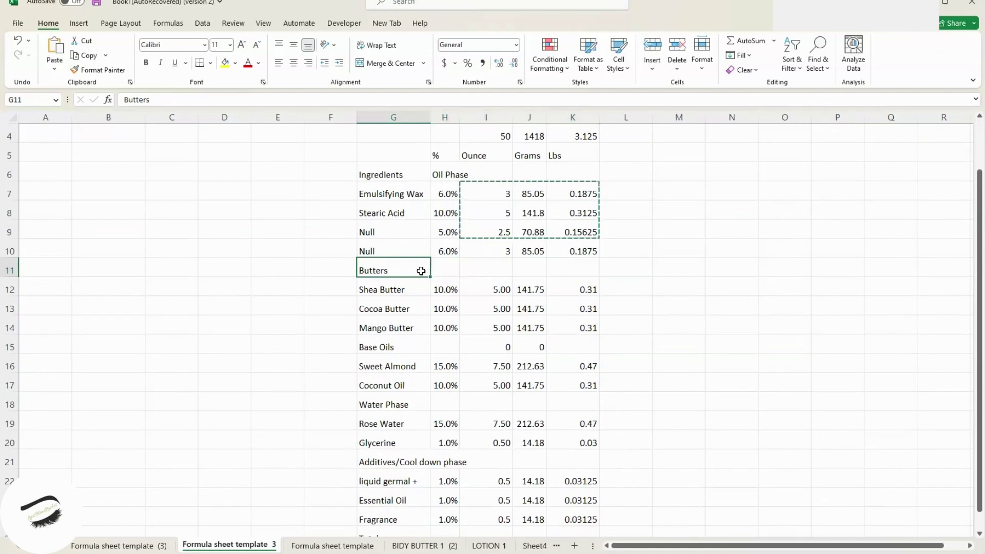
drag(420, 270, 564, 271)
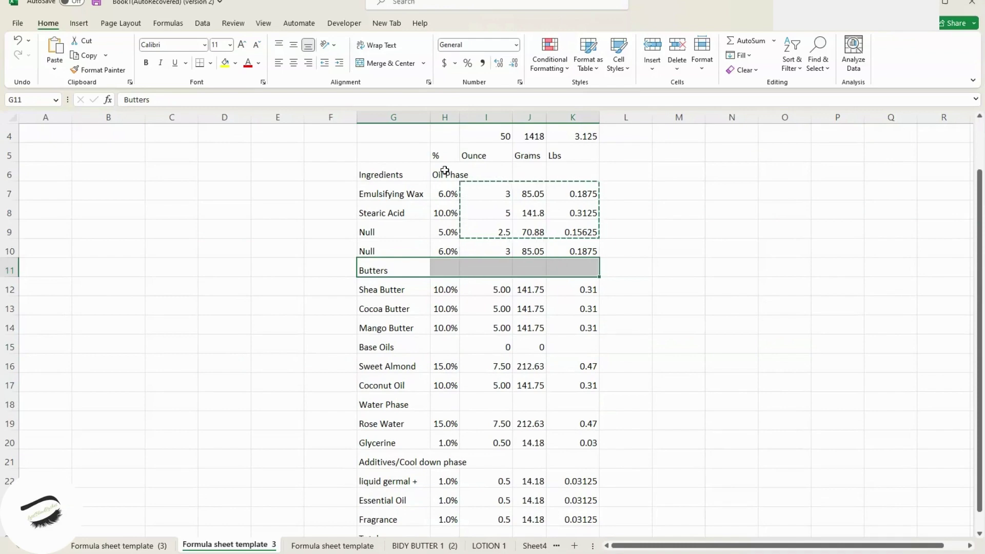
click(402, 63)
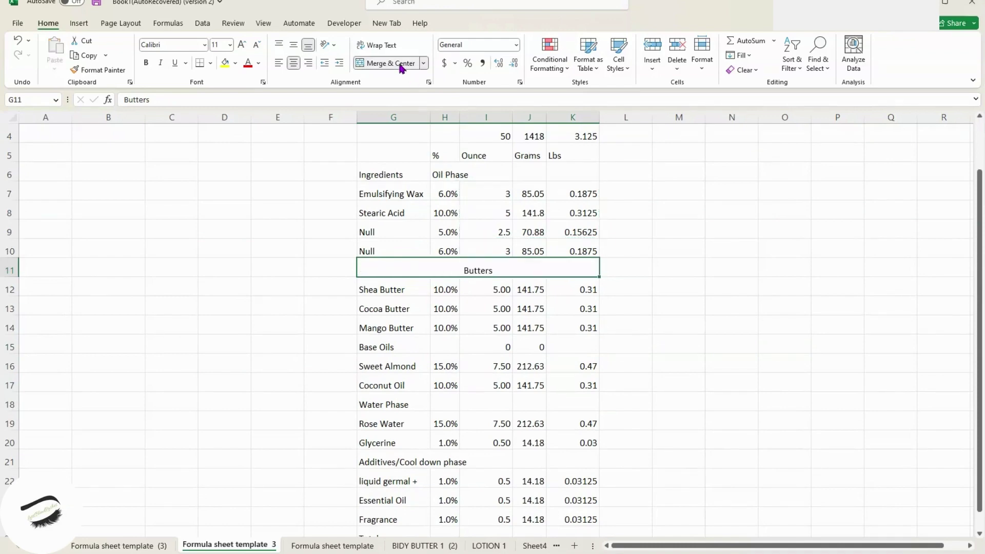
scroll(464, 283, down, 2)
drag(392, 234, 590, 234)
click(410, 65)
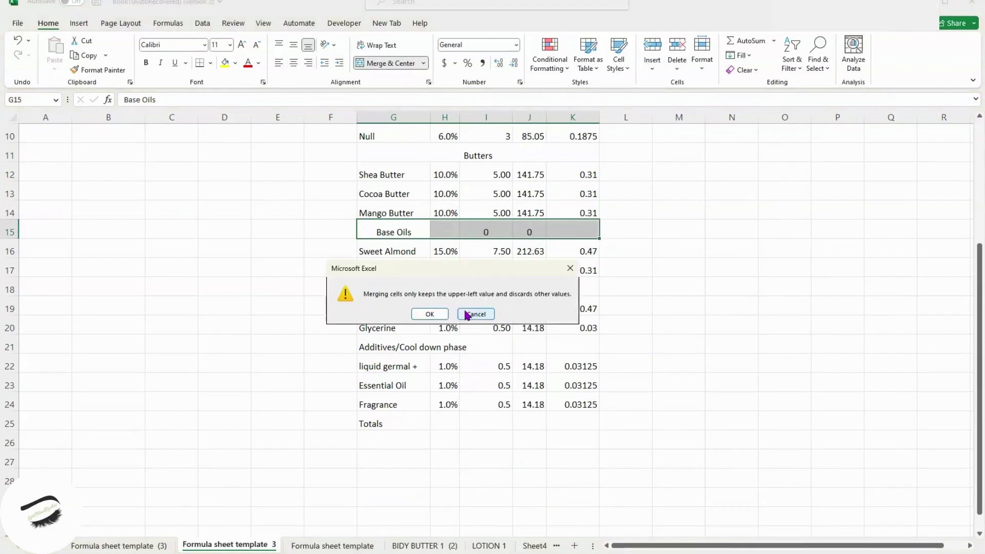
click(430, 315)
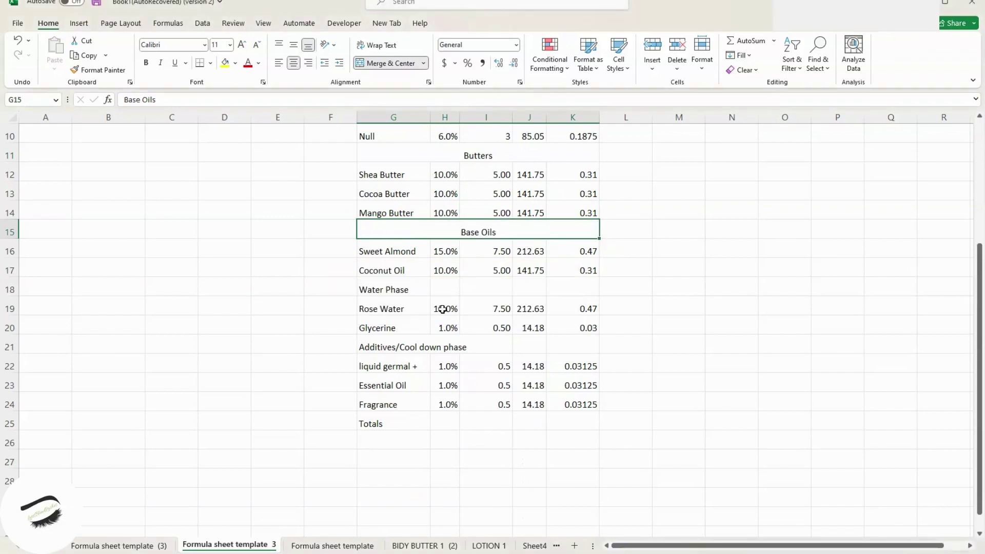
Step: Merge and centre the Water Phase and Additives/Cool down phase headings across the table
drag(415, 290, 583, 288)
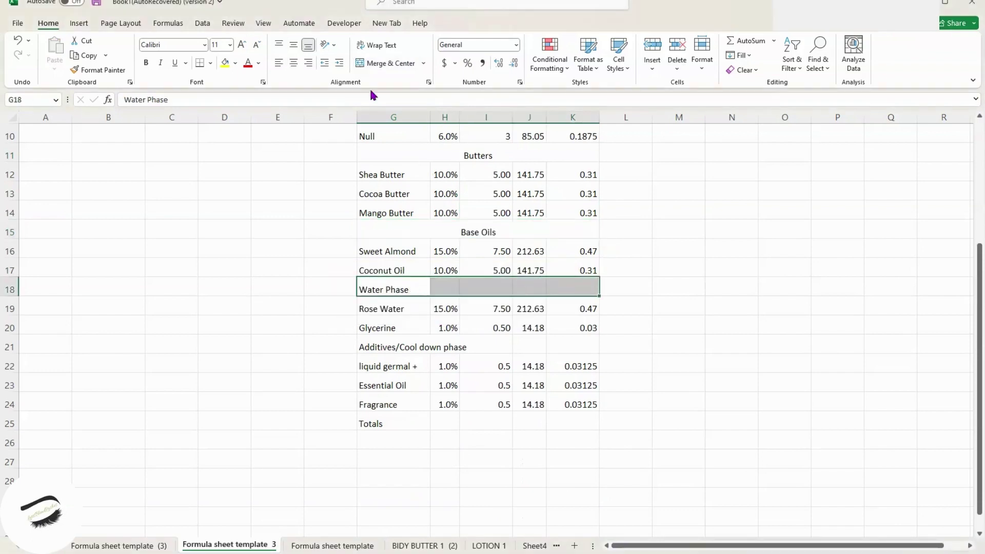
click(390, 62)
drag(395, 344, 565, 340)
click(405, 64)
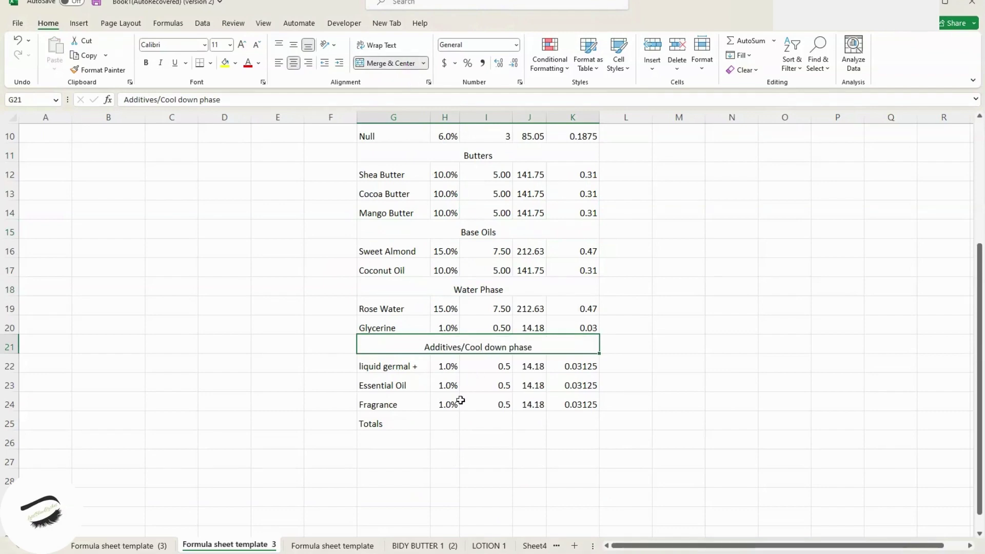
scroll(461, 400, up, 3)
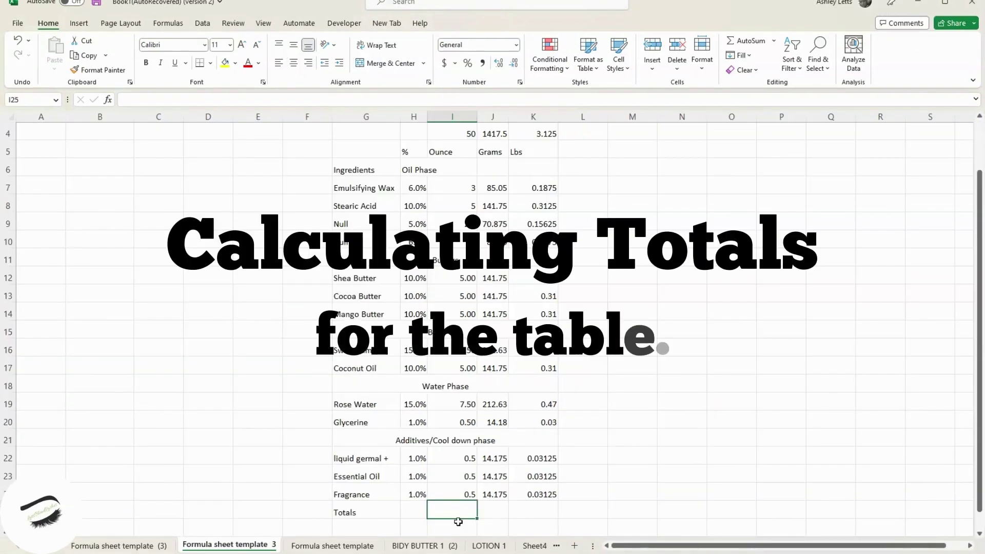
Step: Enter =SUM(H7:H24) in H25 to total the percentage column
click(414, 513)
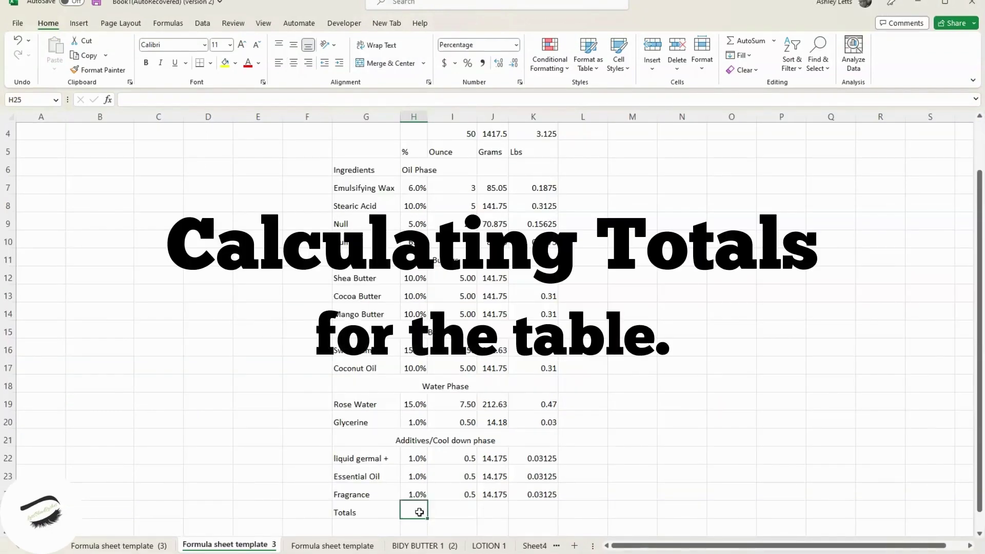
scroll(416, 508, down, 4)
text(=)
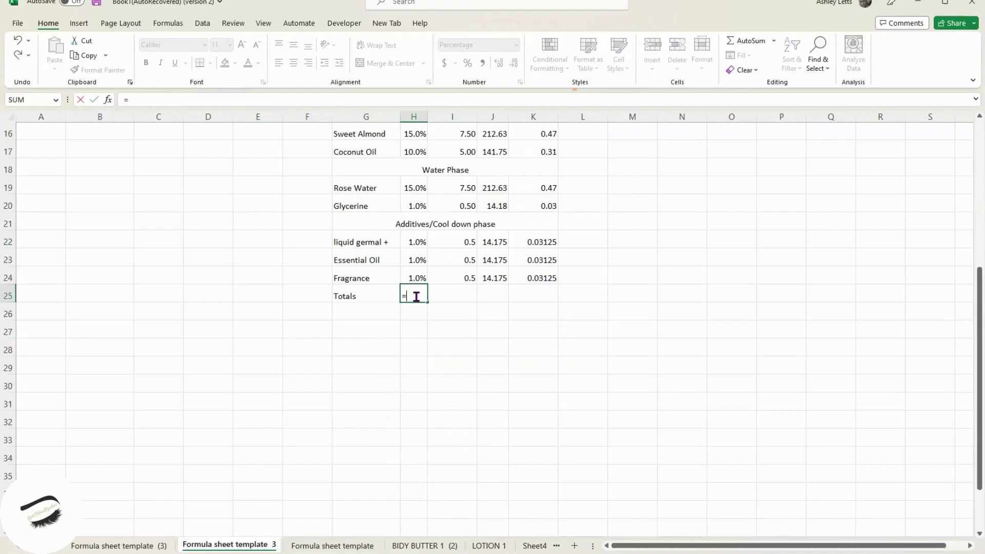
text(sum()
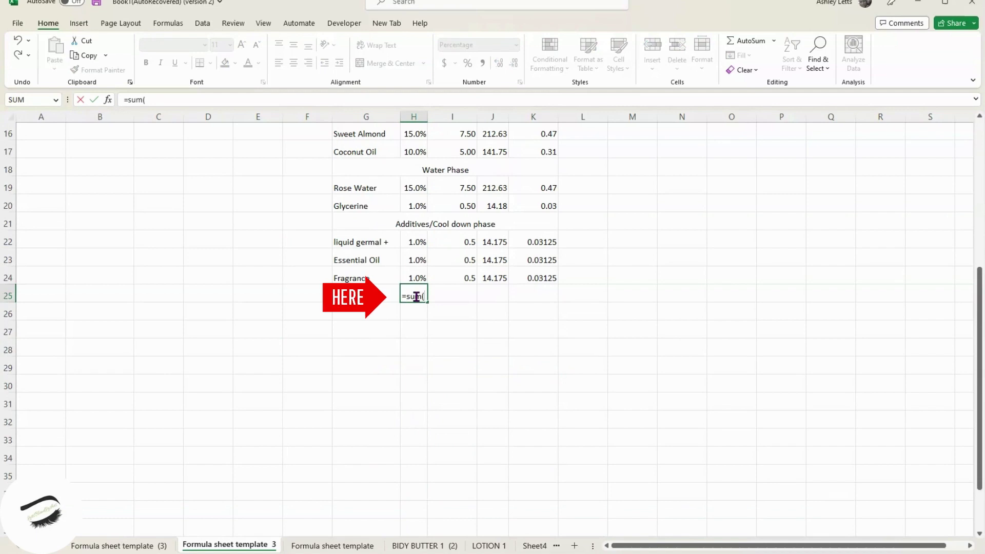
scroll(416, 296, up, 5)
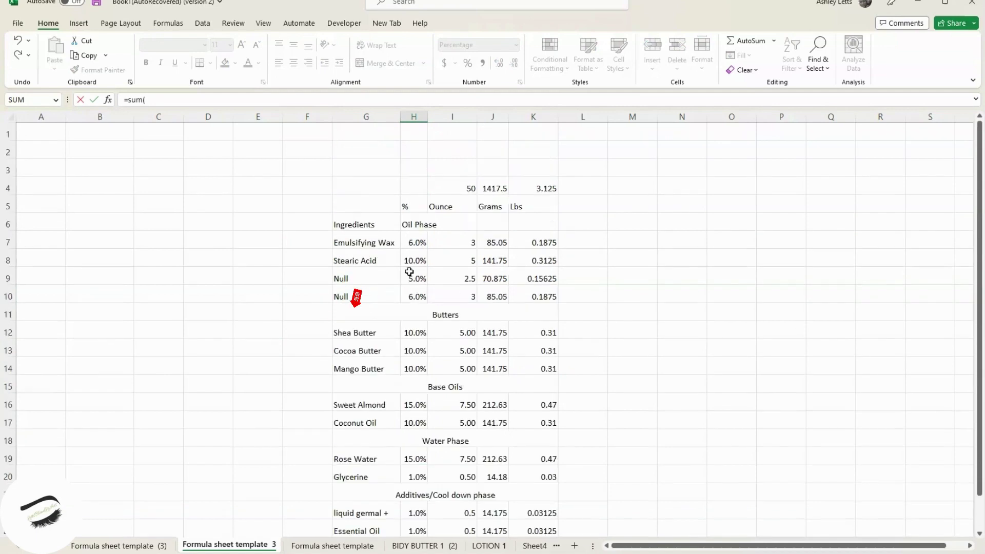
click(414, 241)
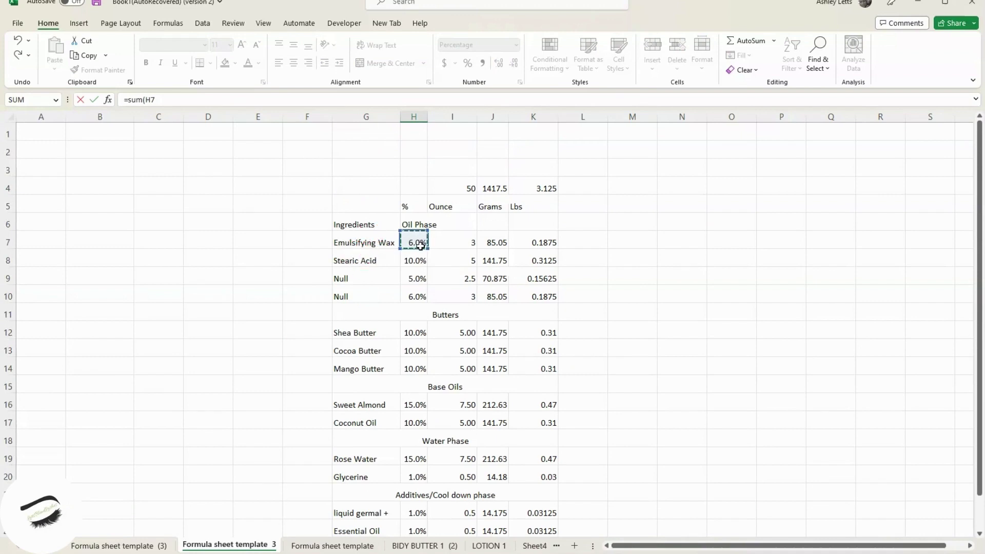
drag(423, 249, 430, 462)
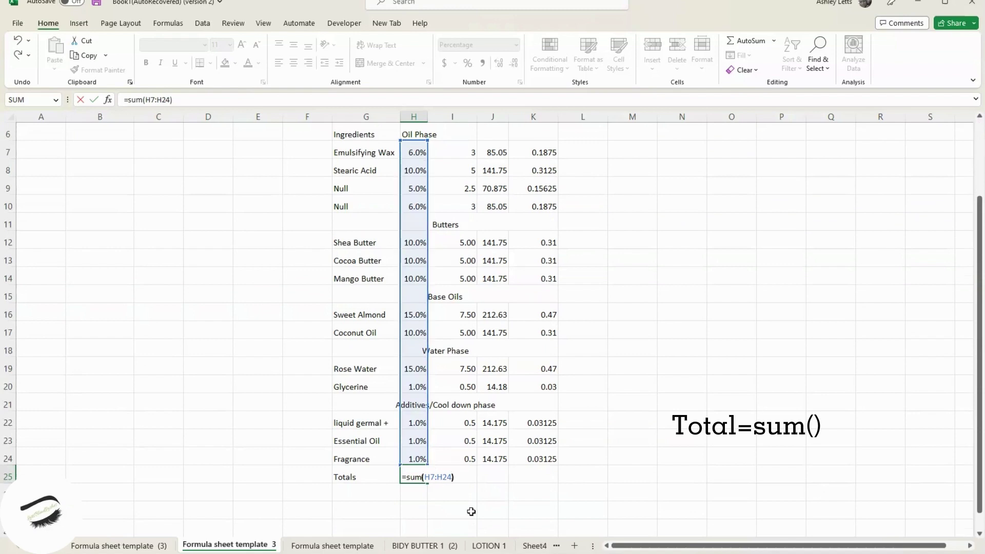
key(Return)
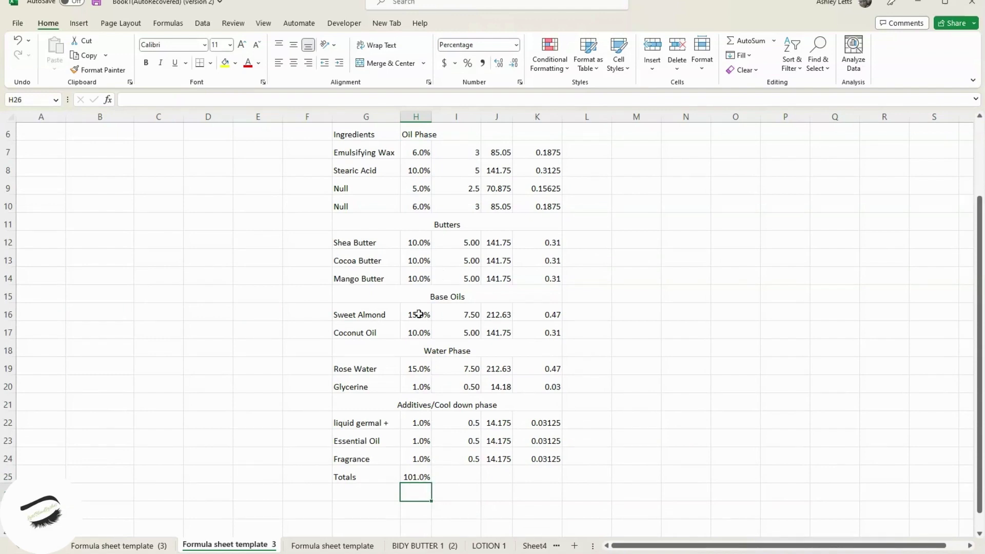
Step: Lower Sweet Almond in H16 from 15% to 14% so the total reads 100.0%
double_click(416, 314)
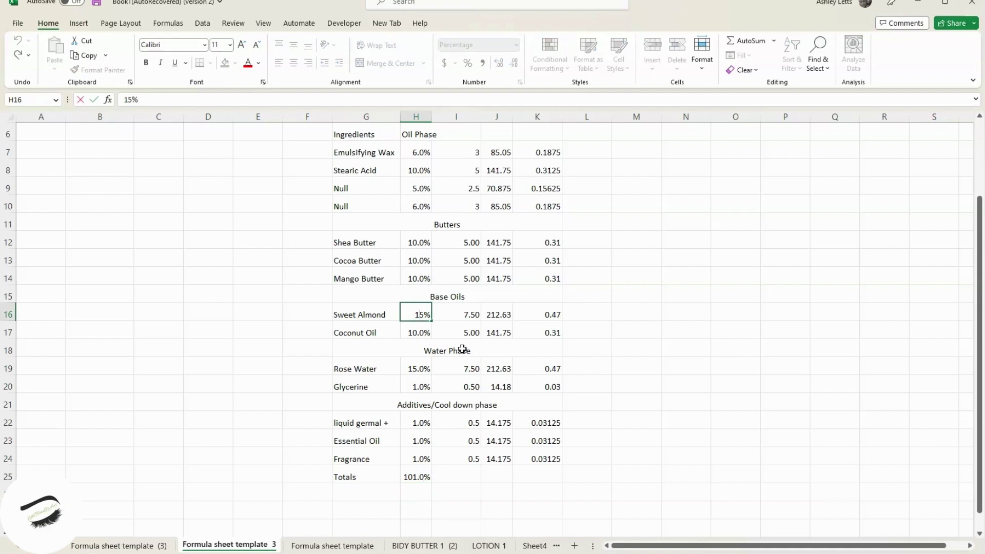
key(Delete)
key(BackSpace)
text(14)
key(Return)
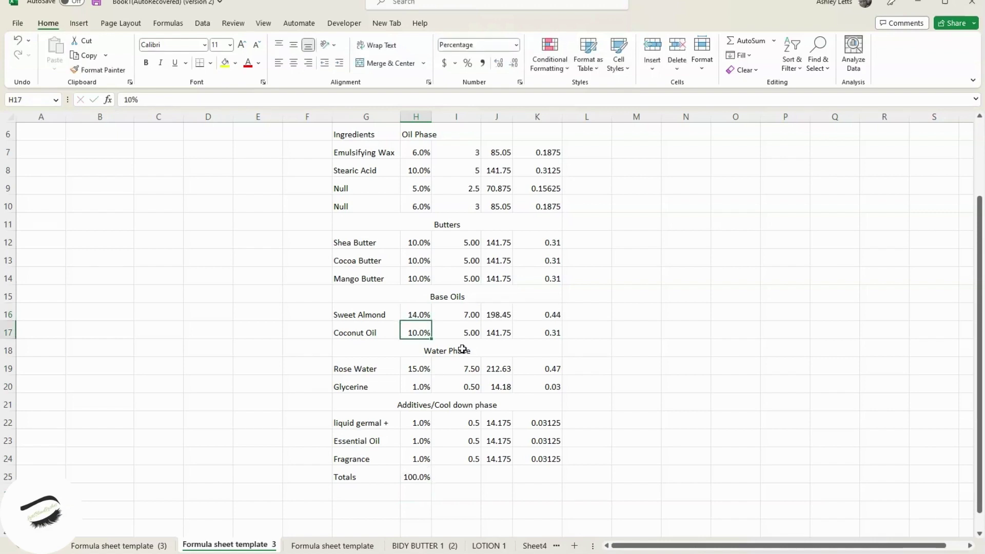
click(453, 476)
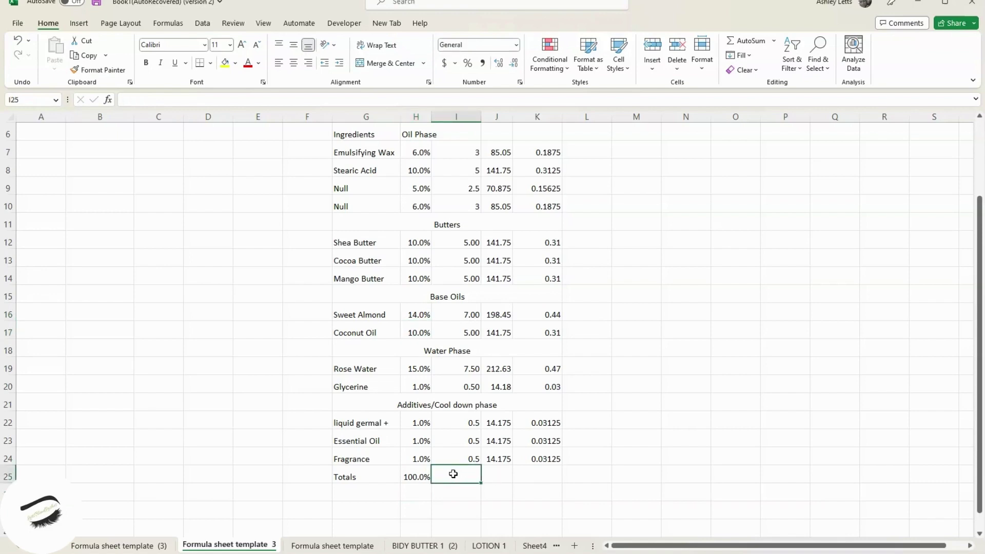
Step: Copy the H25 total formula across to the Ounce, Grams and Lbs cells I25:K25
click(422, 477)
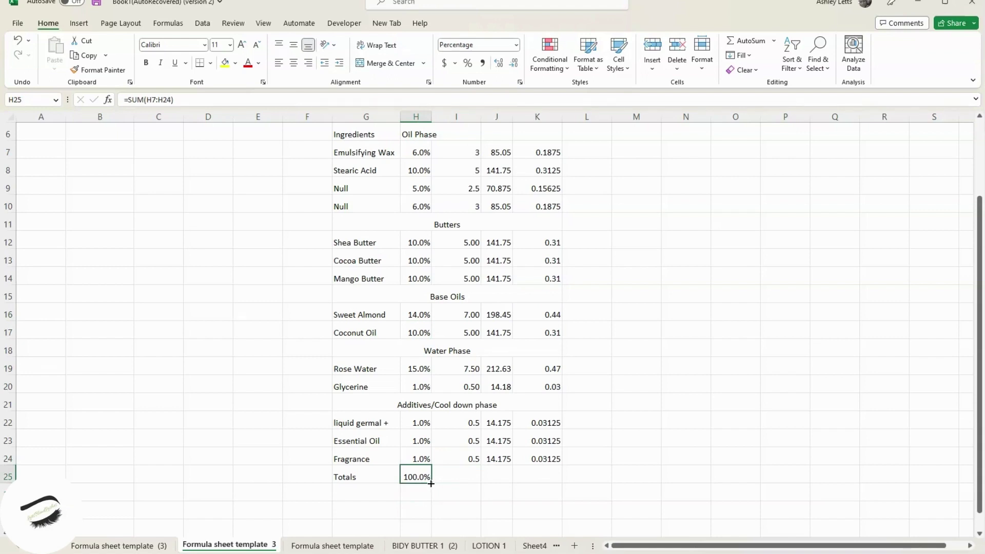
drag(431, 484, 544, 478)
key(Tab)
scroll(544, 478, down, 1)
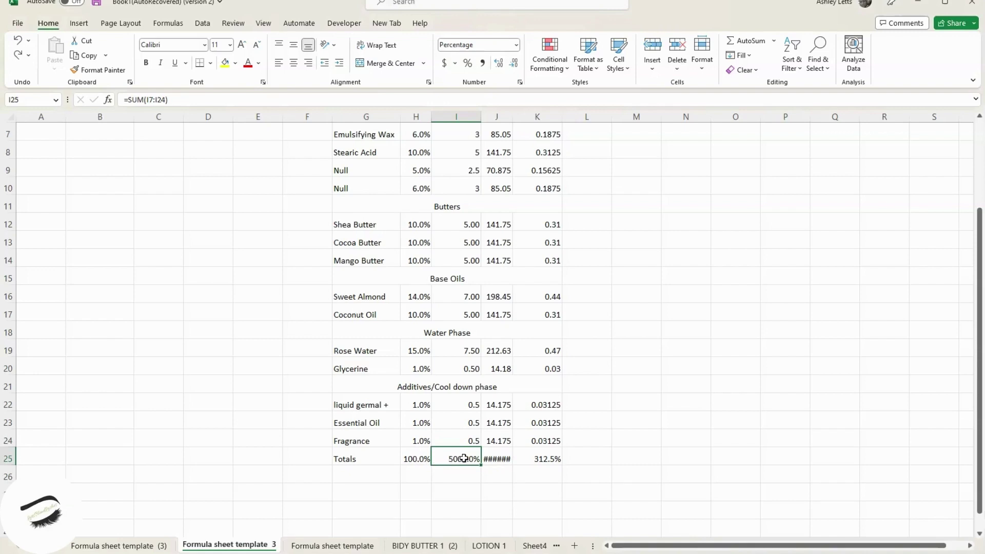
Step: Format I25:K25 as Number, showing 50.00, 1417.50 and 3.13
drag(464, 458, 523, 459)
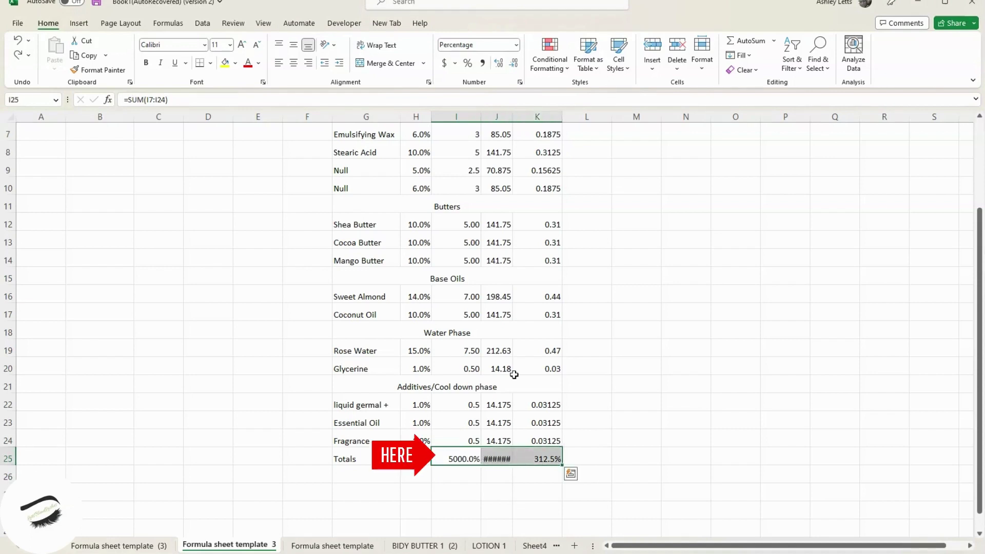
click(516, 46)
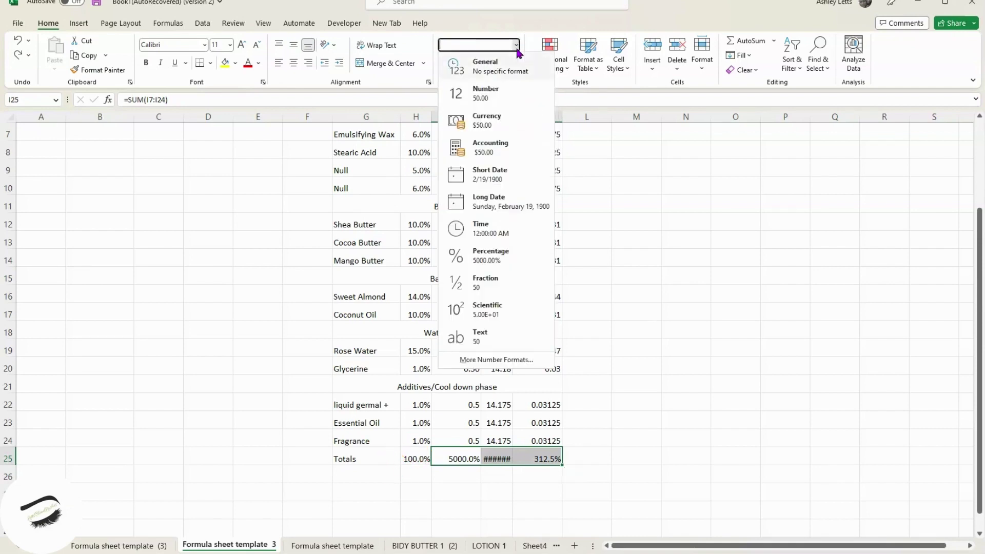
click(499, 102)
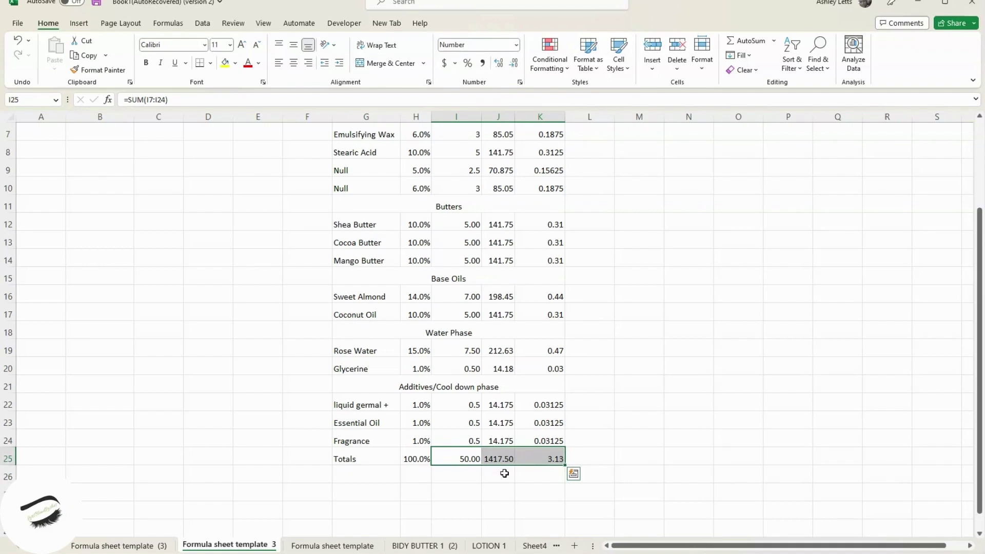
Step: Merge and centre the Oil Phase heading across H6:K6
scroll(512, 471, up, 1)
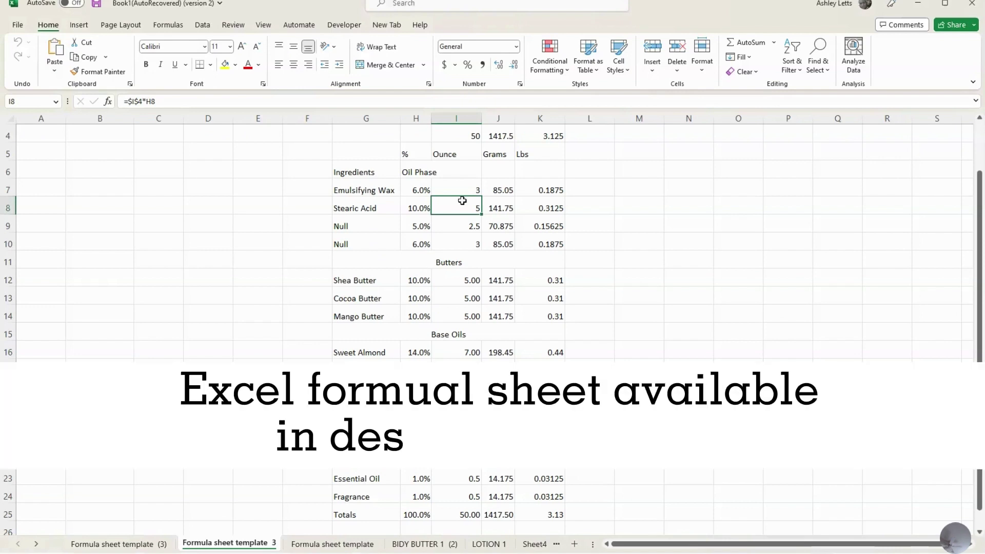
drag(458, 174, 517, 175)
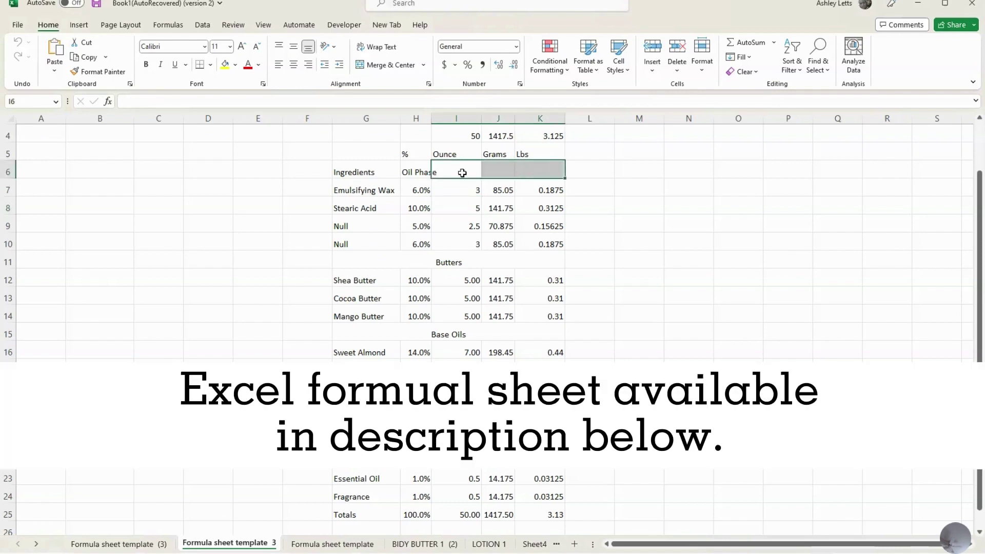
drag(420, 174, 528, 171)
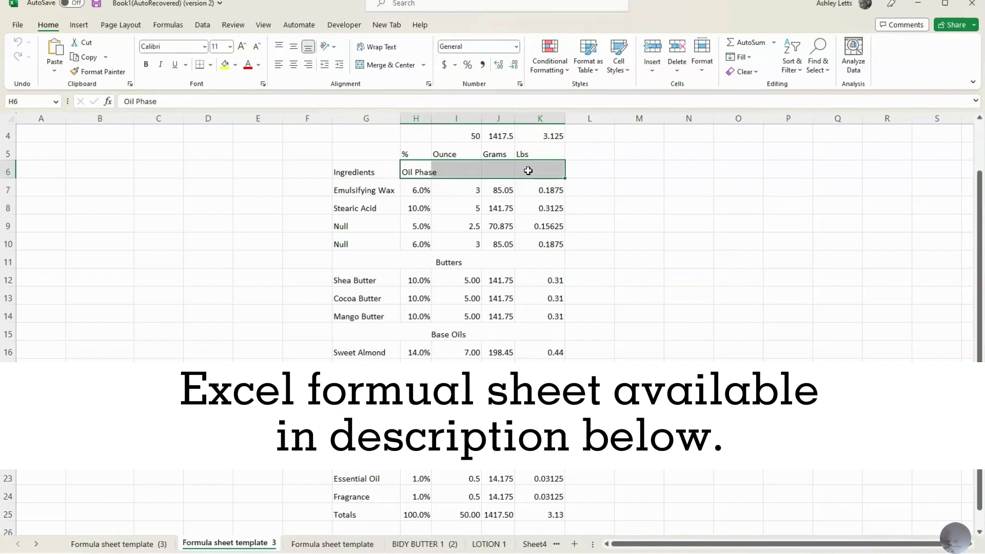
click(528, 171)
drag(425, 170, 526, 169)
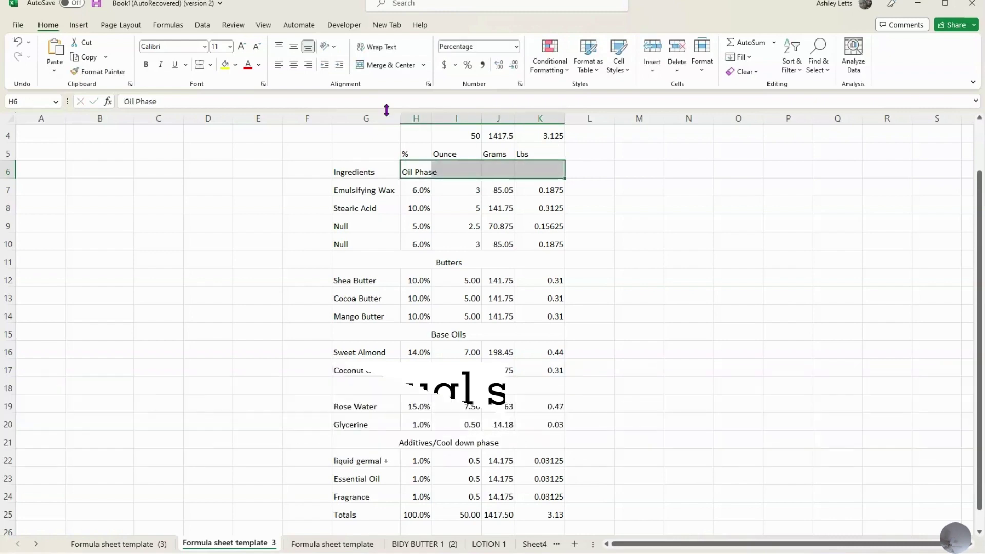
click(370, 66)
mouse_move(462, 514)
mouse_down()
mouse_move(545, 525)
mouse_move(534, 521)
mouse_up()
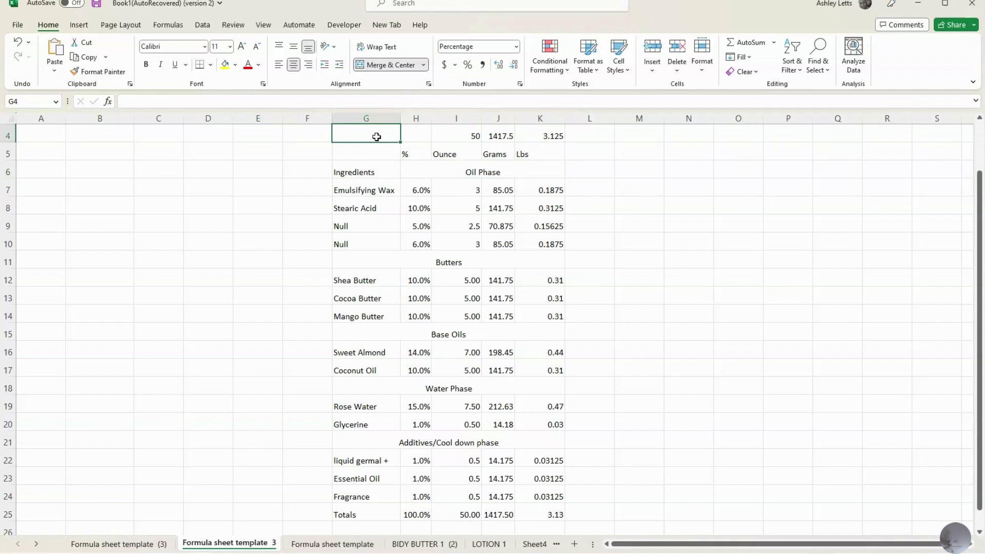
Step: Apply All Borders to the table G6:K25, from Ingredients down to Totals
mouse_move(377, 137)
mouse_down()
mouse_move(418, 184)
mouse_move(512, 383)
mouse_move(536, 500)
mouse_up()
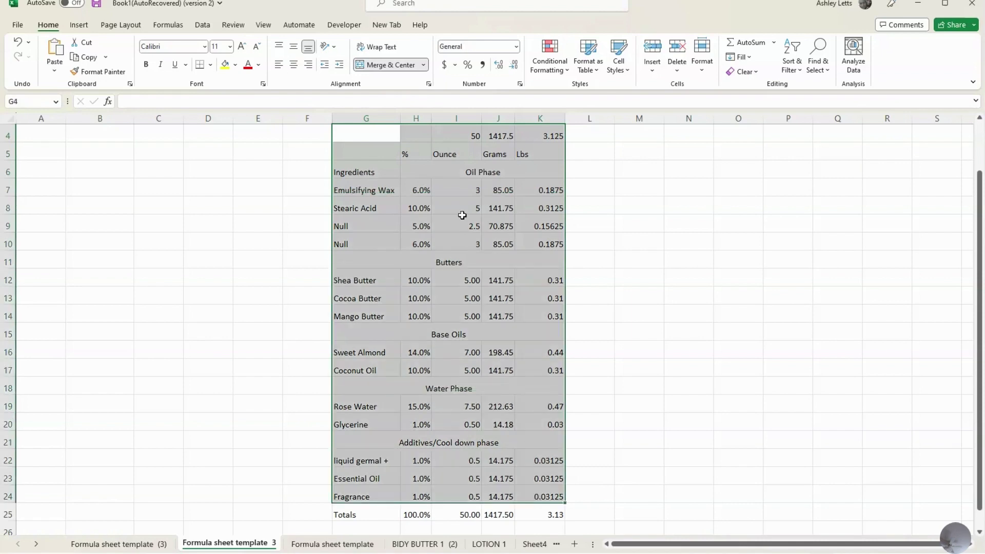
click(462, 215)
mouse_move(373, 172)
mouse_down()
mouse_move(479, 268)
mouse_move(507, 511)
mouse_up()
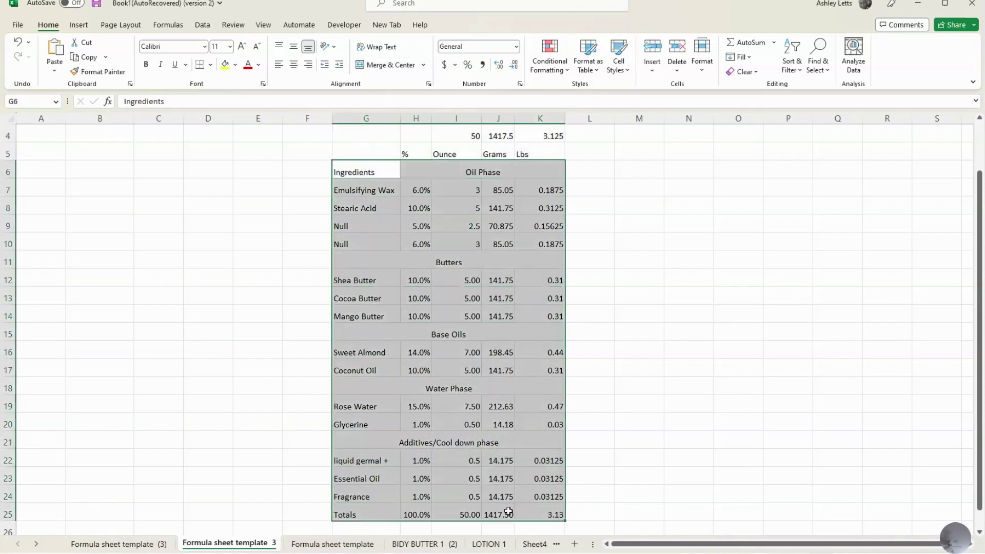
click(211, 66)
click(233, 176)
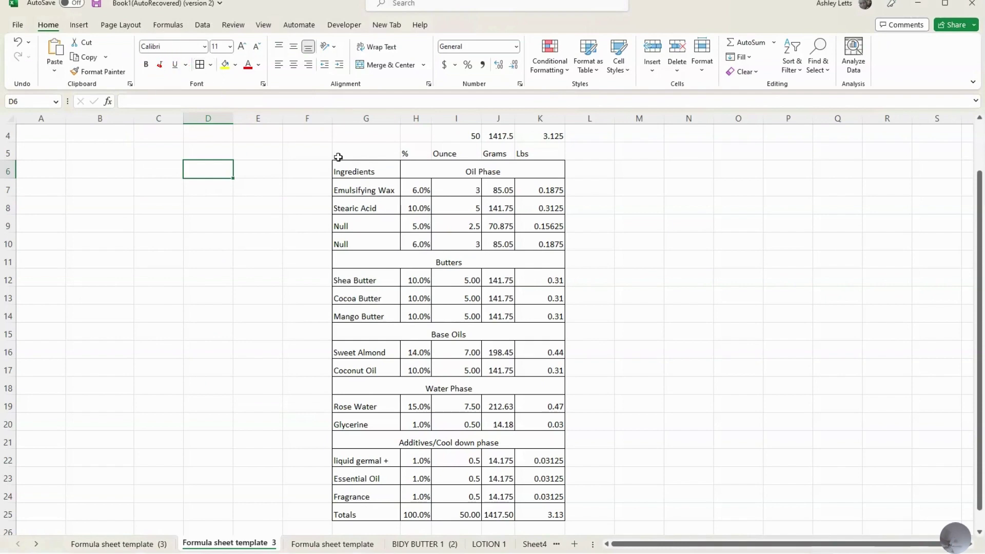
Step: Add a Thick Outside Border around the whole recipe table
click(364, 171)
drag(364, 170, 546, 458)
scroll(462, 359, up, 2)
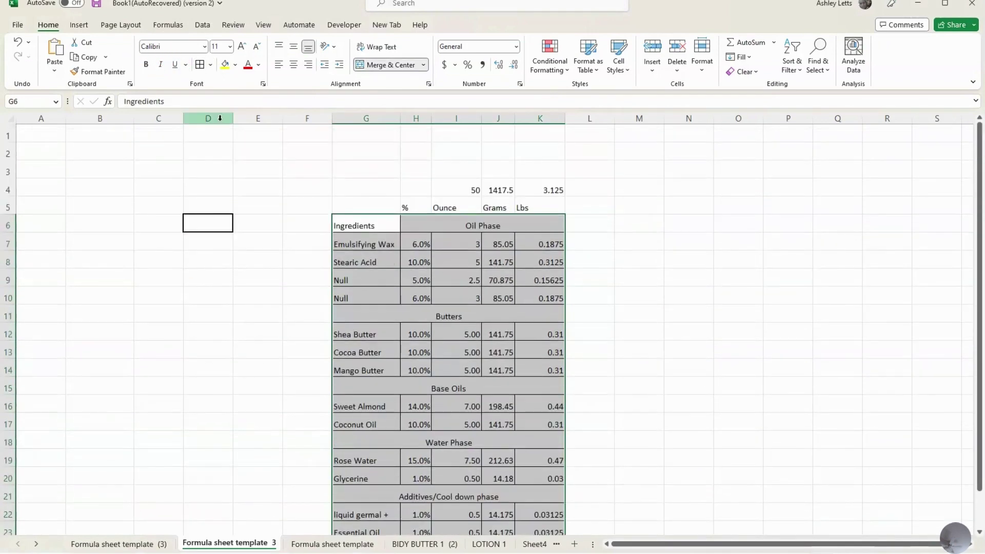
click(209, 69)
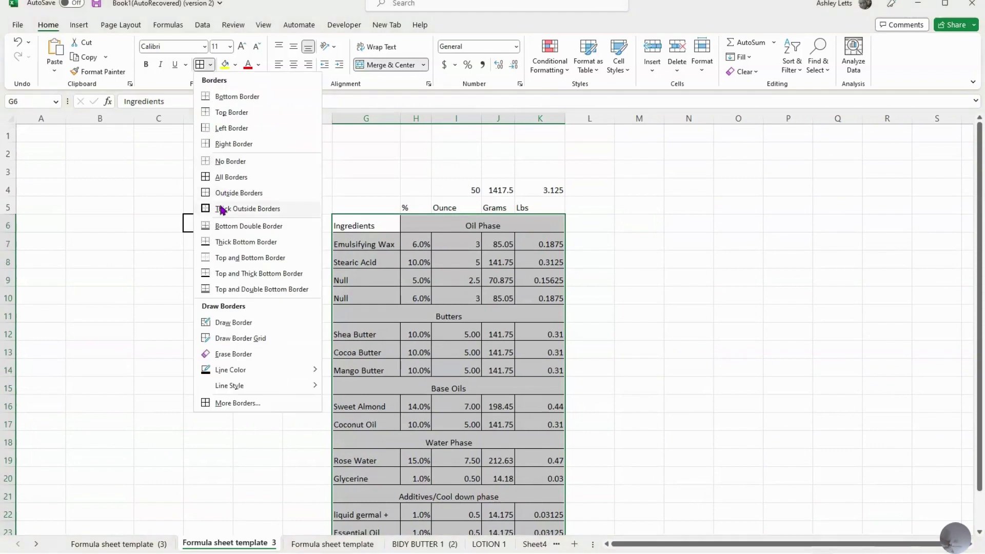
click(220, 209)
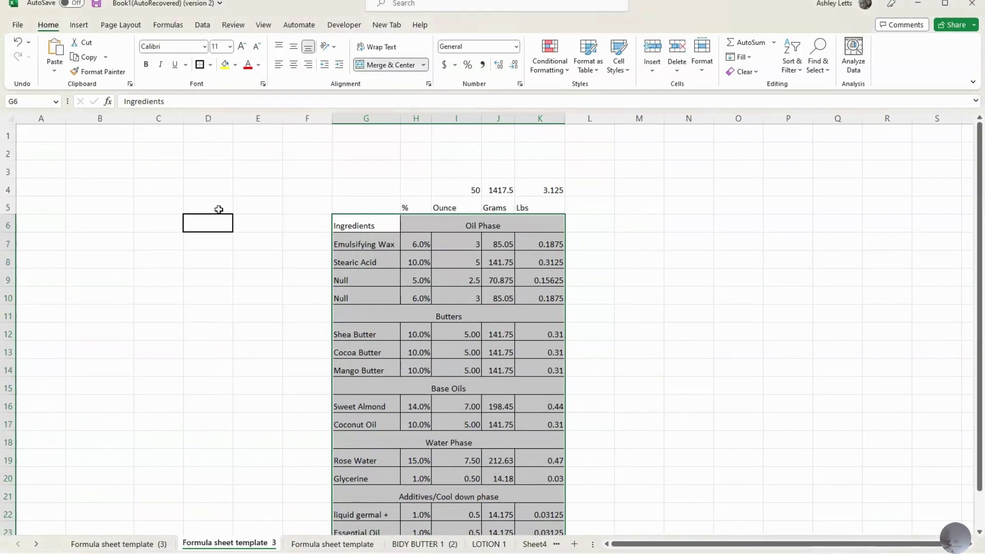
drag(415, 182, 544, 206)
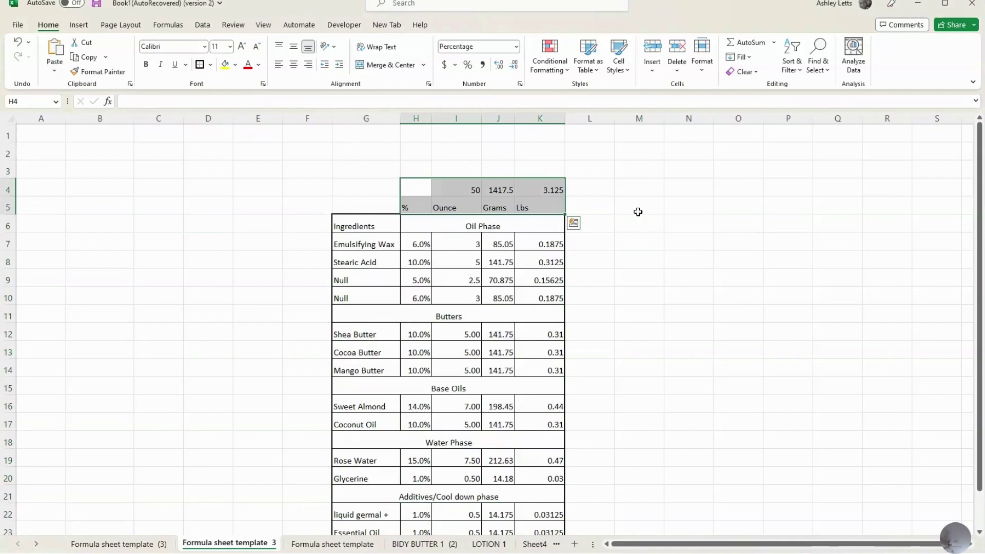
click(691, 260)
Step: Fill the column G ingredient names and Totals label light grey
scroll(684, 259, down, 2)
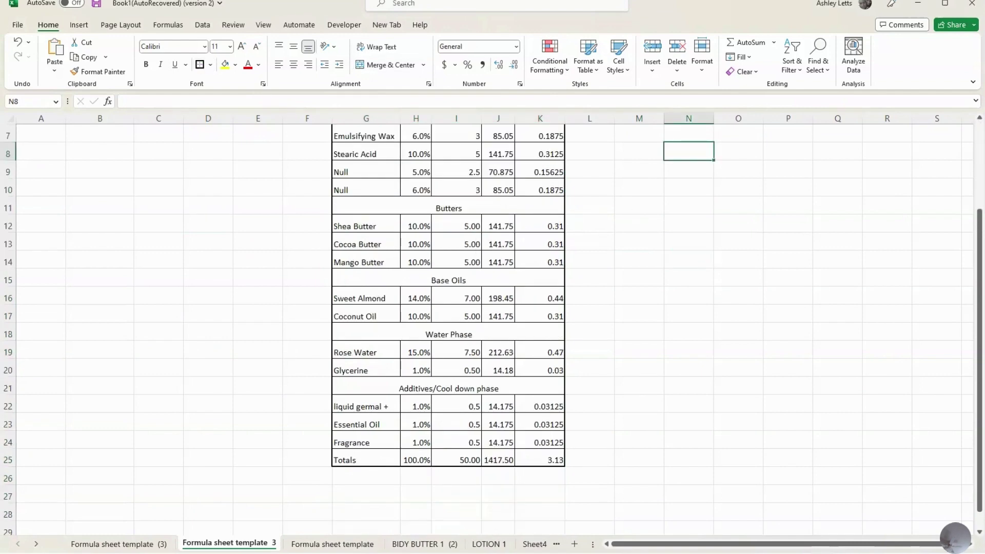
scroll(673, 308, up, 1)
drag(361, 172, 370, 244)
click(652, 201)
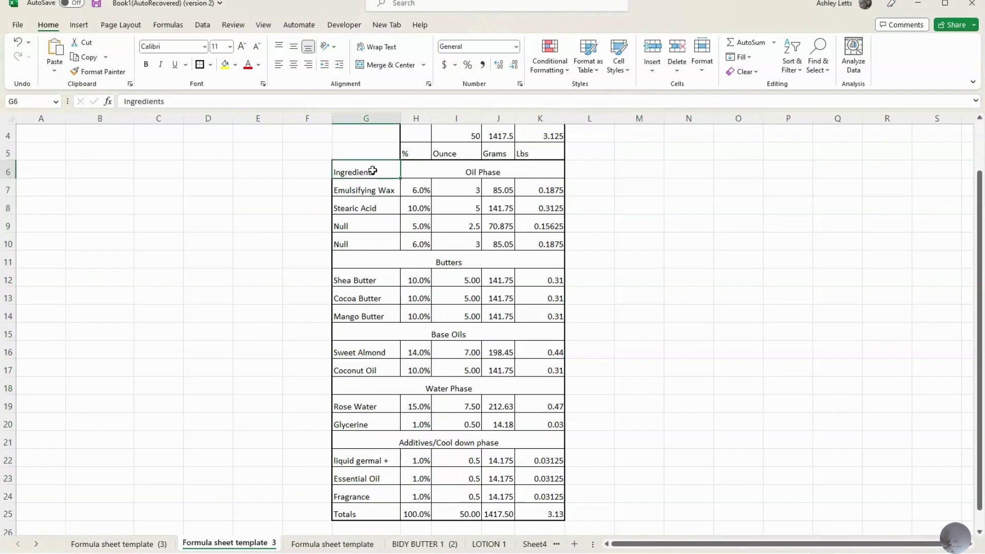
drag(372, 170, 365, 366)
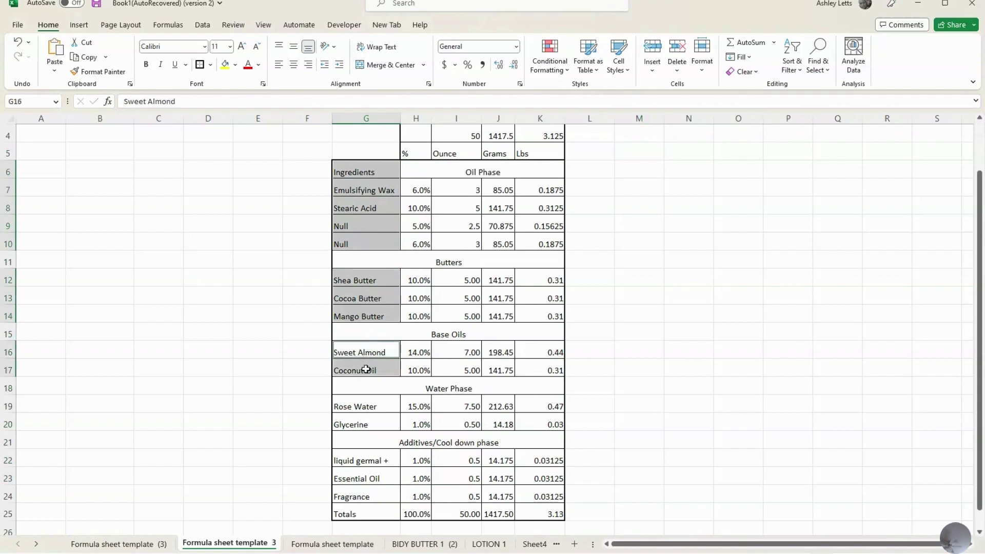
drag(367, 408, 369, 419)
drag(359, 462, 362, 519)
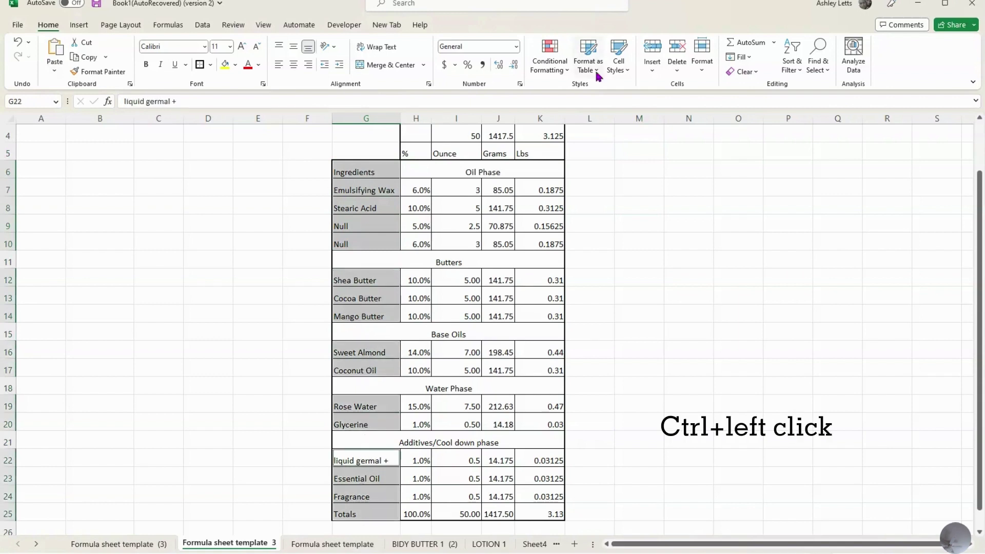
click(235, 65)
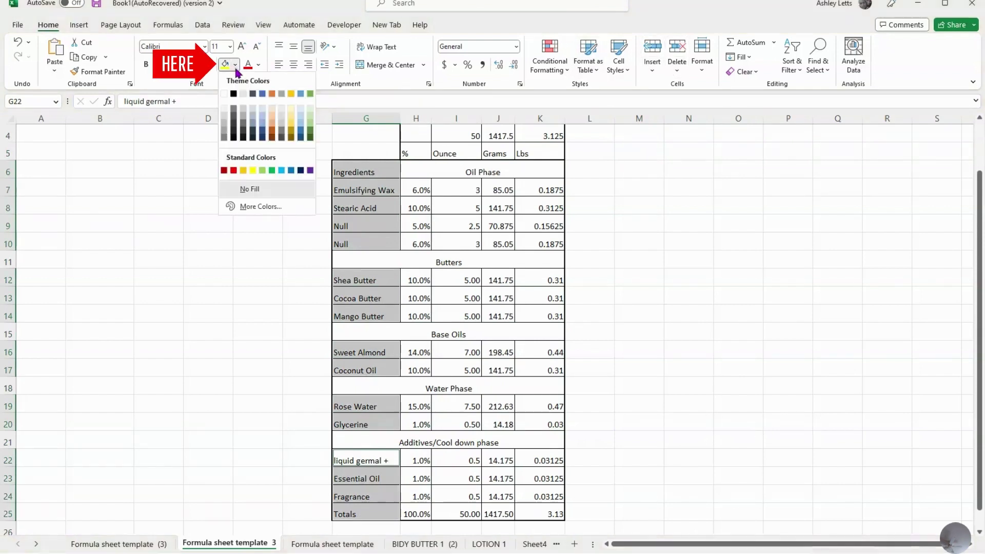
click(245, 94)
click(443, 220)
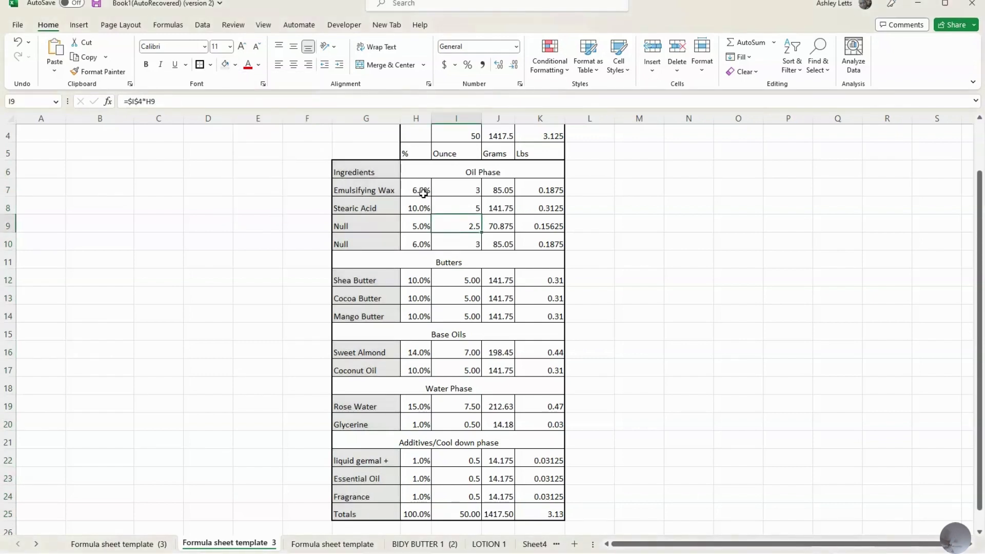
Step: Fill the unit and weight header rows H4:K5 light blue
scroll(422, 193, up, 1)
click(416, 190)
drag(415, 190, 521, 201)
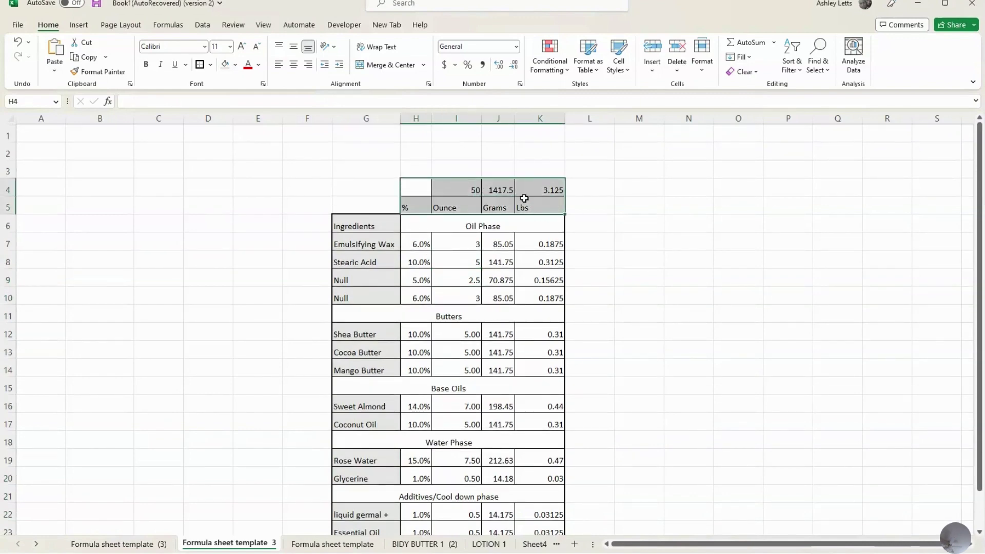
click(235, 64)
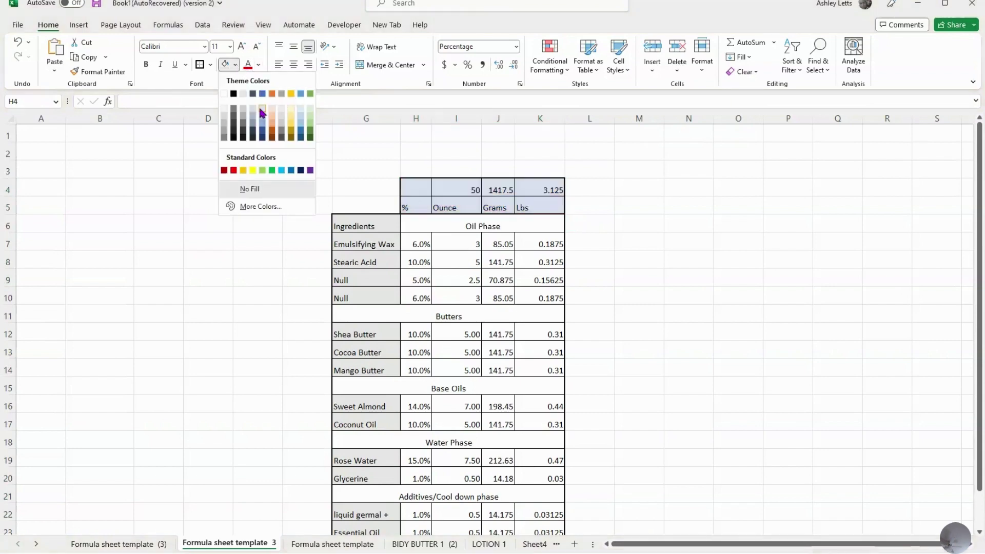
click(262, 112)
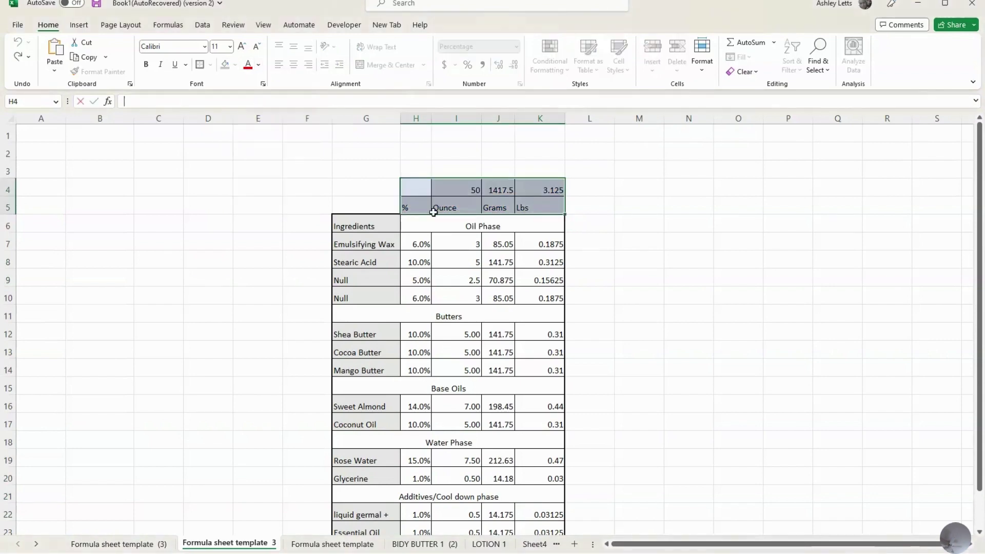
Step: Colour the Oil Phase, Butters, Base Oils, Water Phase and Additives/Cool down headers blue-grey
click(436, 231)
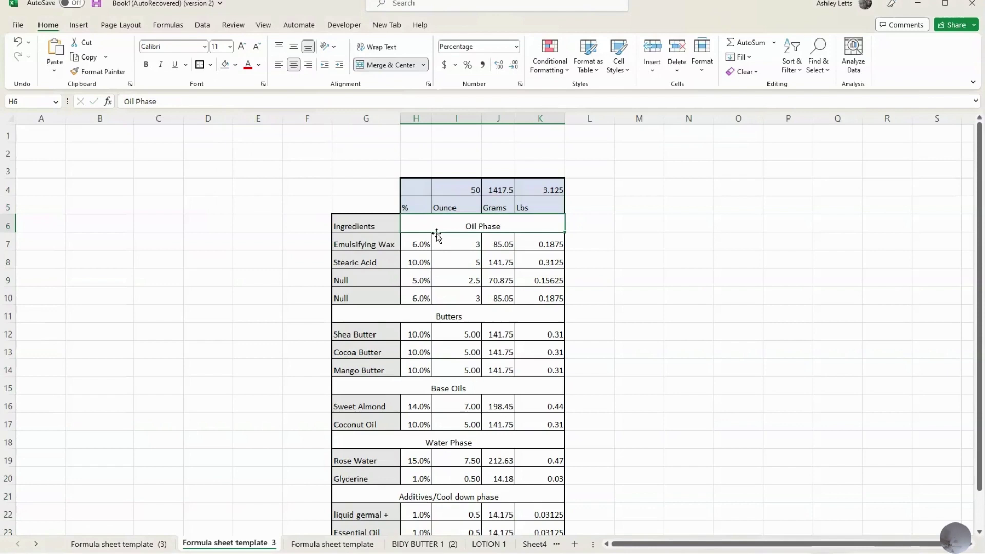
click(423, 314)
ctrl+click(444, 389)
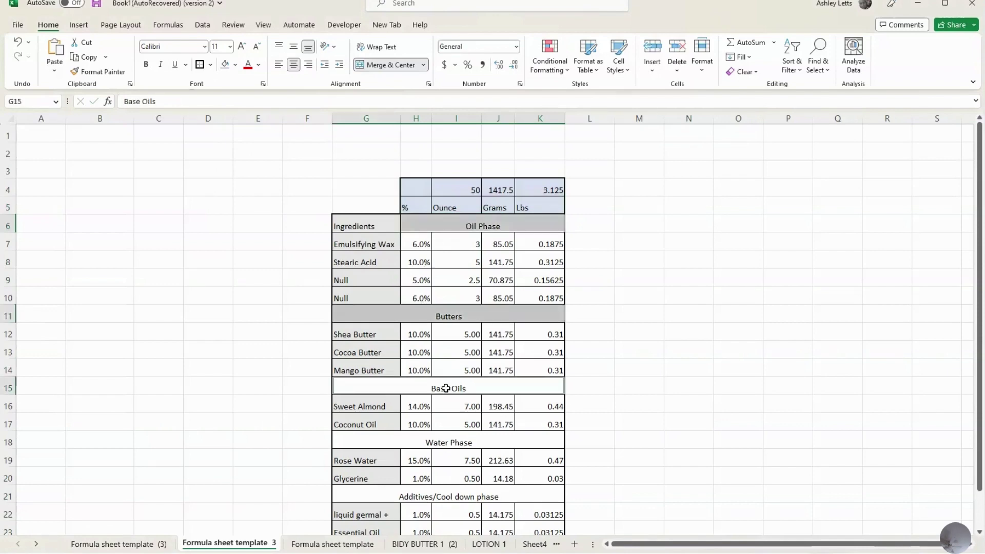
ctrl+click(439, 441)
ctrl+click(442, 493)
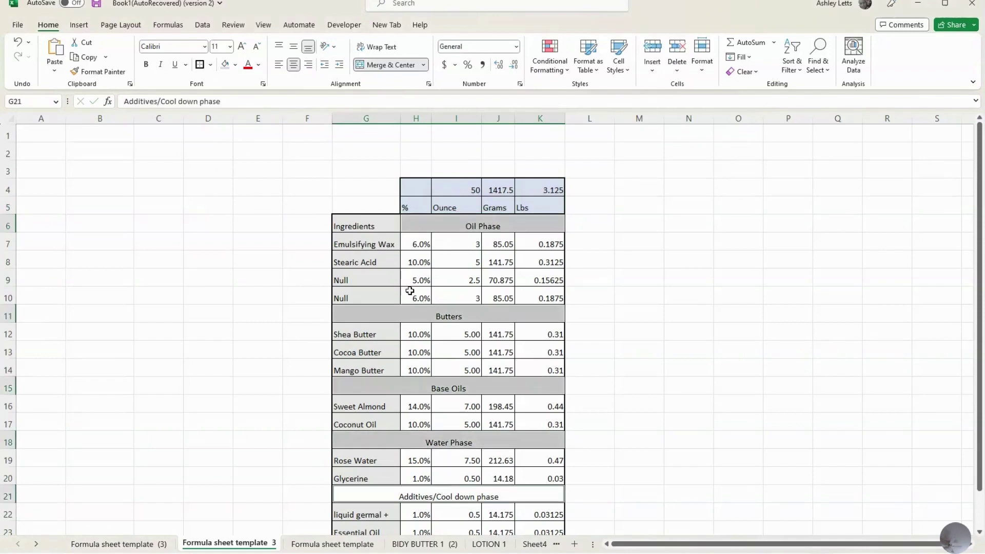
click(225, 64)
click(235, 64)
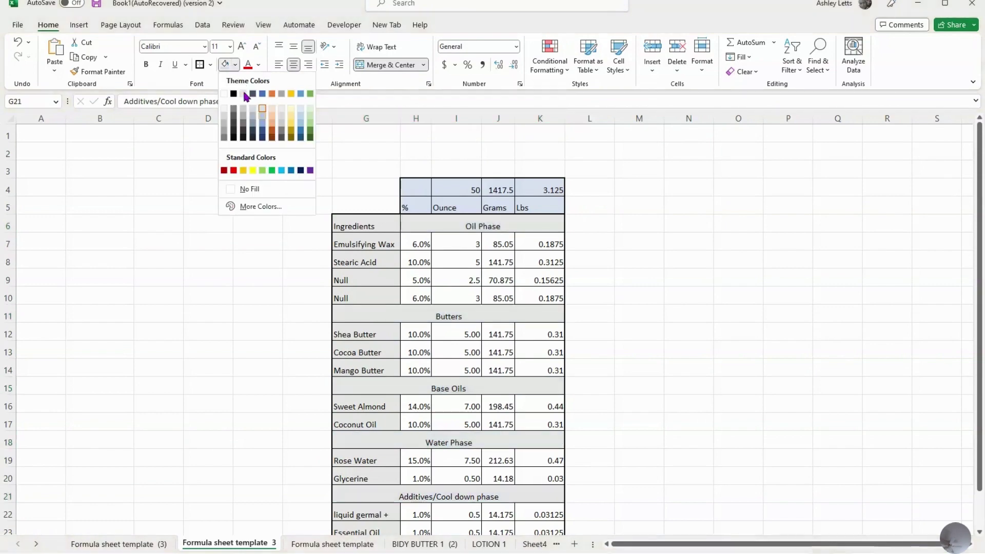
click(252, 117)
click(677, 264)
scroll(677, 266, down, 3)
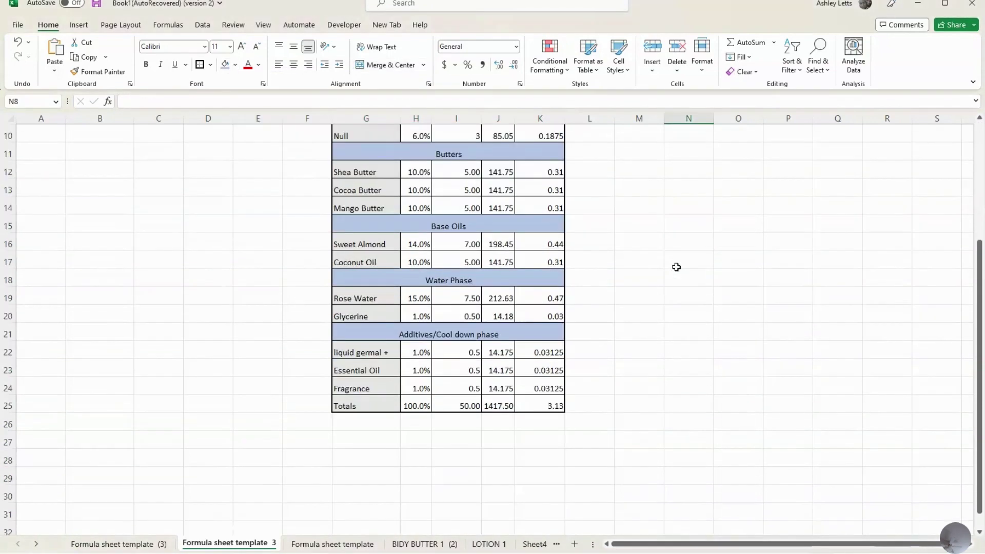
Step: Fill the Totals row G25:K25 dark orange
drag(386, 407, 544, 406)
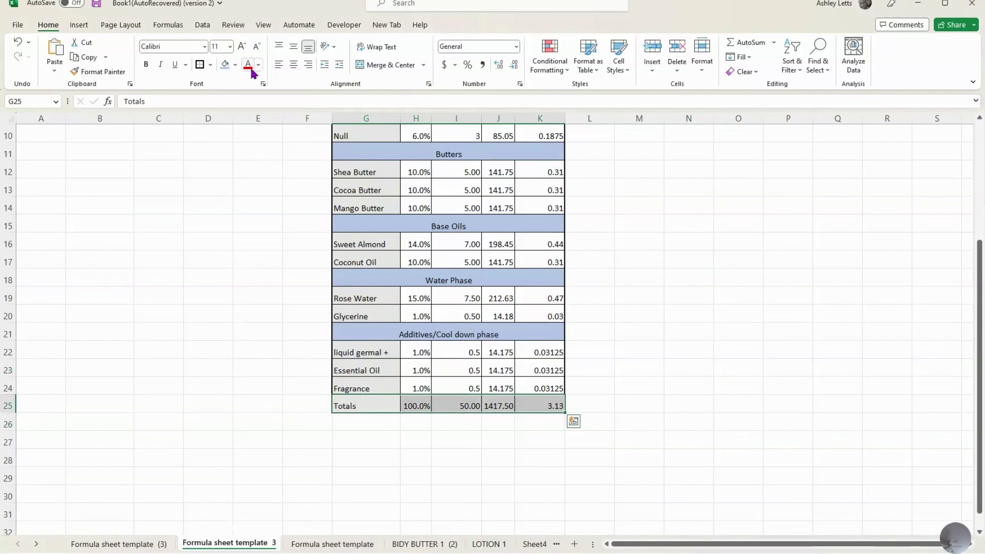
click(234, 66)
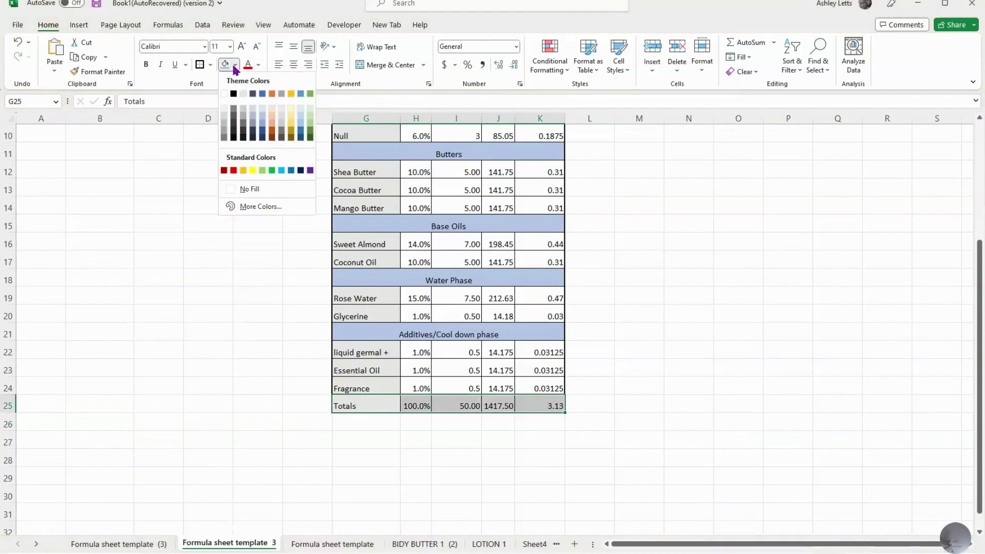
click(273, 133)
Step: Make the Totals row text white and bold
click(383, 405)
drag(383, 404, 557, 405)
click(258, 65)
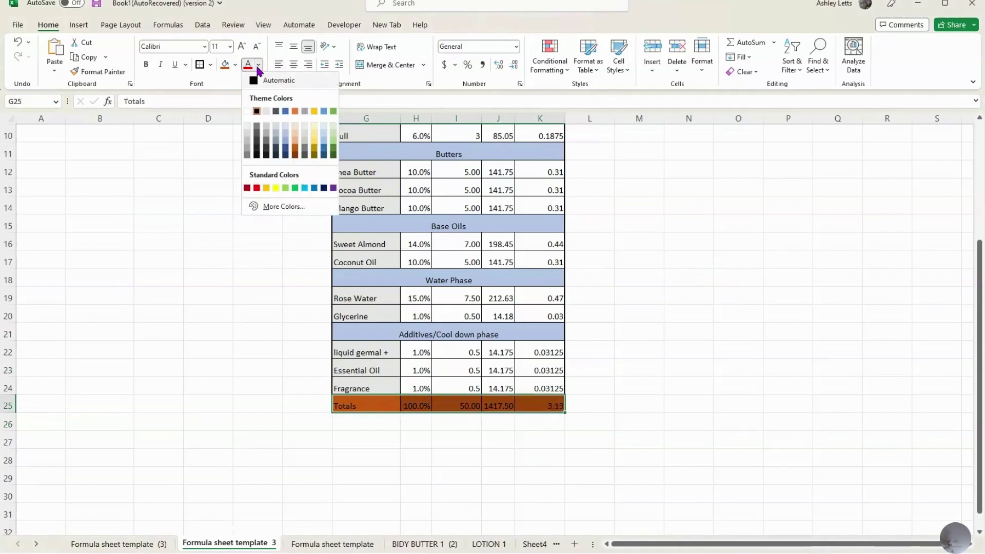
click(247, 111)
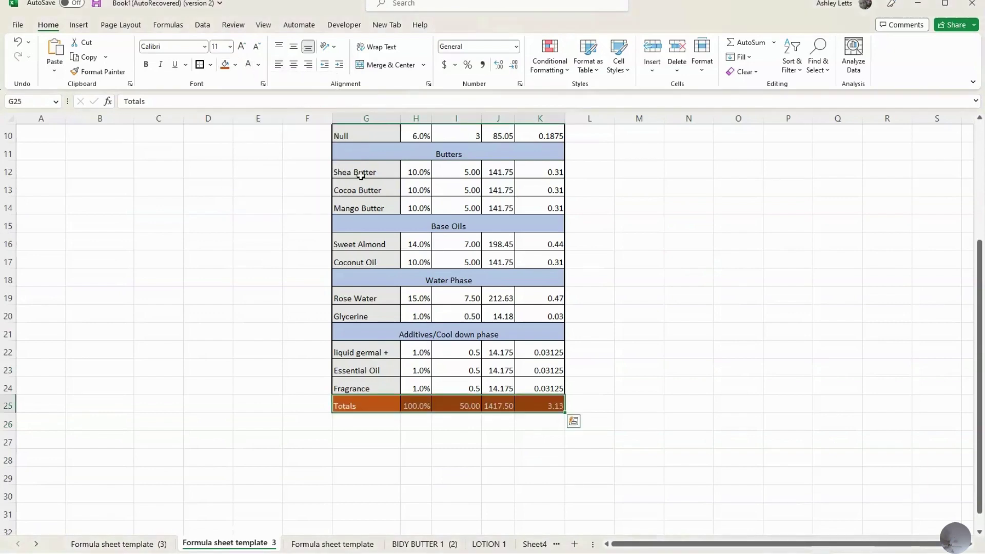
click(149, 64)
click(590, 296)
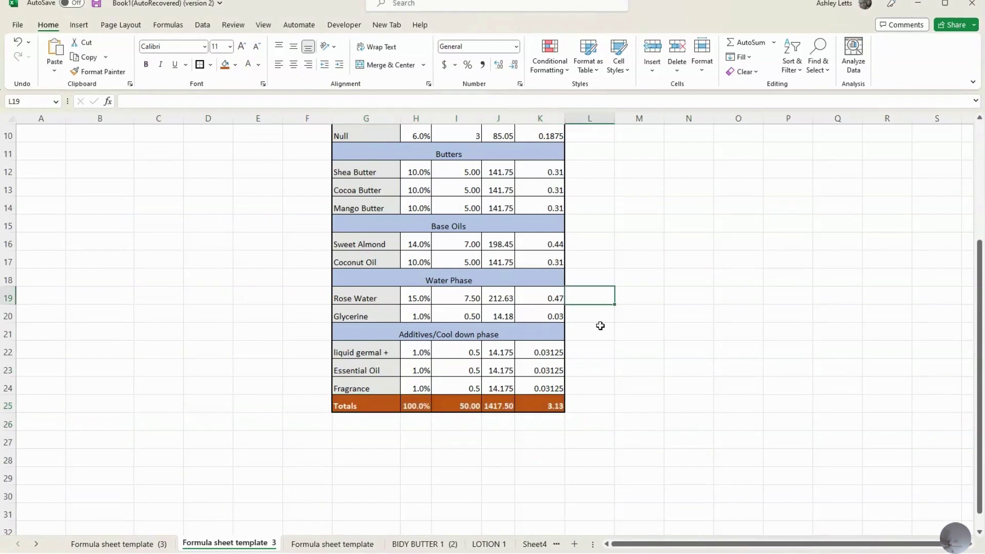
Step: Give the 50-ounce weight cell I4 a green fill
scroll(610, 436, up, 3)
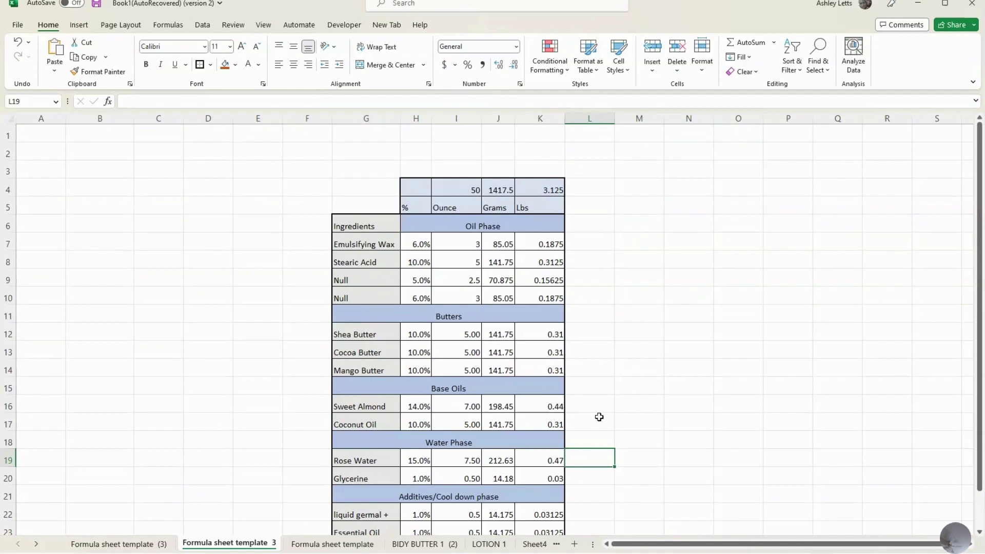
scroll(641, 336, down, 2)
scroll(616, 339, up, 2)
click(416, 208)
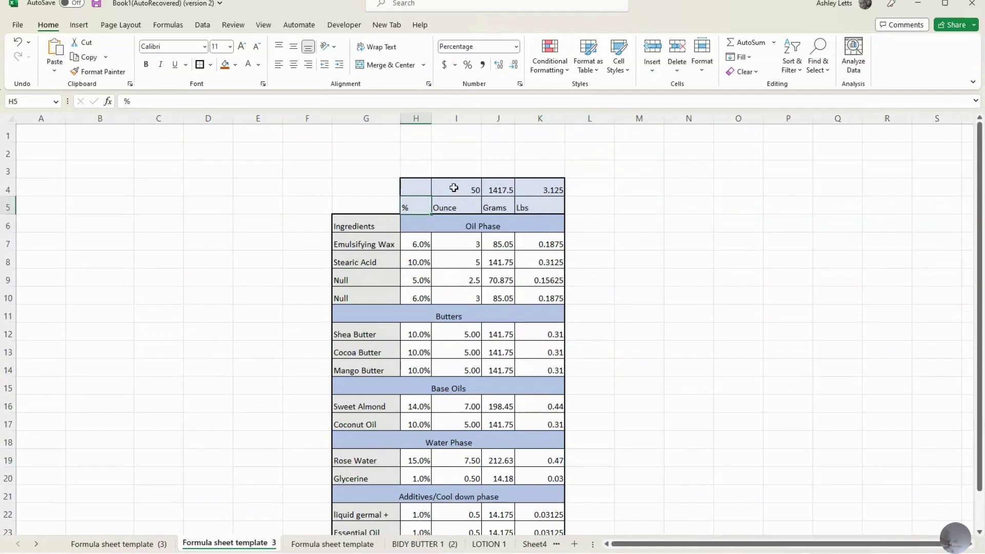
click(464, 187)
click(413, 187)
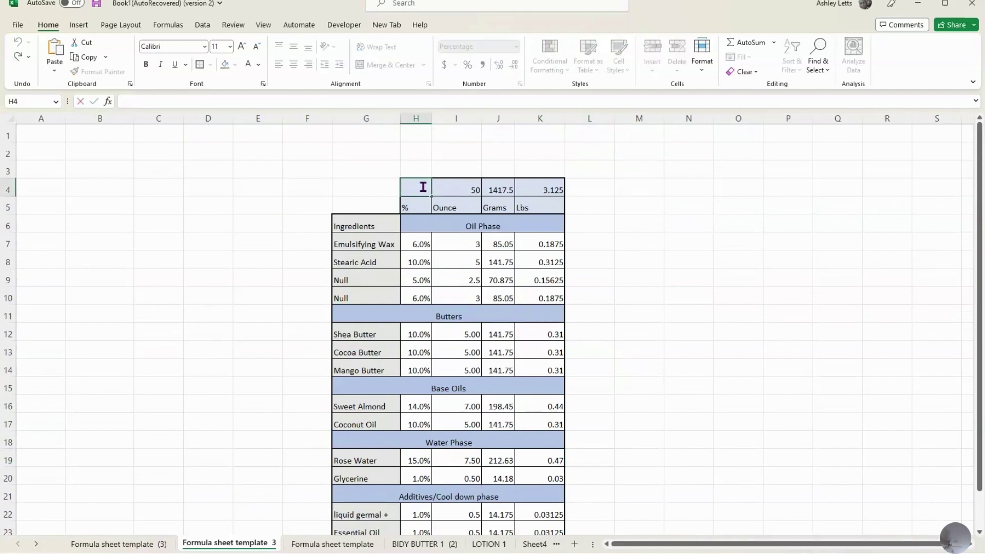
click(444, 172)
click(416, 184)
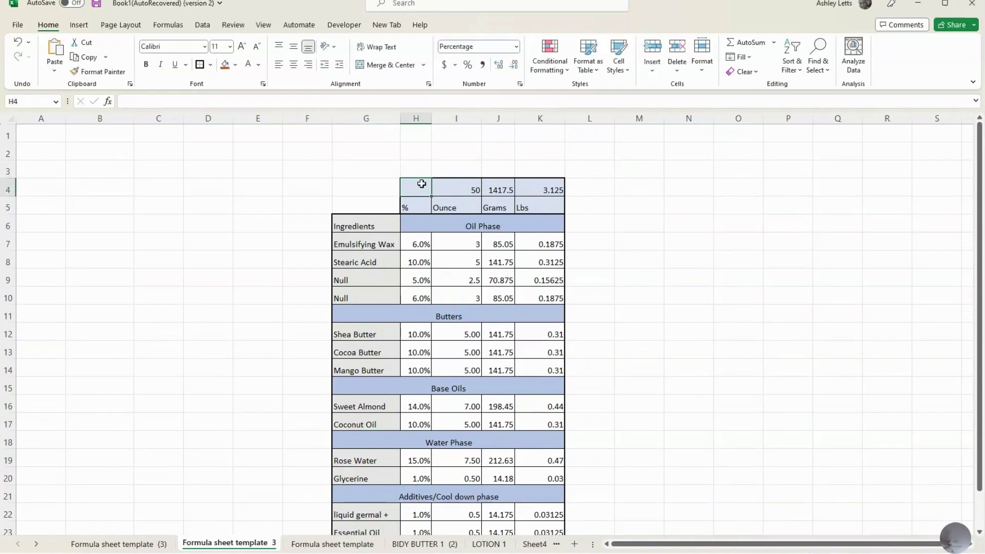
click(471, 193)
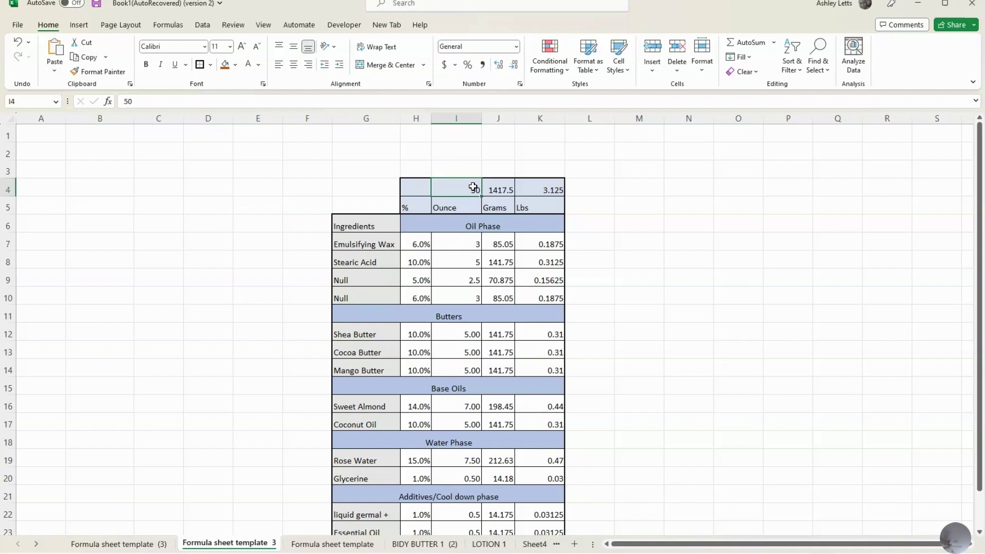
click(235, 65)
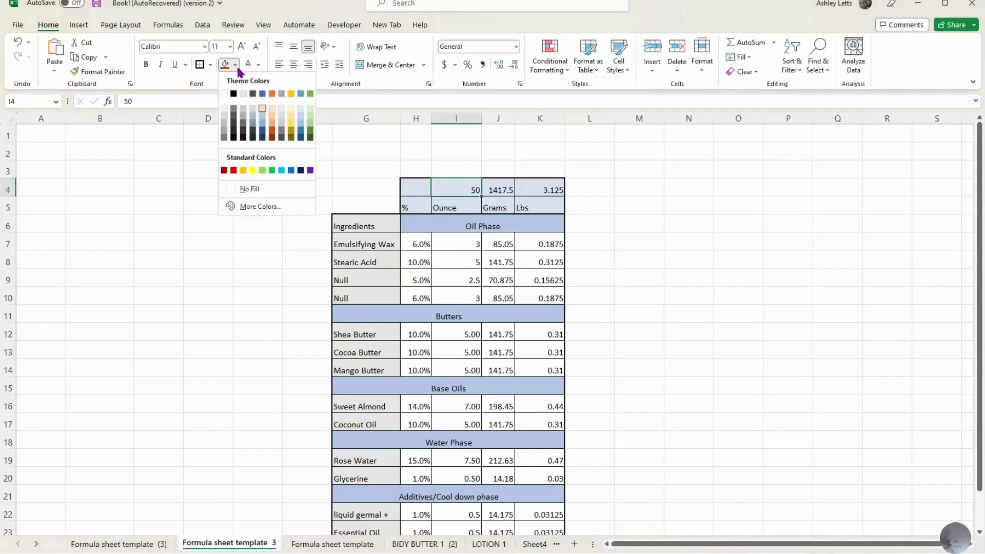
click(312, 125)
click(597, 201)
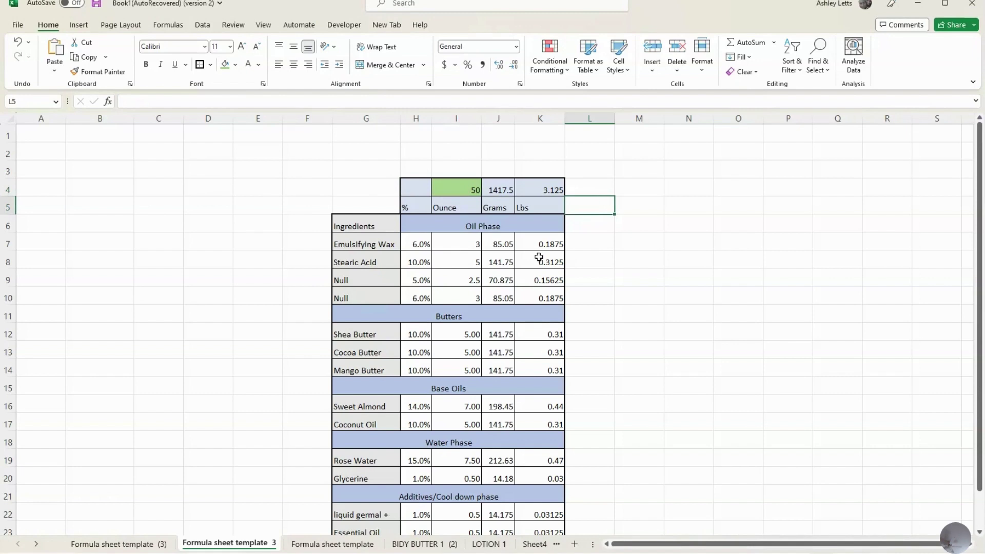
Step: Test I4 with a weight of 100, then restore it to 50
double_click(469, 190)
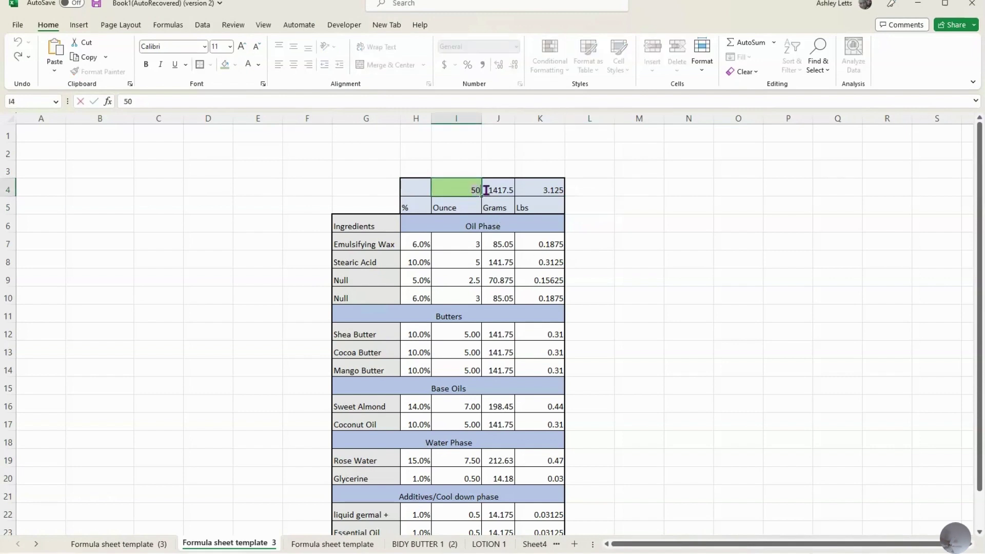
key(BackSpace)
key(BackSpace)
text(100)
key(Return)
key(Up)
text(50)
key(Return)
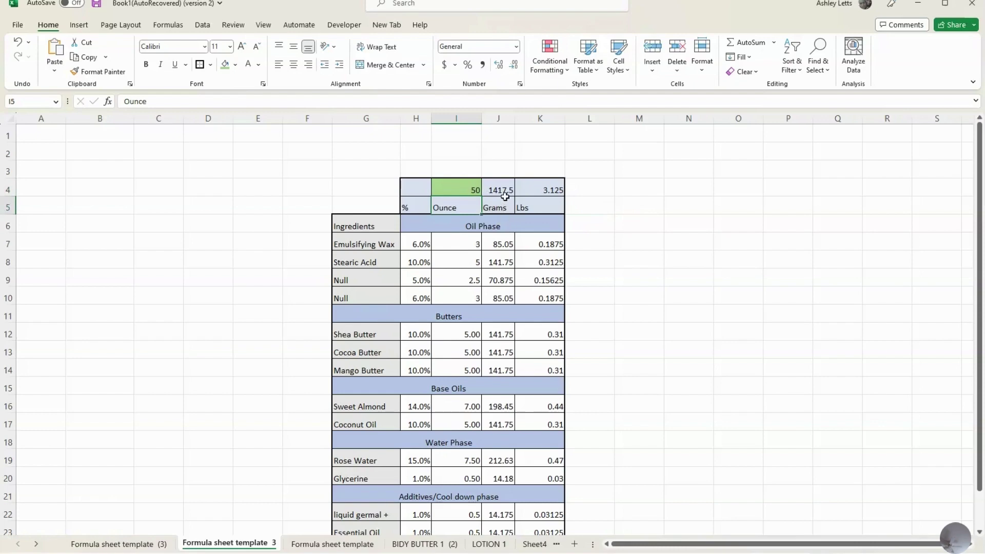
Step: Save the workbook with Ctrl+S
scroll(503, 196, down, 2)
scroll(482, 194, up, 2)
scroll(440, 461, down, 3)
scroll(410, 447, up, 1)
key(Down)
key(ctrl+s)
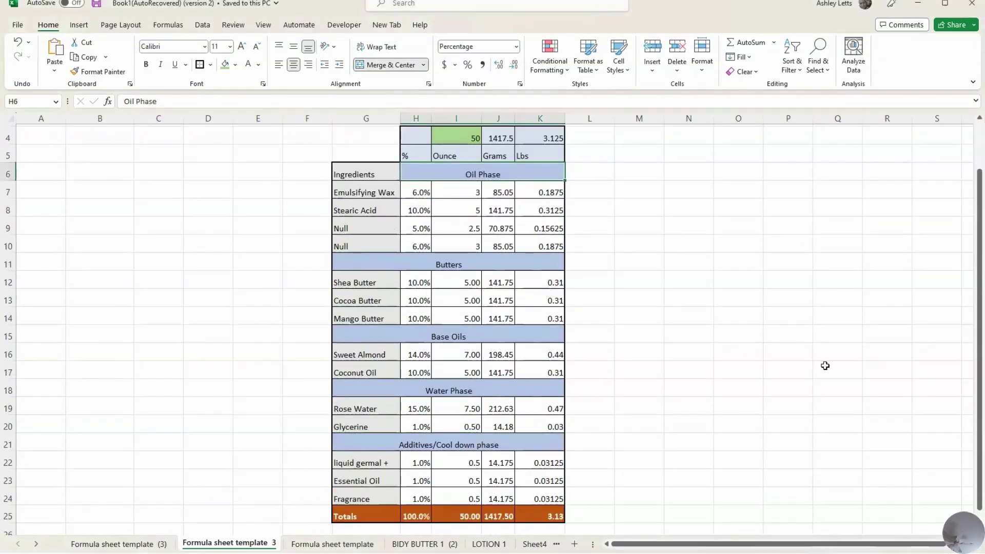
Step: Set the Ingredients label and the five section headers in Aharoni font
click(383, 176)
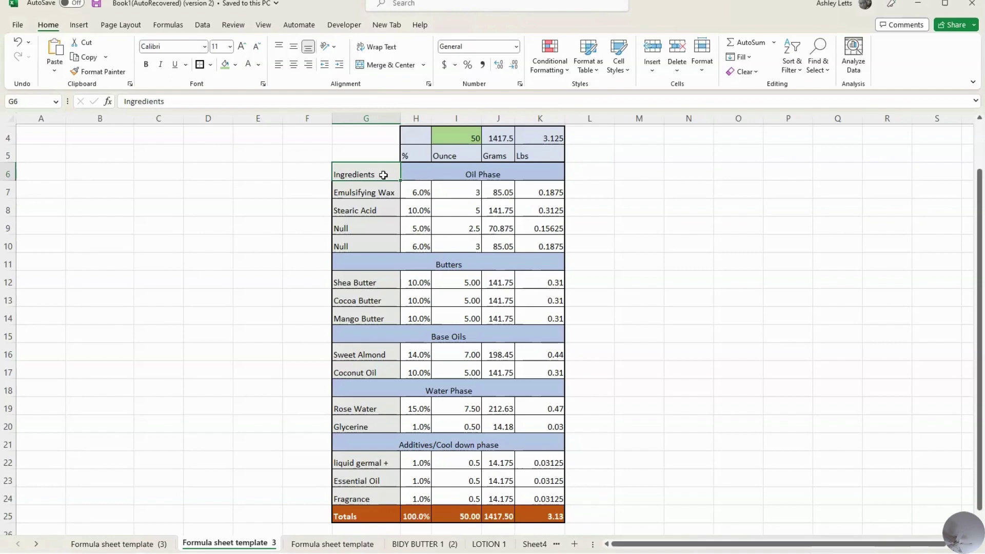
click(425, 173)
ctrl+click(431, 263)
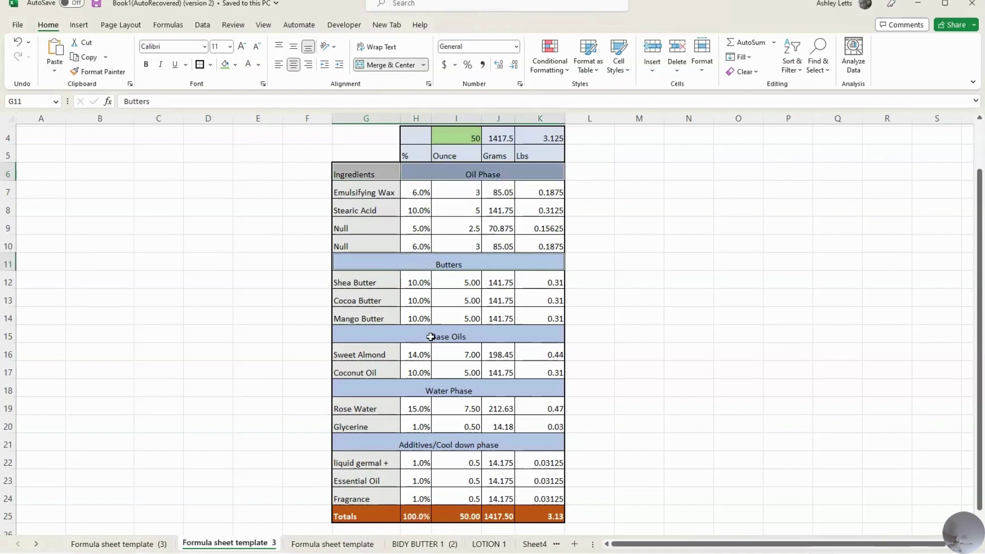
ctrl+click(430, 336)
ctrl+click(425, 389)
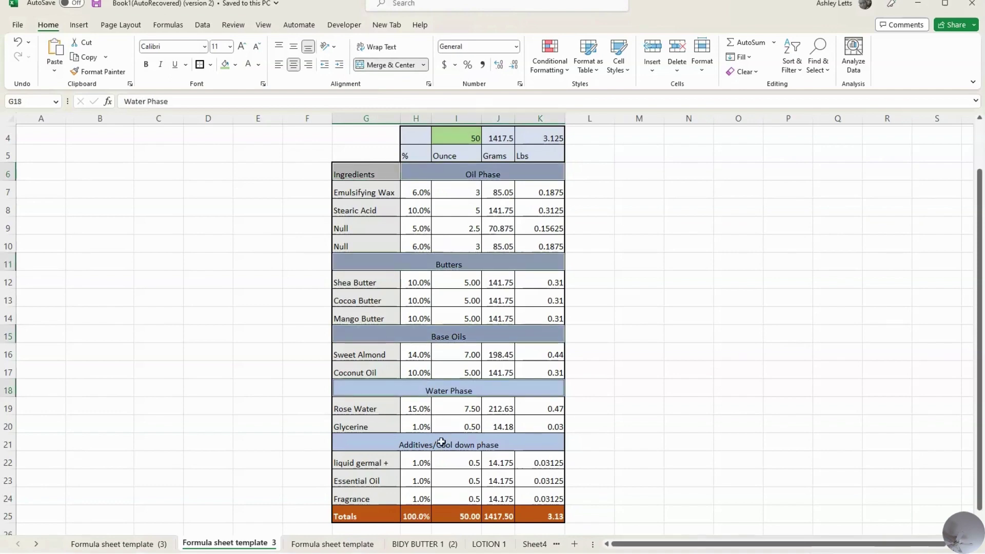
ctrl+click(439, 443)
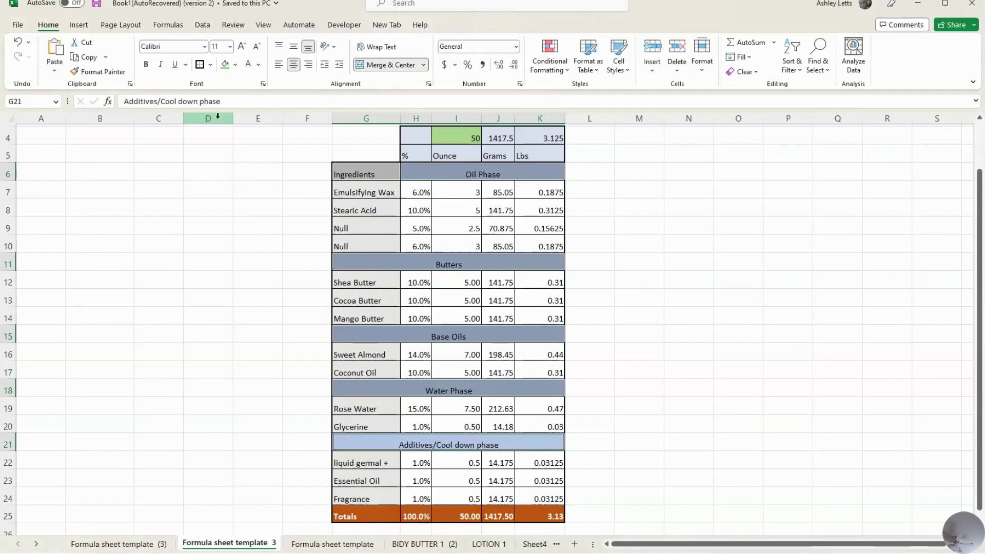
click(204, 46)
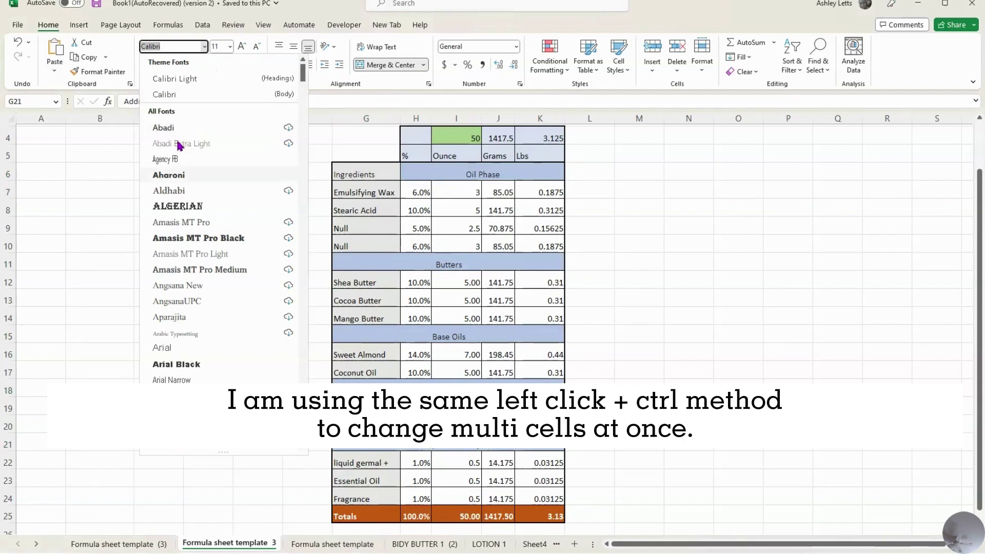
click(183, 183)
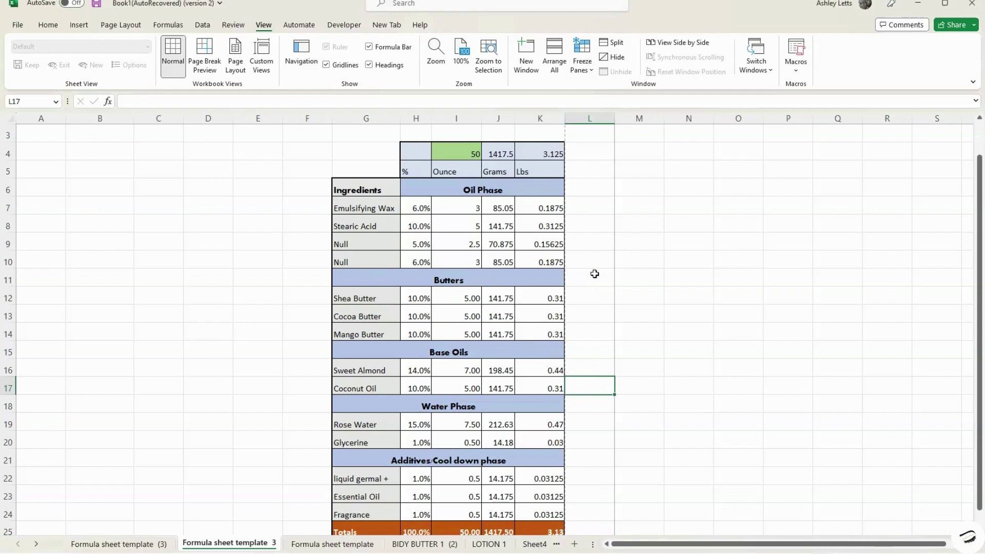
Step: Enter =SUM(I7:I10) in L17 to total the oil phase ounces
click(584, 308)
click(585, 297)
click(583, 311)
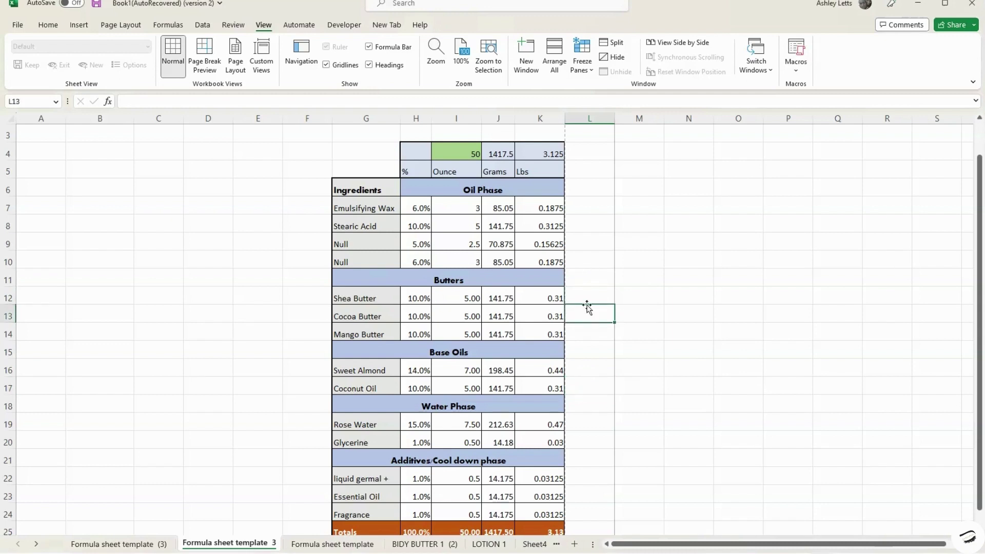
click(595, 389)
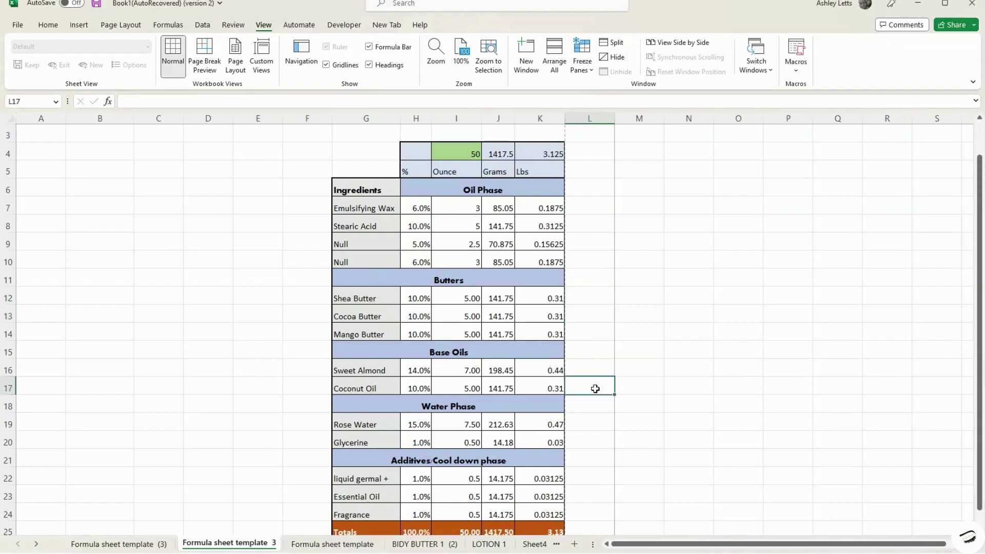
text(=)
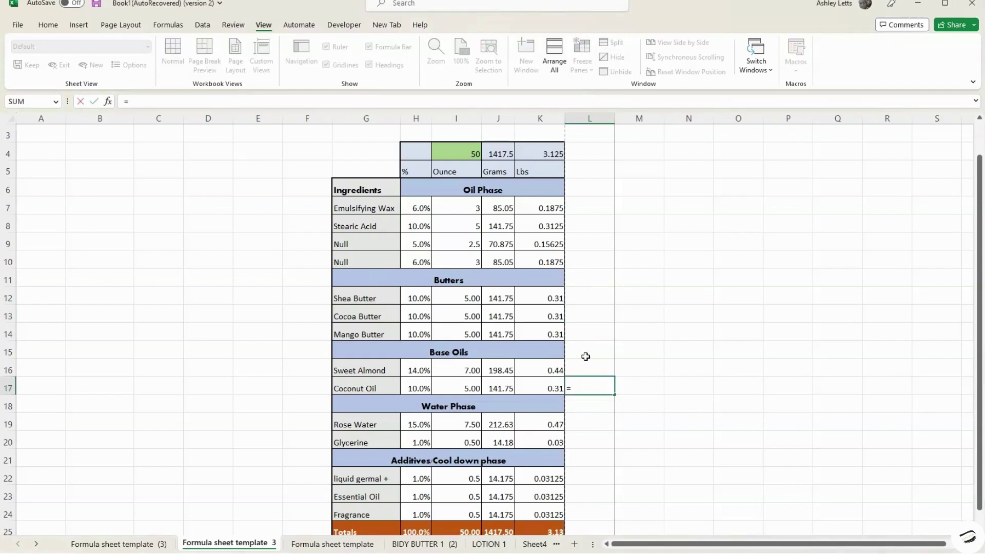
text(sum(*)
drag(472, 206, 477, 259)
key(Return)
drag(425, 210, 434, 256)
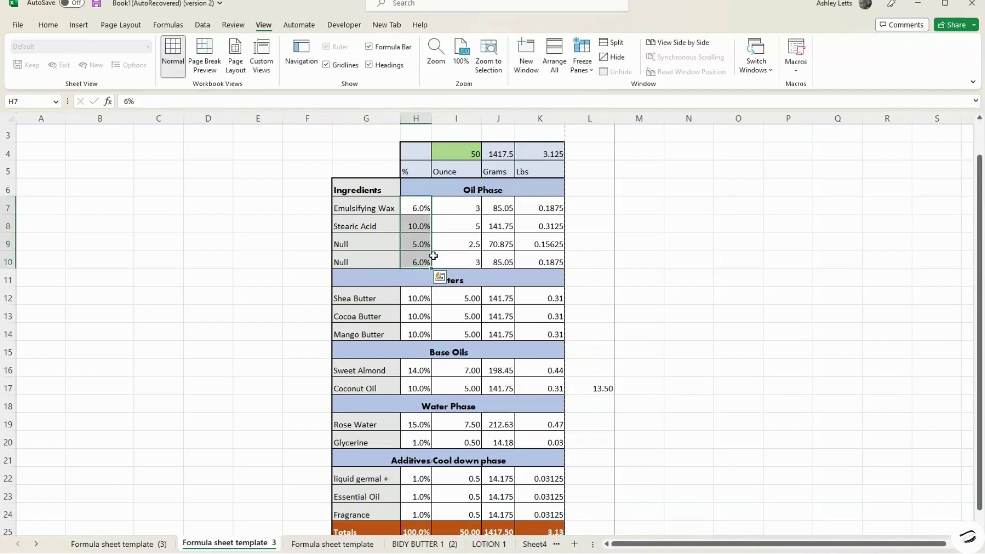
Step: Extend L17 to =SUM(I7:I10)+SUM(I12:I14)+SUM(I16:I17), giving 40.50
double_click(592, 388)
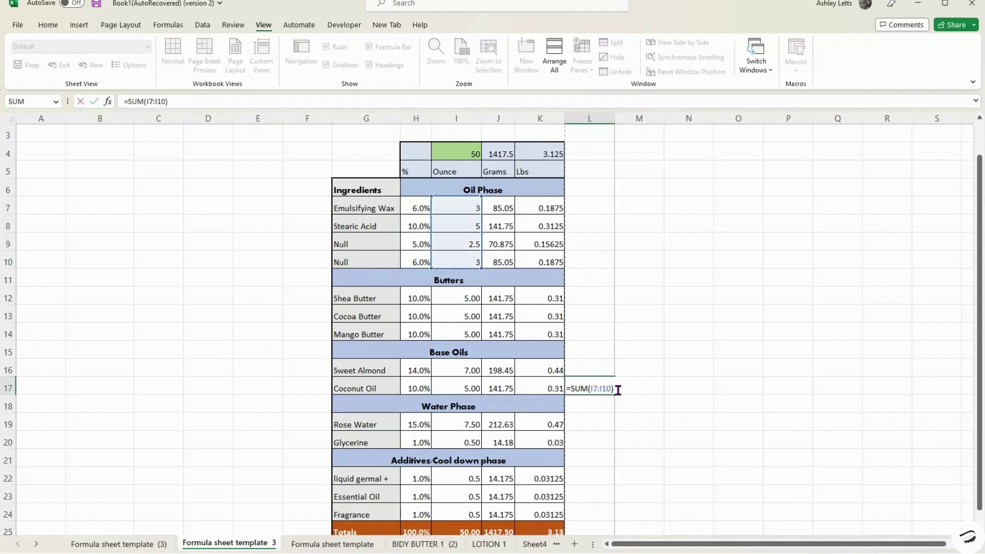
text(+)
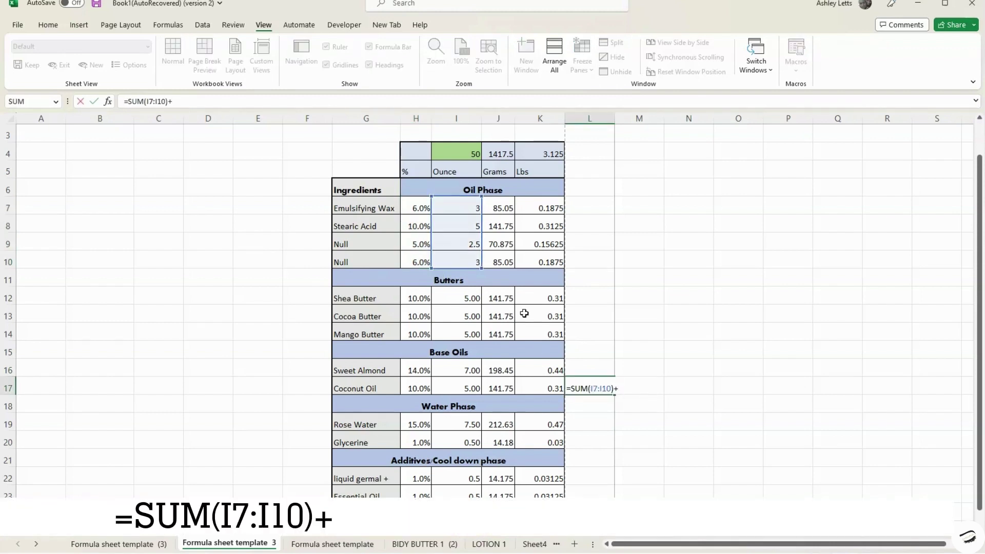
text(sum()
drag(456, 298, 461, 334)
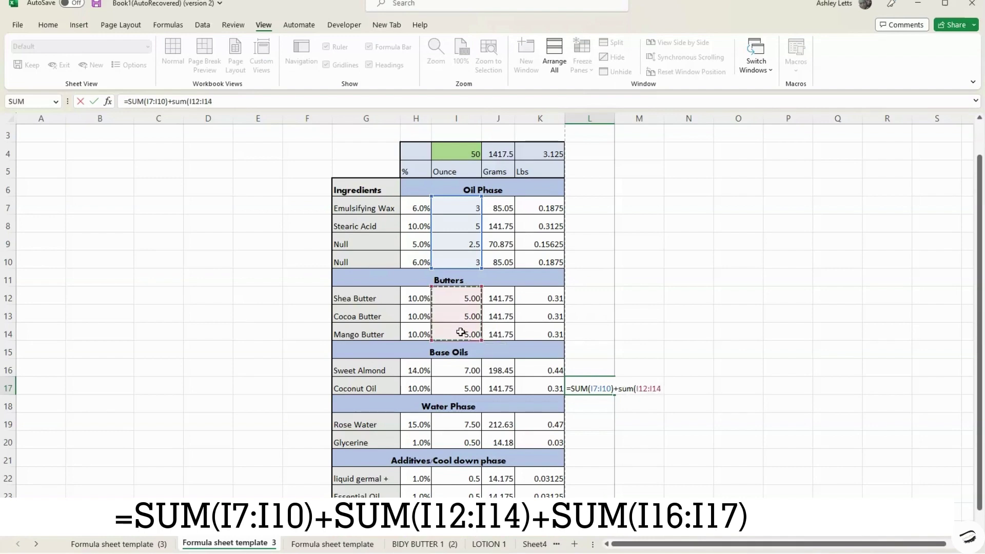
text())
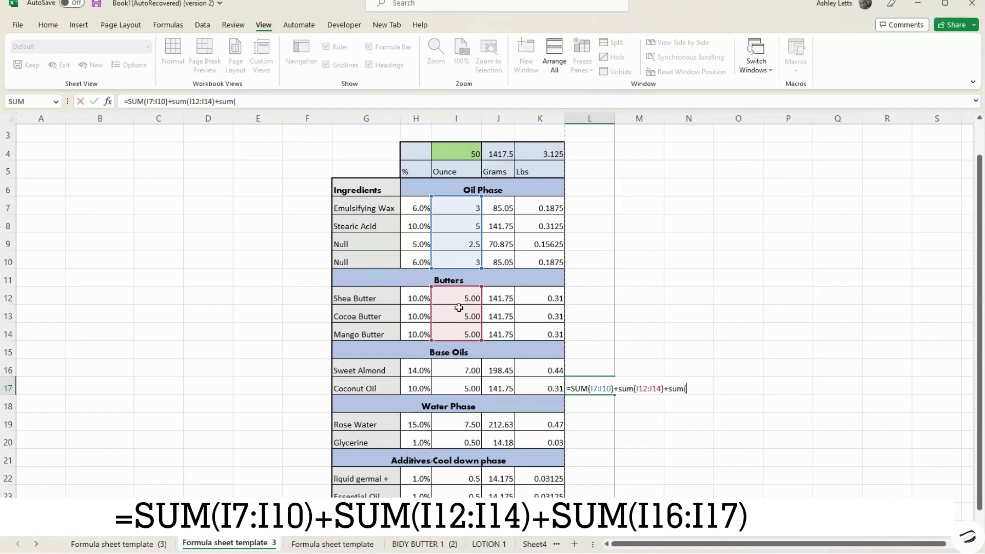
text(+sum()
drag(451, 370, 456, 388)
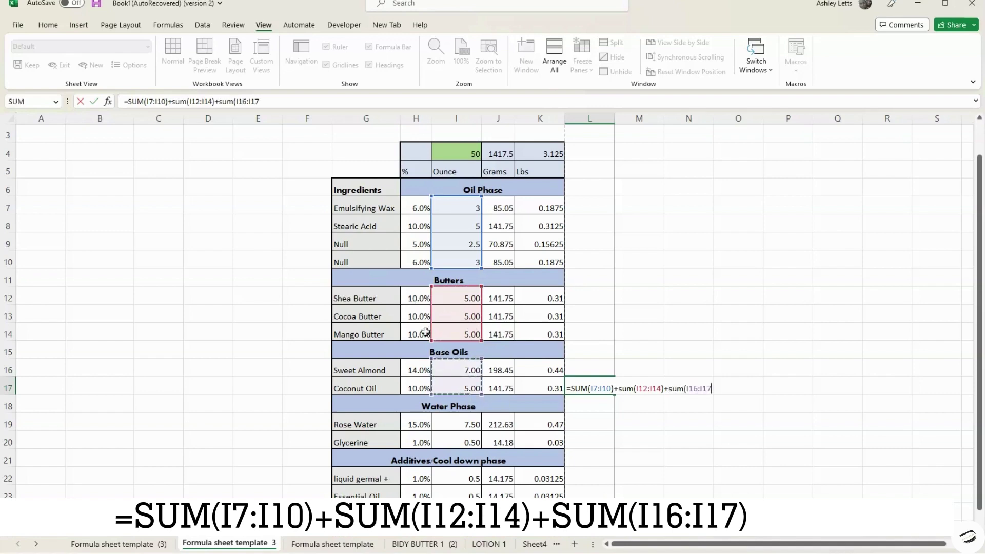
text())
key(Return)
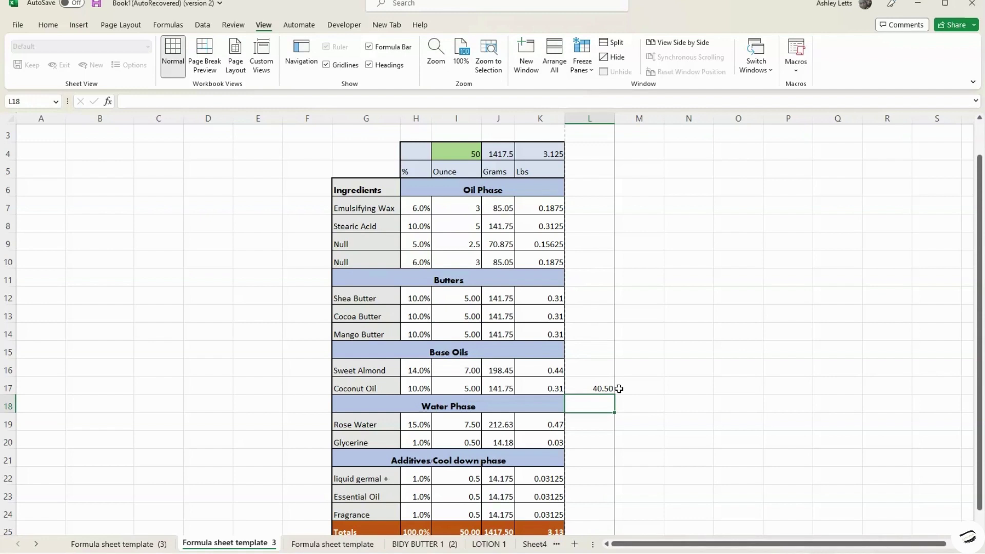
click(605, 387)
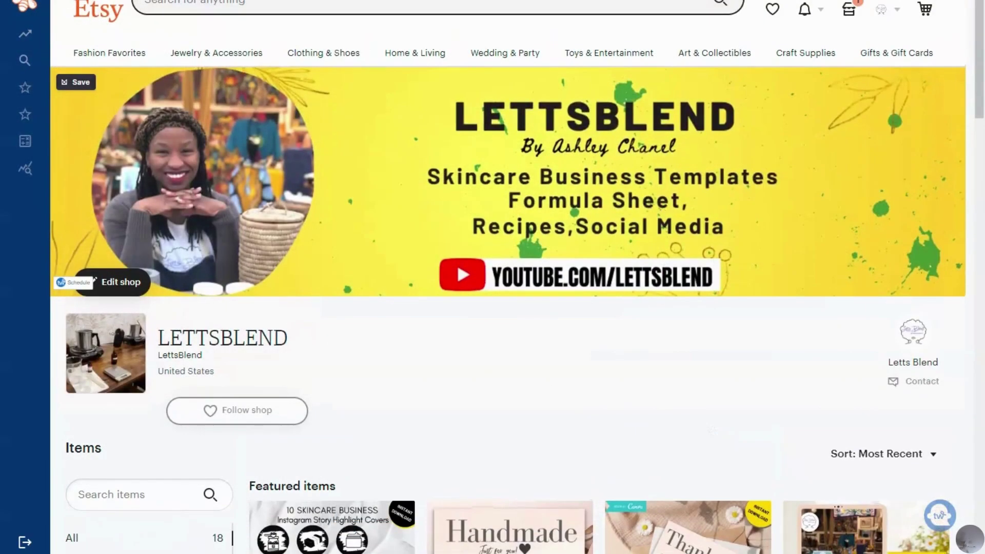
Step: Scroll down through the shop's Featured items and All Items listings, then back up
scroll(662, 211, down, 7)
scroll(624, 257, down, 2)
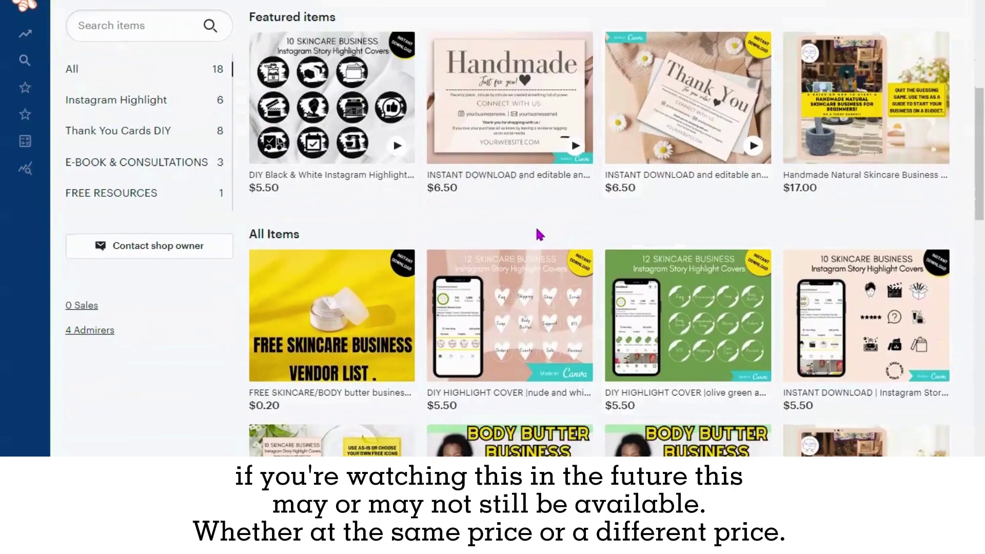
scroll(535, 226, down, 4)
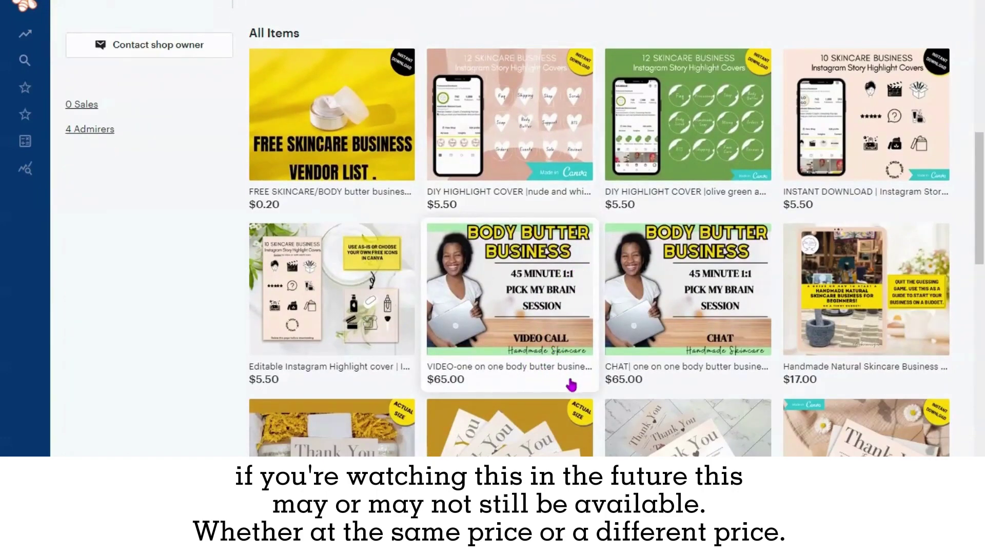
scroll(605, 415, down, 4)
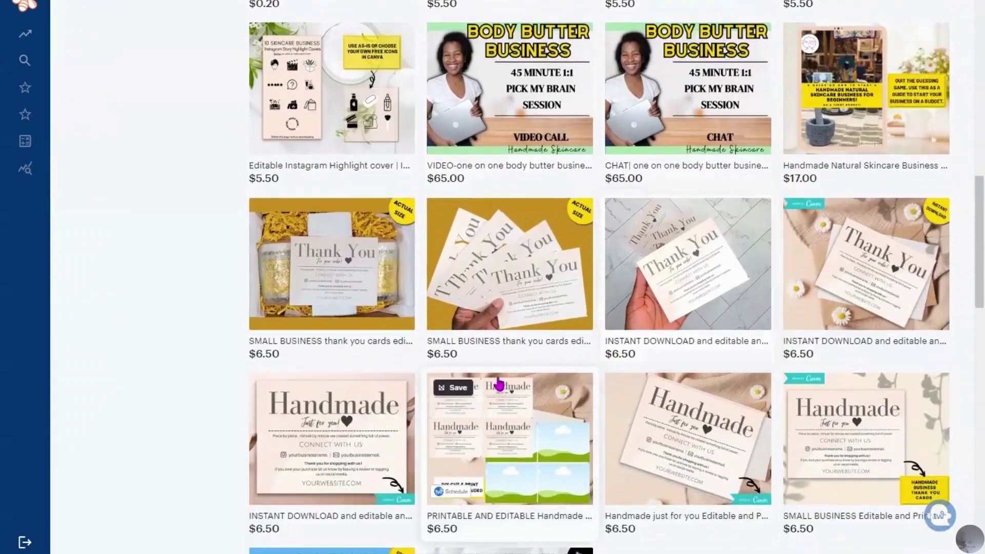
scroll(677, 391, down, 3)
scroll(672, 410, up, 5)
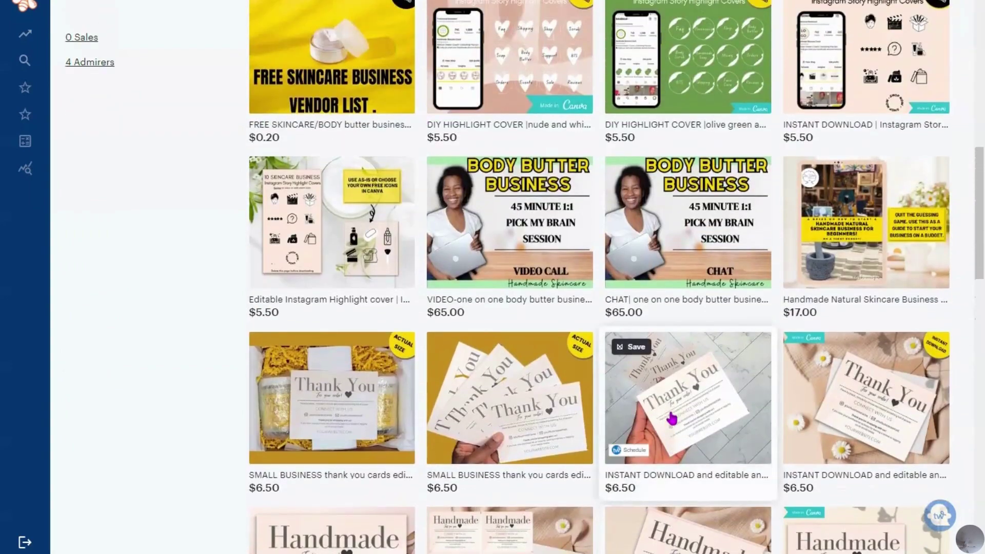
scroll(672, 420, up, 4)
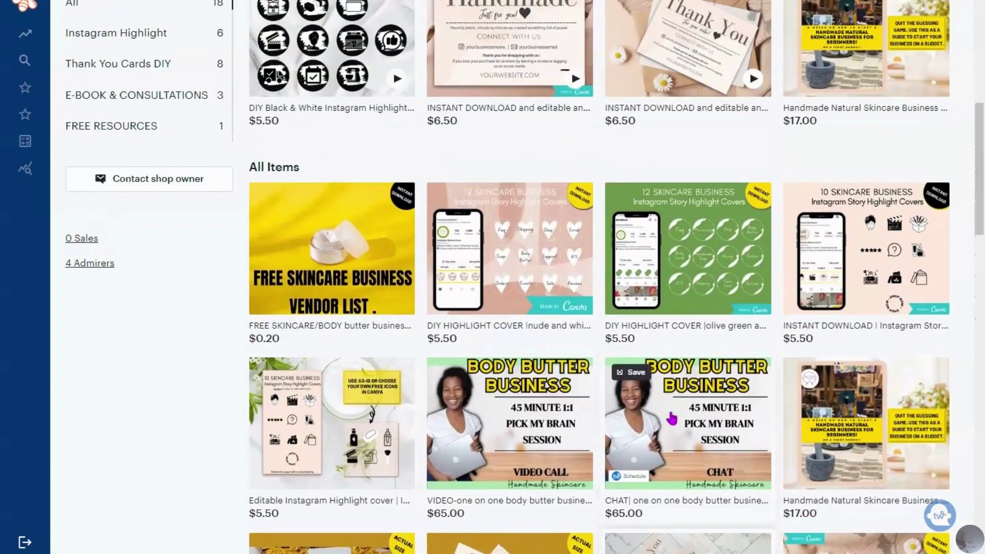
scroll(671, 418, up, 1)
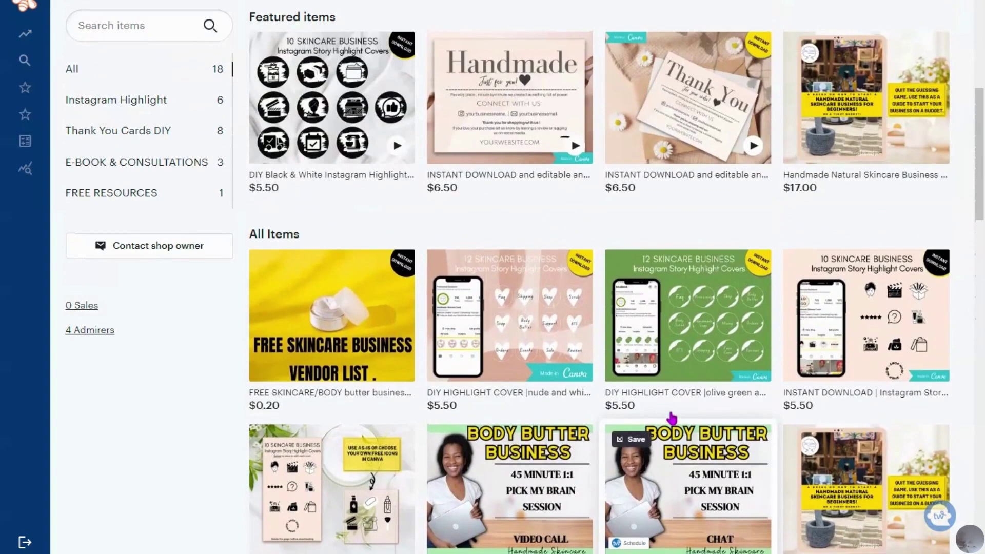